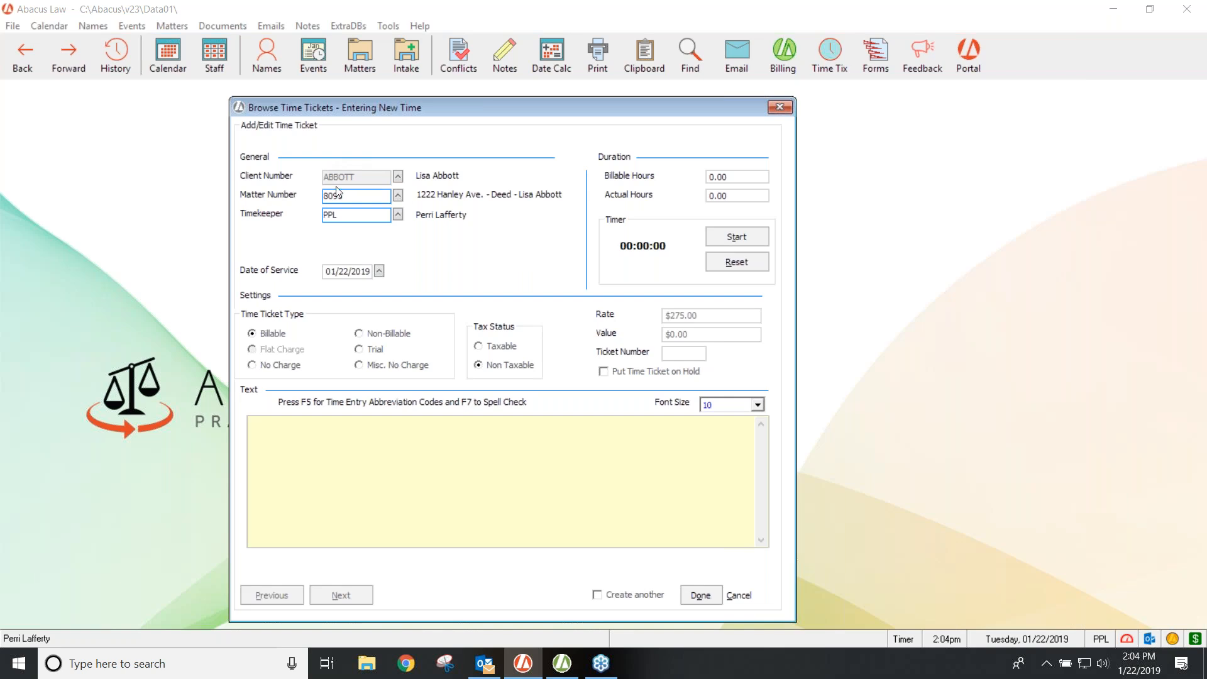
# Assign the new time ticket to the PBC Schoolboard matter and timekeeper AMS, with 01/07/2019 as the date of service.
pyautogui.click(398, 197)
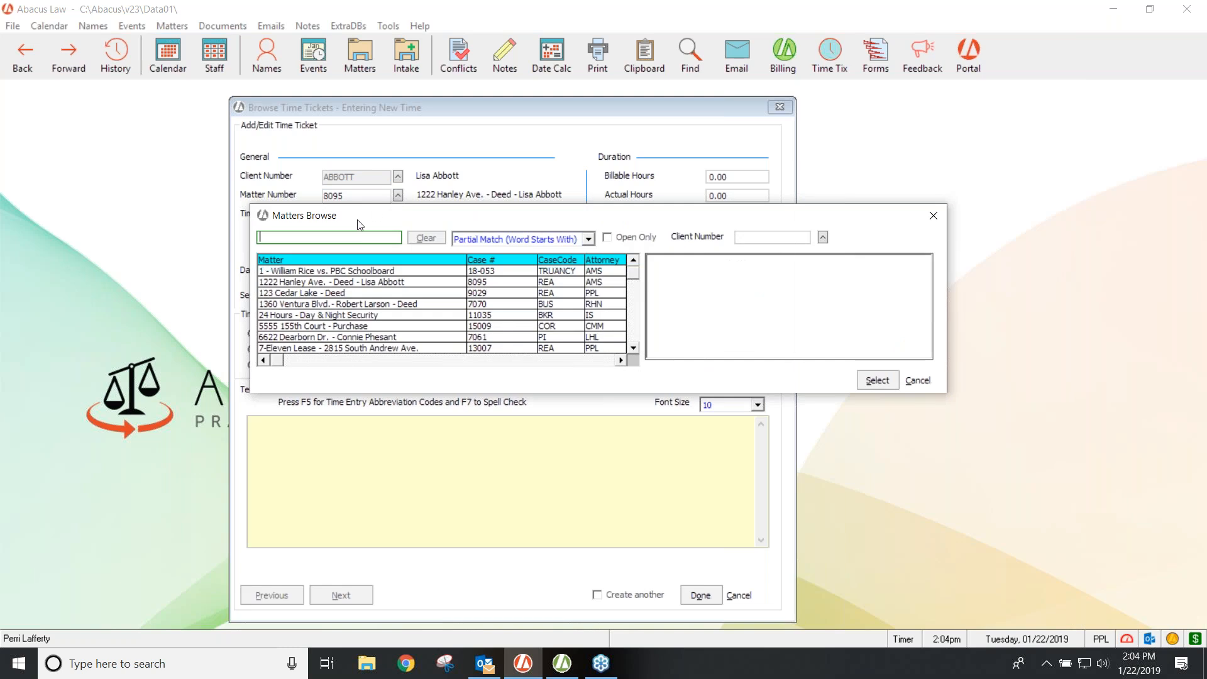
pyautogui.doubleClick(303, 272)
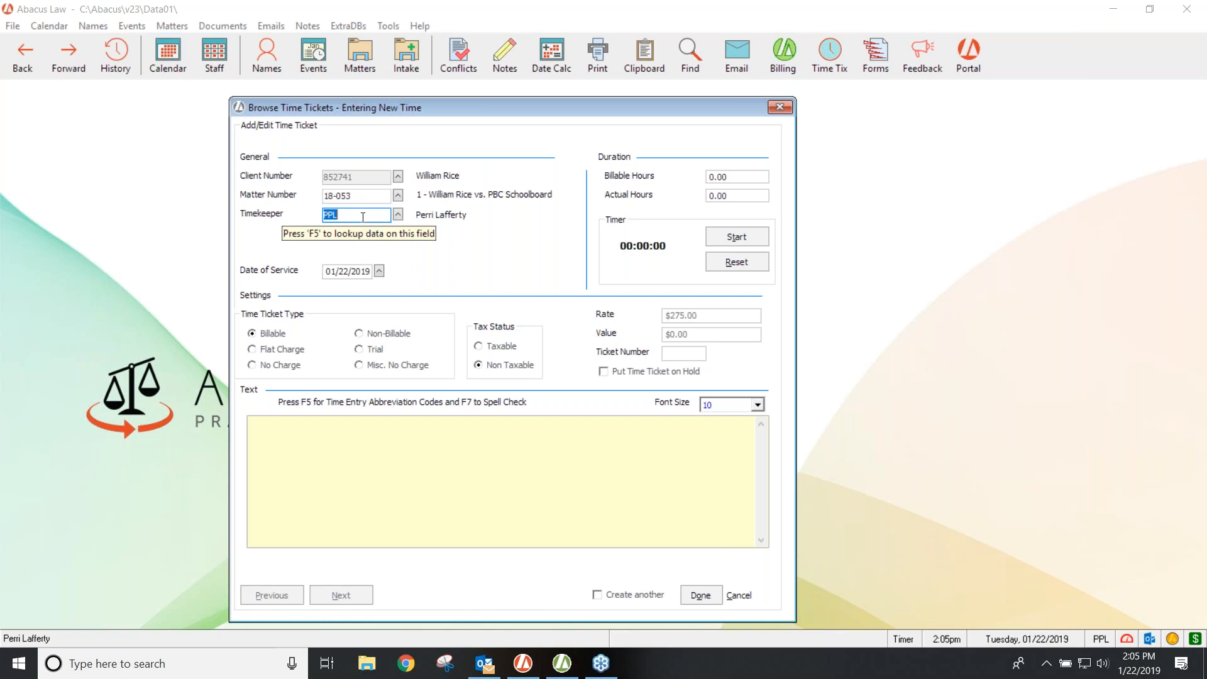
pyautogui.click(398, 215)
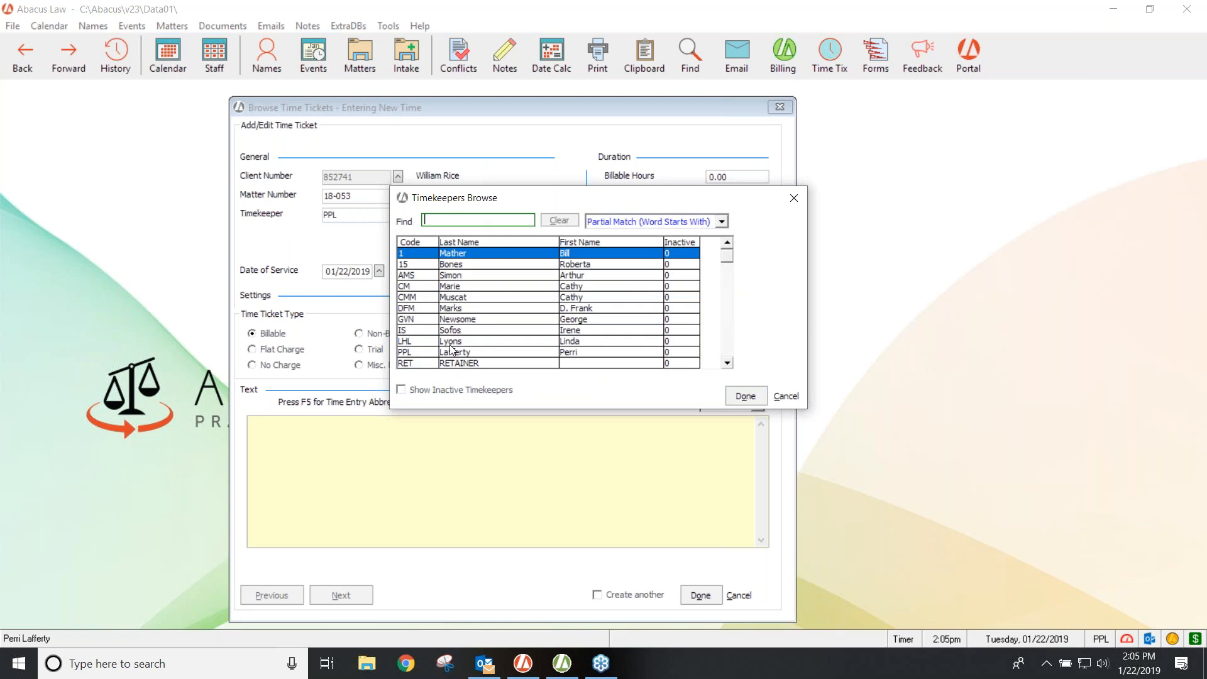
pyautogui.doubleClick(453, 275)
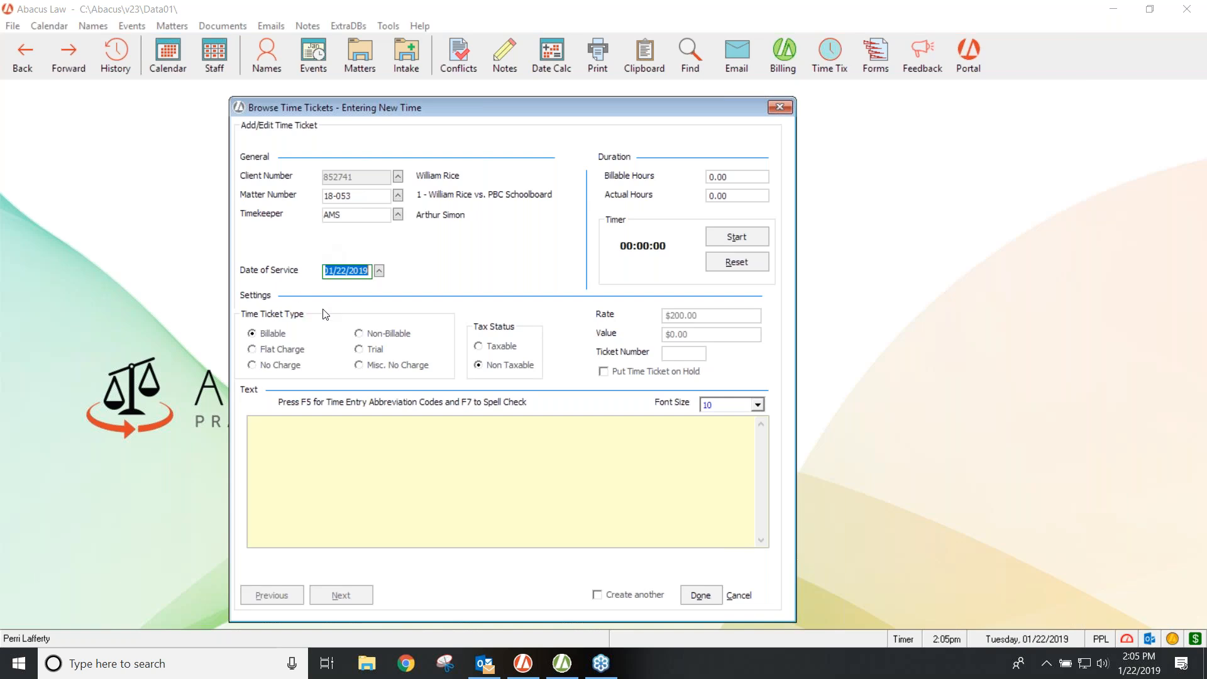
pyautogui.click(378, 270)
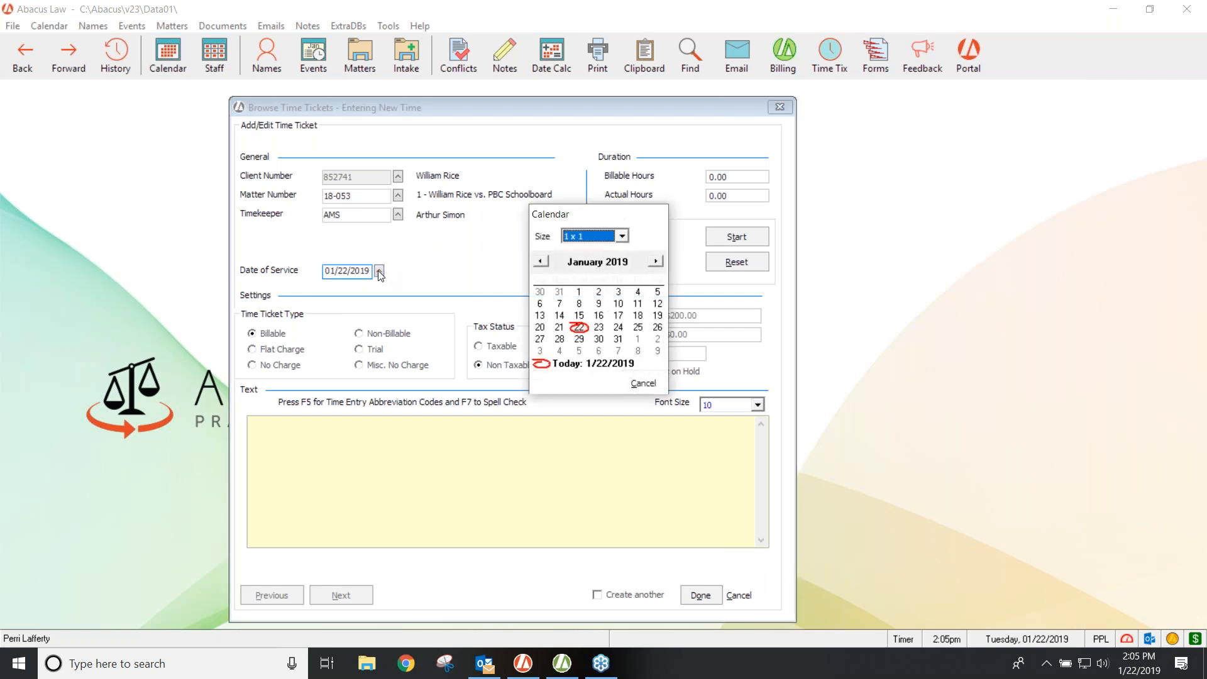
pyautogui.click(559, 304)
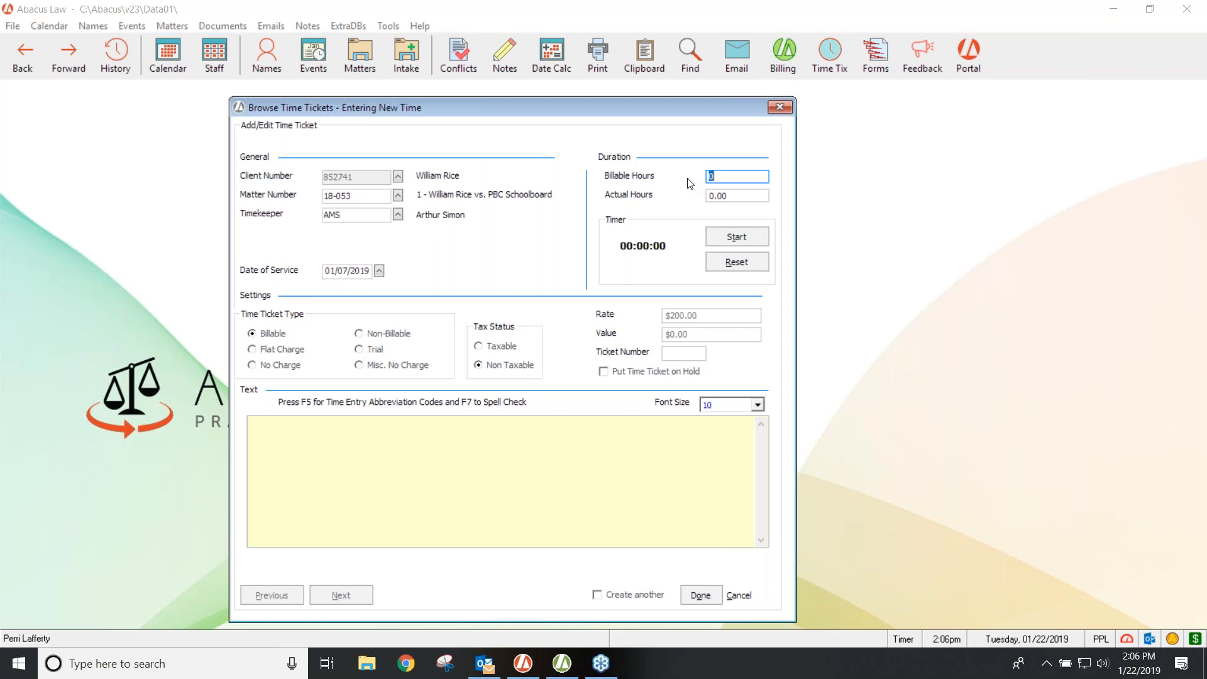
# Enter 1.0 billable hours, fill the ticket text with the AH (Attend Hearing) code, and save the time ticket.
pyautogui.write('1.0')
pyautogui.click(307, 441)
pyautogui.press('F5')
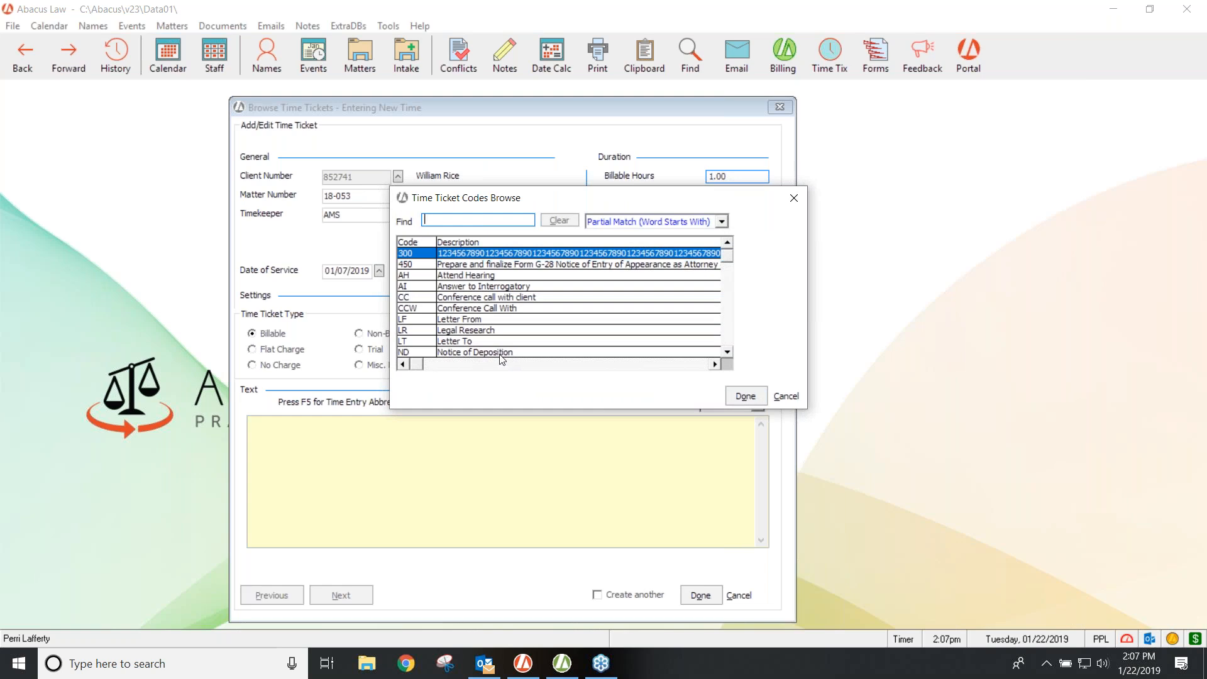
pyautogui.click(462, 276)
pyautogui.click(741, 396)
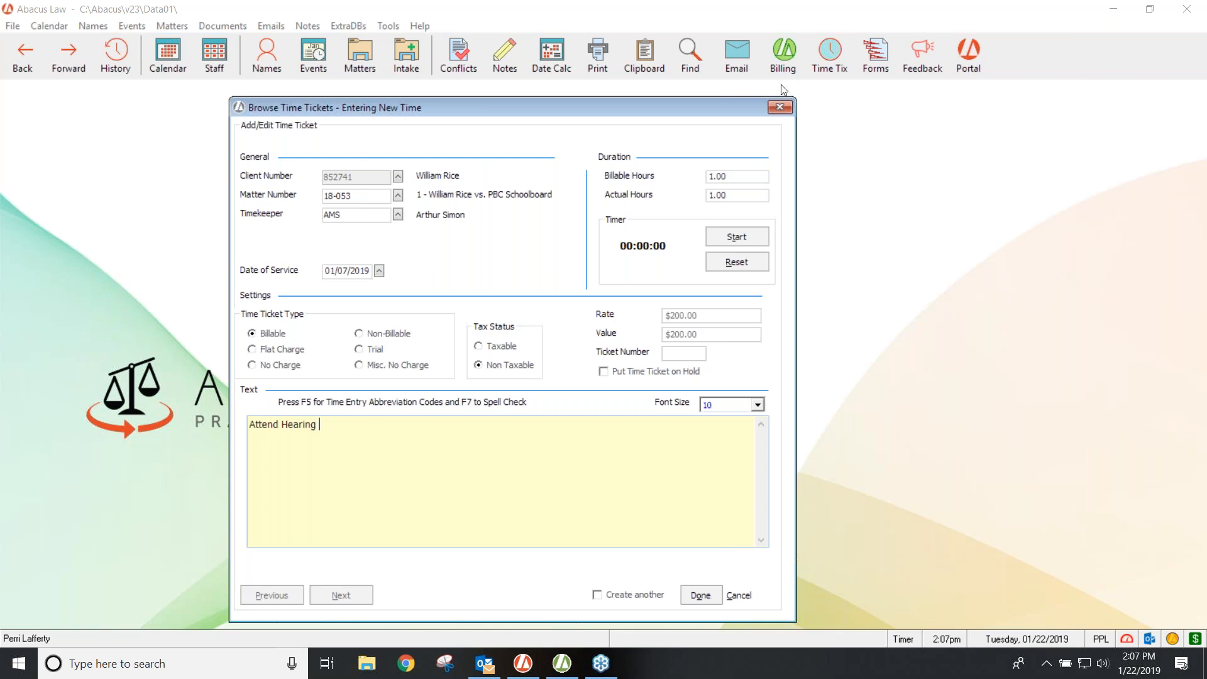
pyautogui.click(698, 596)
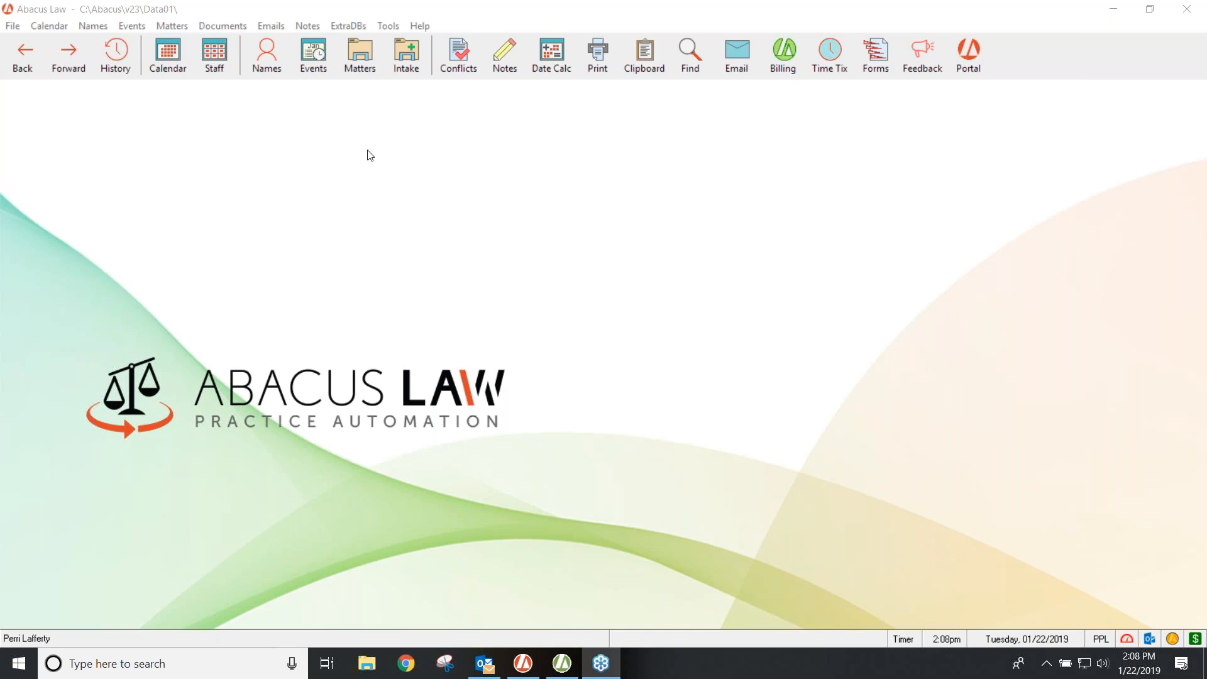
# Open the PBC Schoolboard matter from the list of matters and show its notes.
pyautogui.click(170, 27)
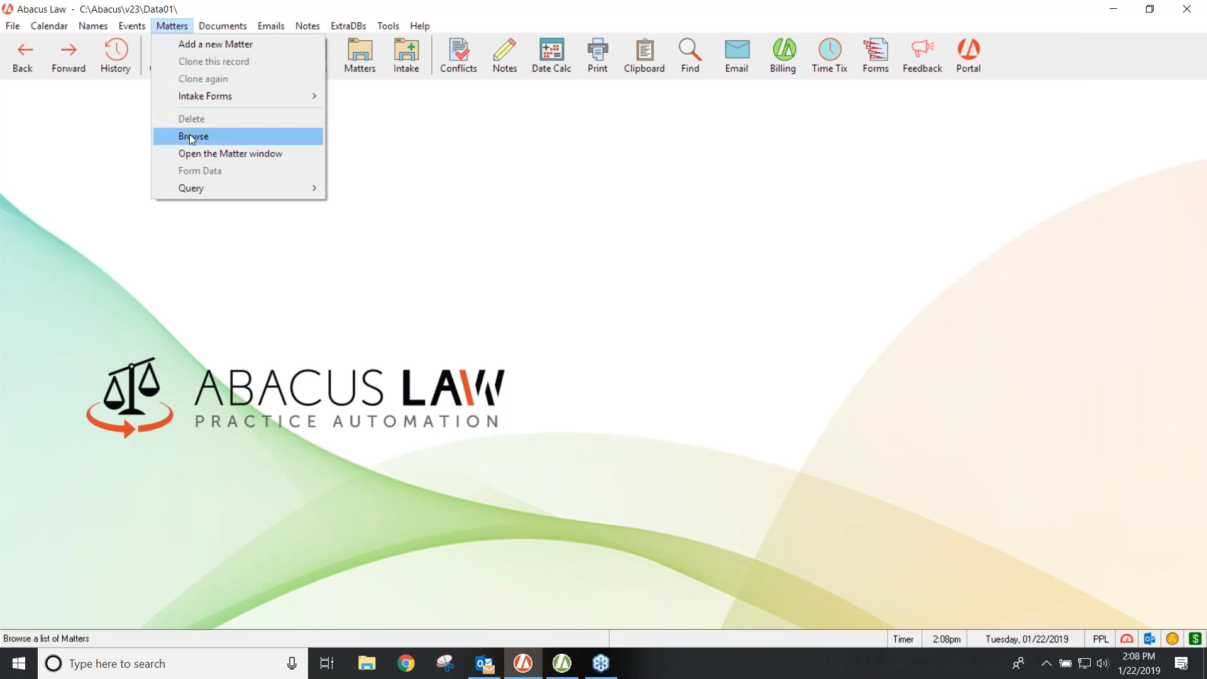
pyautogui.click(341, 156)
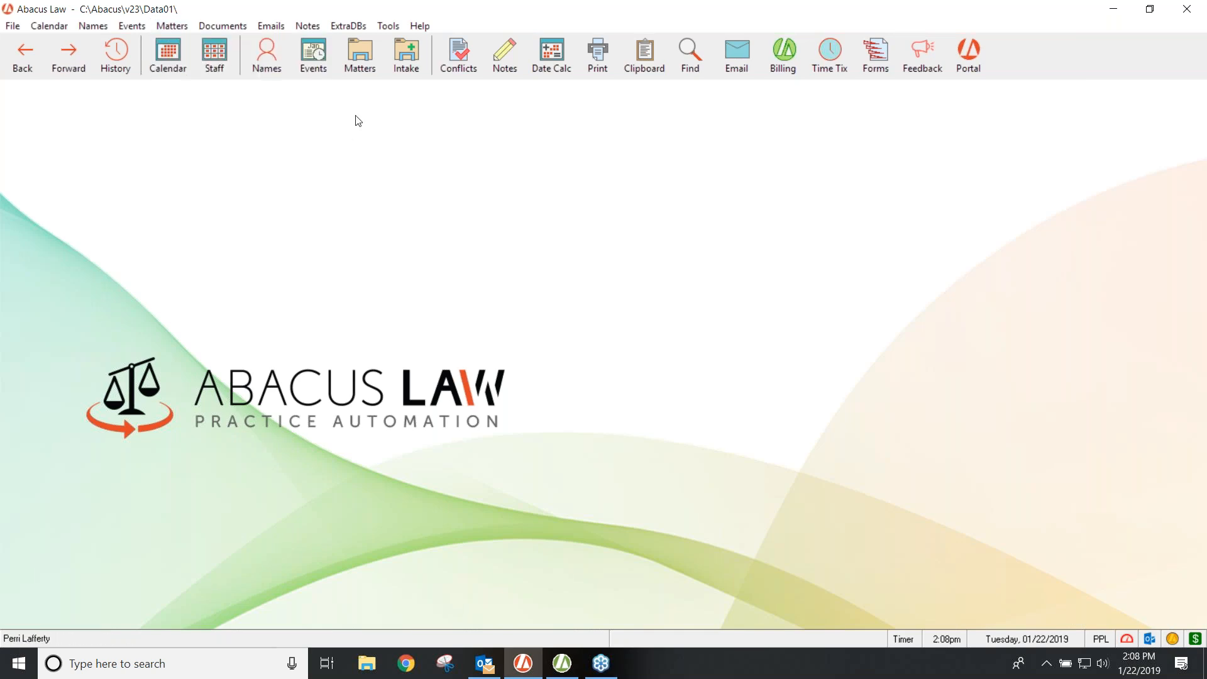
pyautogui.click(358, 54)
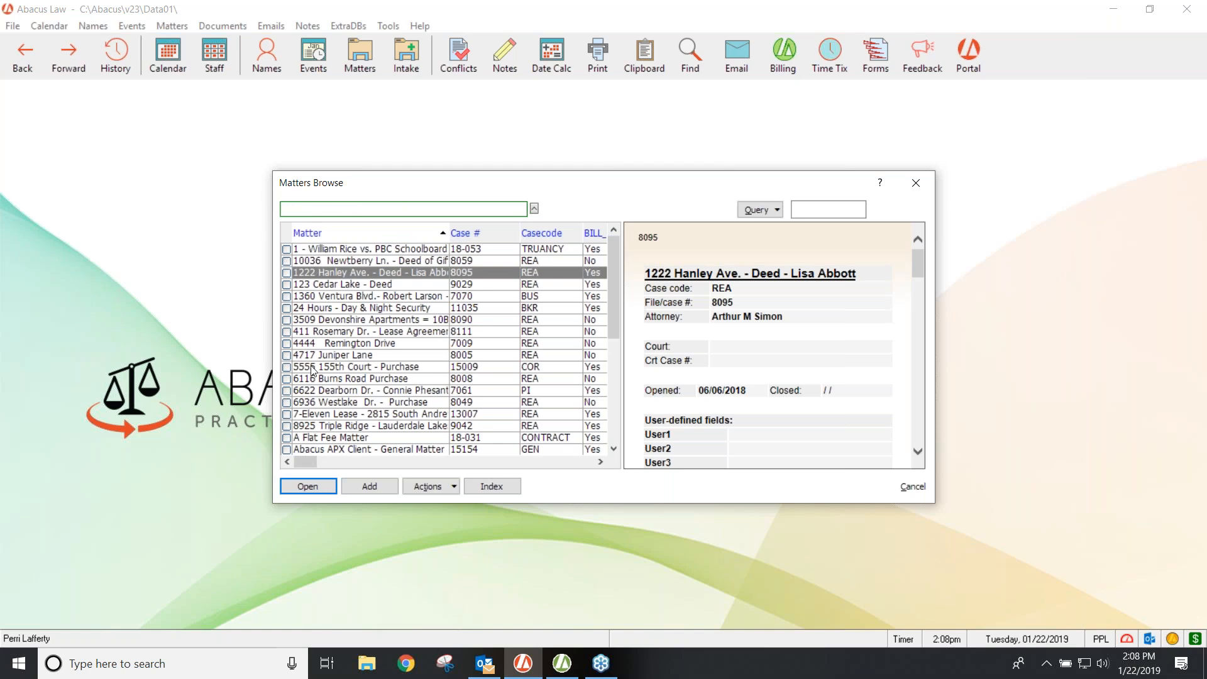
pyautogui.doubleClick(333, 249)
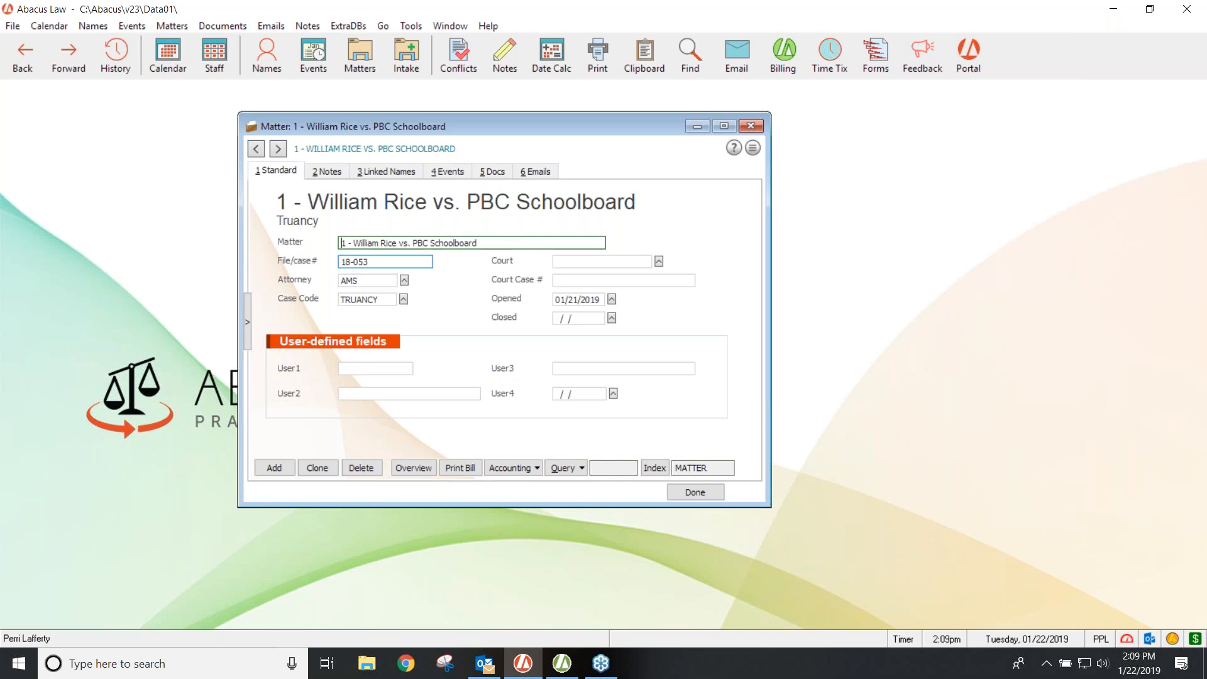
pyautogui.click(333, 177)
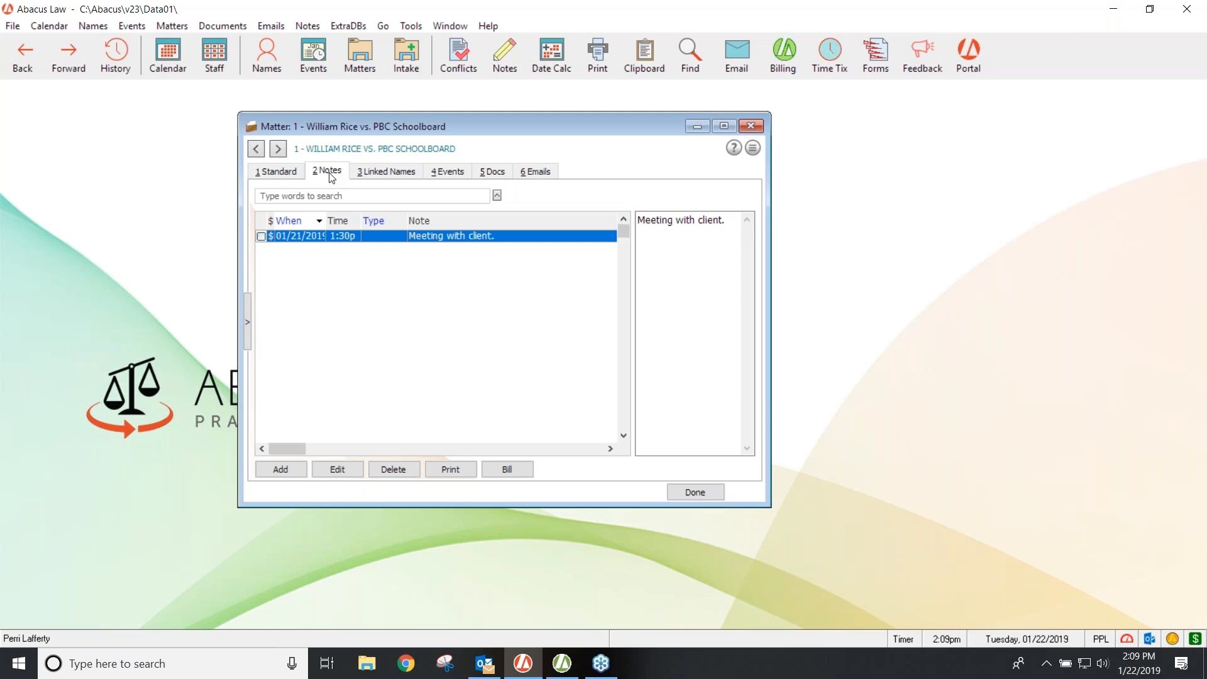
# Start a new note on the matter with 0.5 hours and insert the Mtg text macro, "Meeting with client".
pyautogui.click(282, 469)
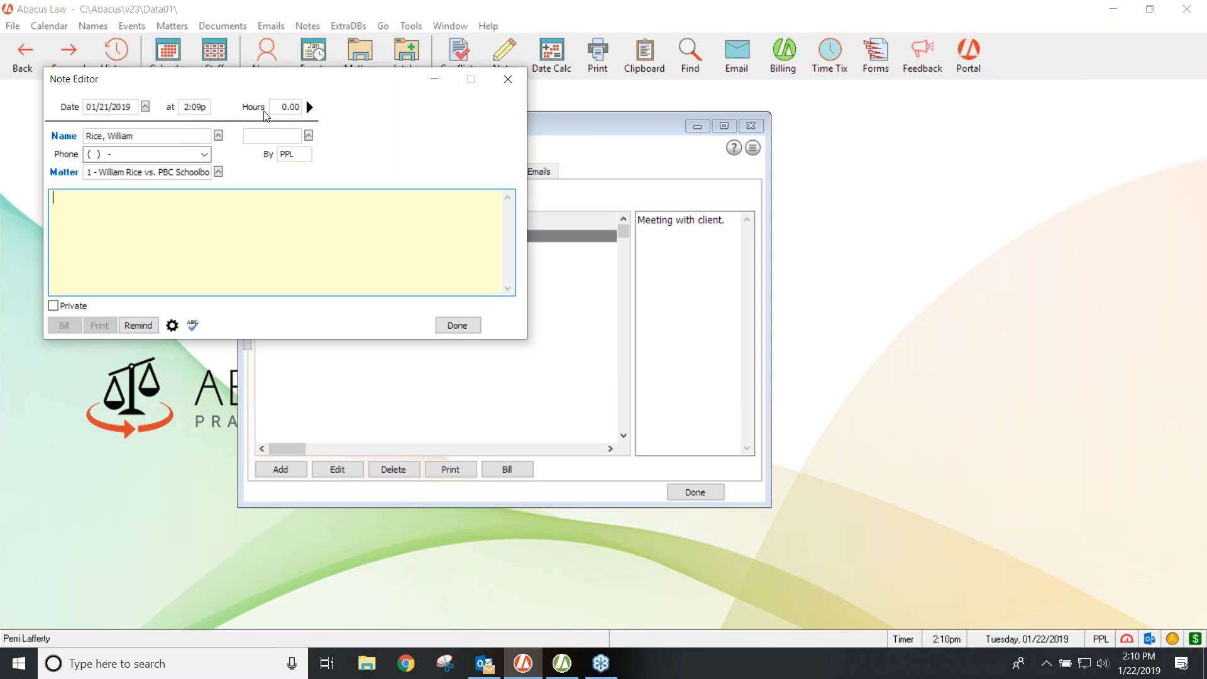
pyautogui.click(281, 108)
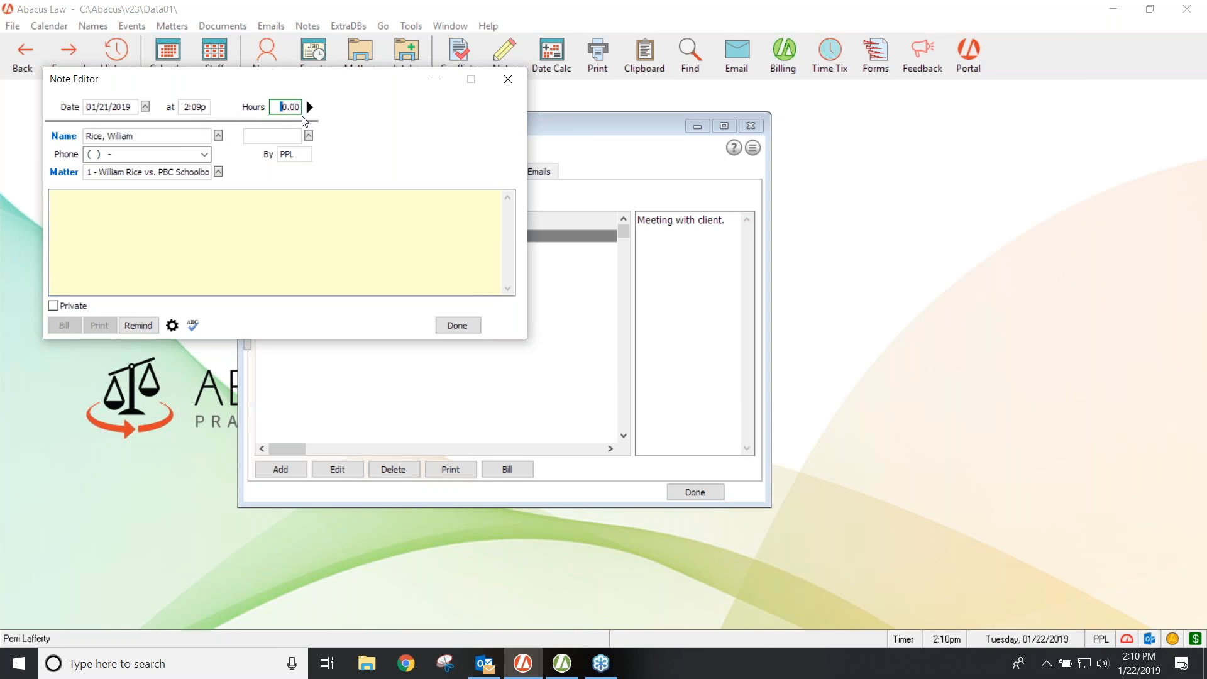
pyautogui.write('.5')
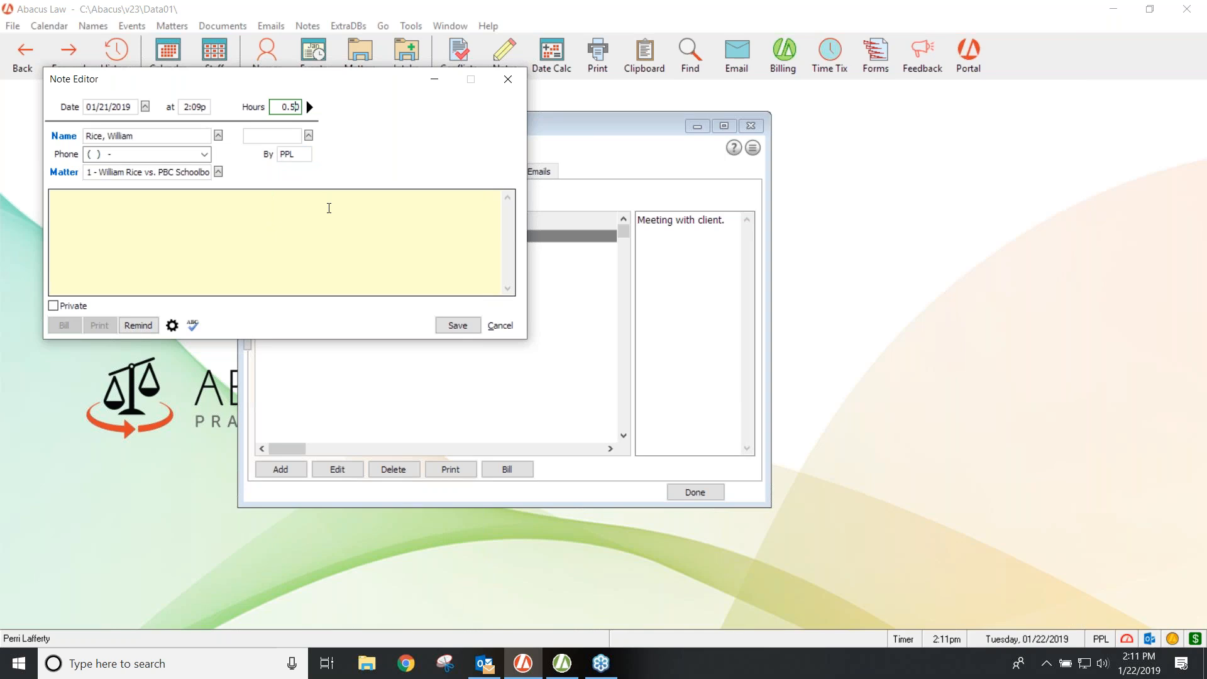
pyautogui.click(298, 215)
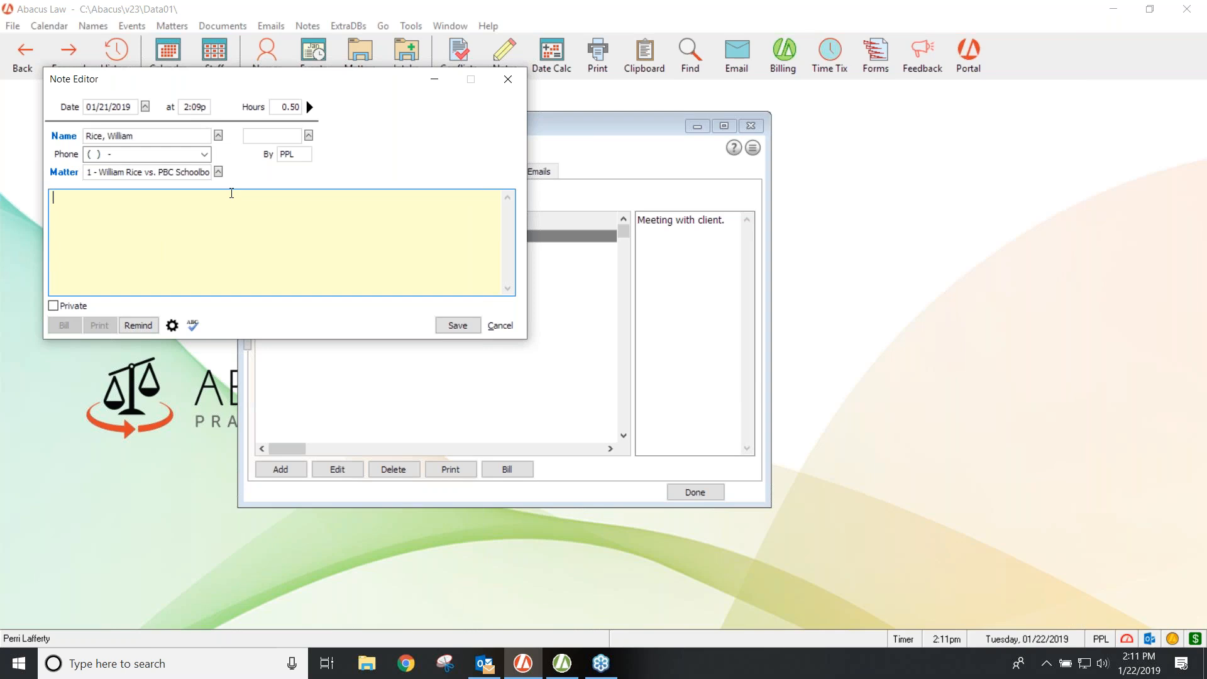
pyautogui.press('F2')
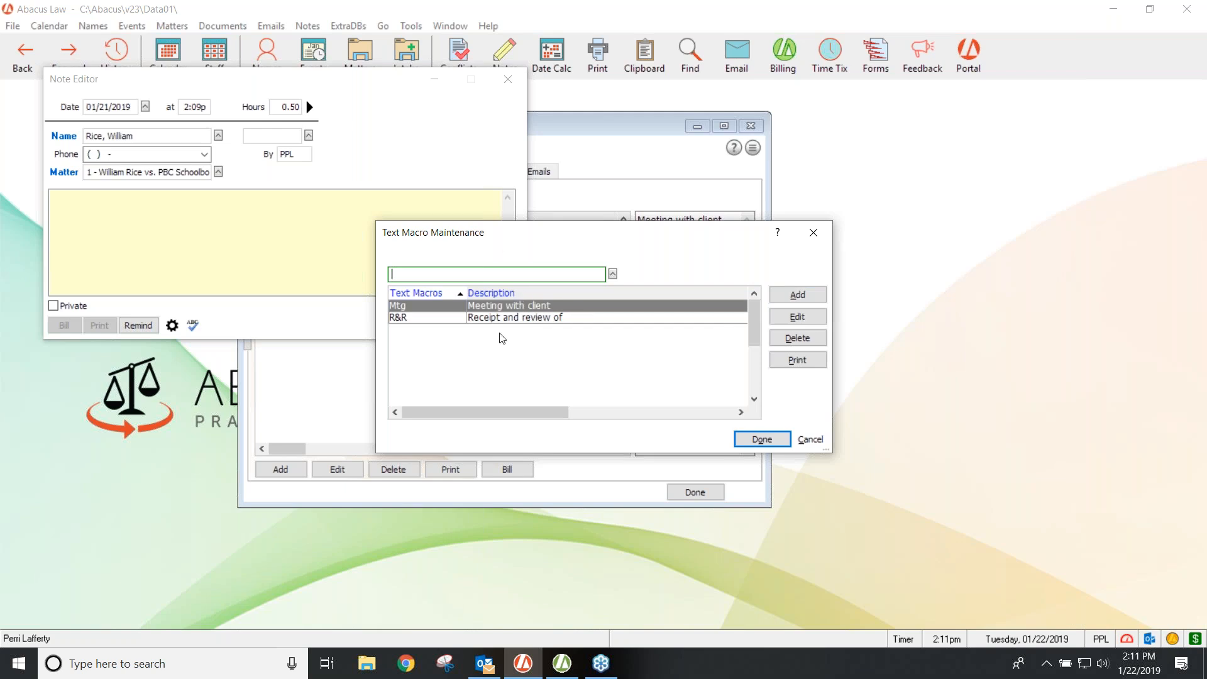
pyautogui.click(761, 439)
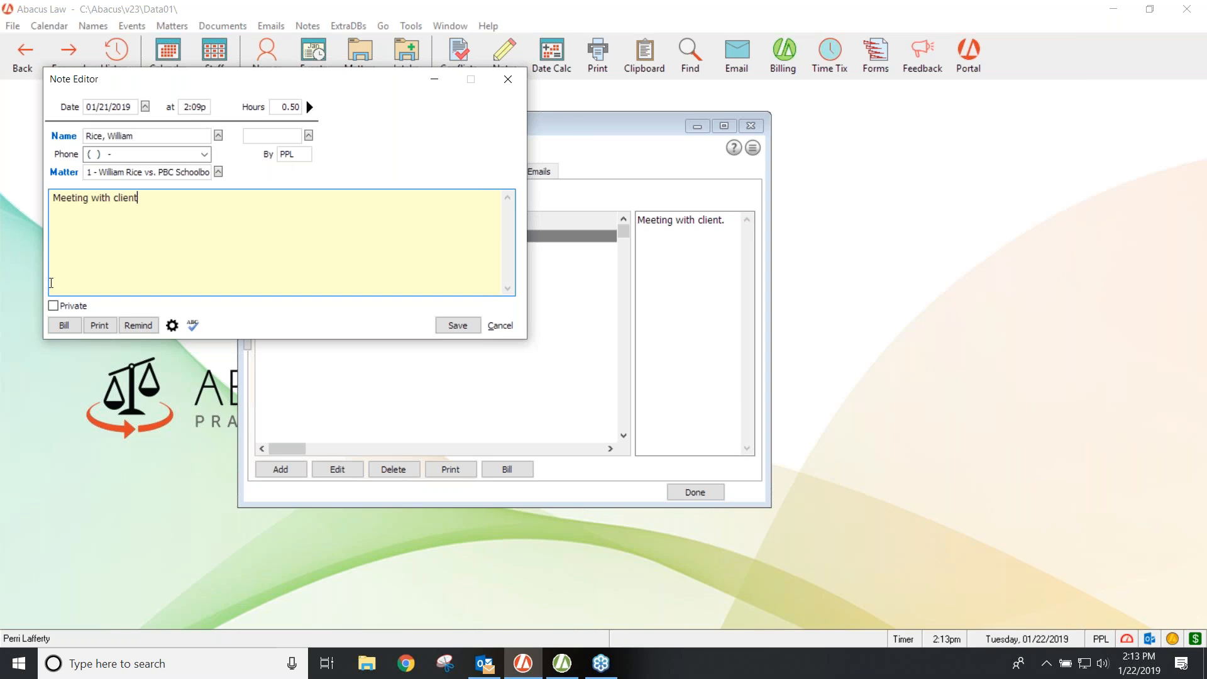
# Bill the "Meeting with client" note to accounting and save the resulting time ticket.
pyautogui.click(63, 326)
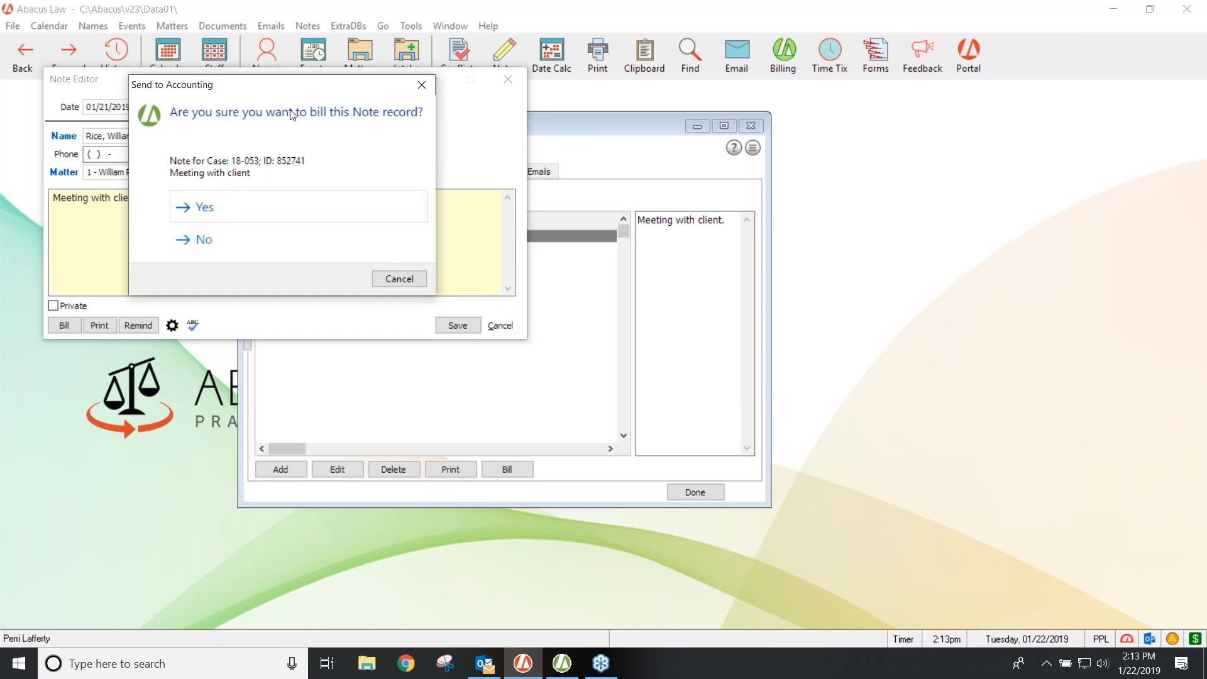
pyautogui.click(212, 205)
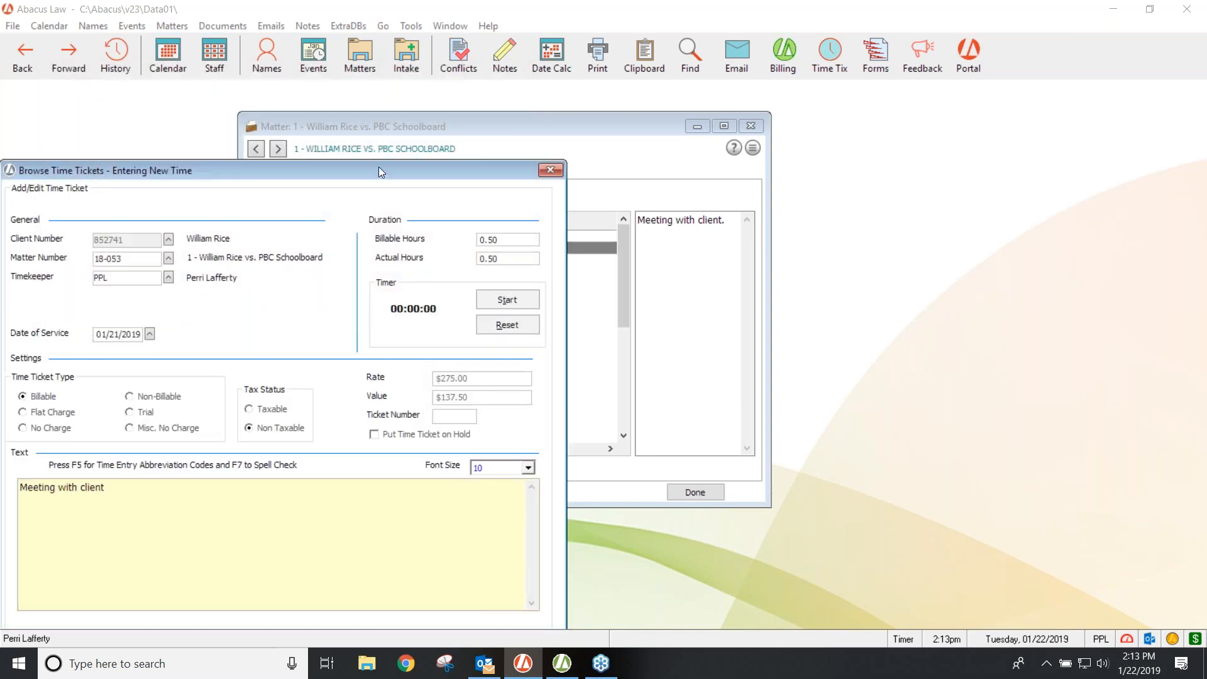
pyautogui.moveTo(393, 170); pyautogui.dragTo(519, 115)
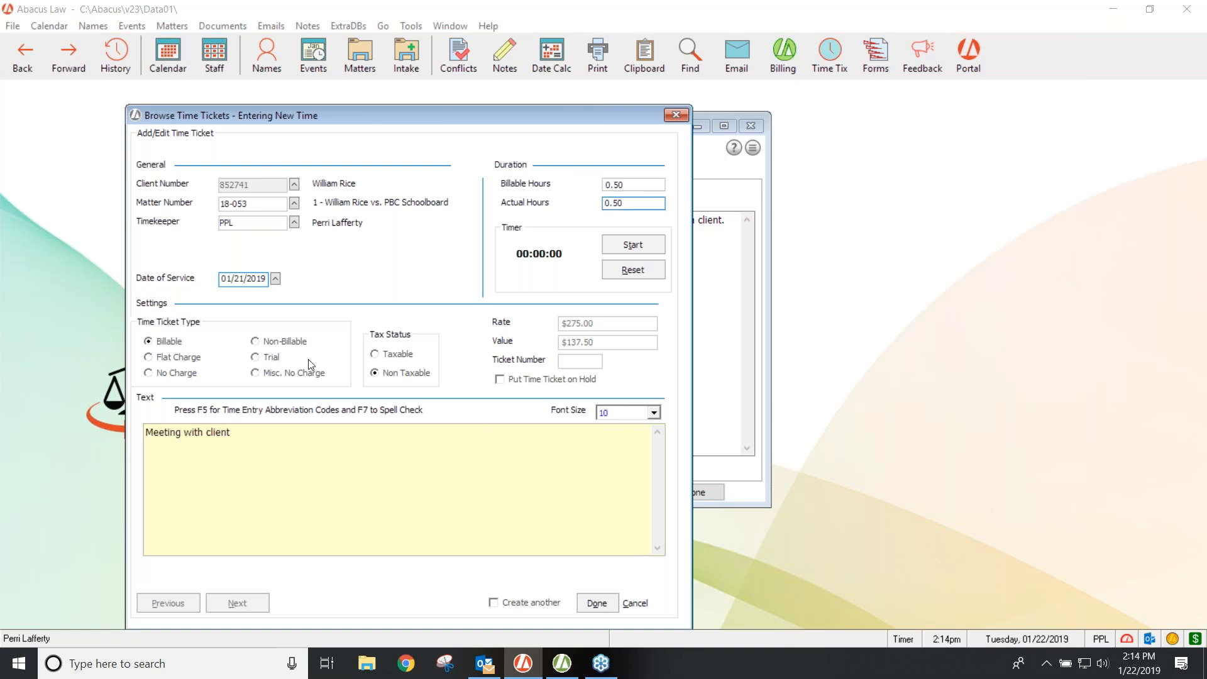
pyautogui.click(605, 604)
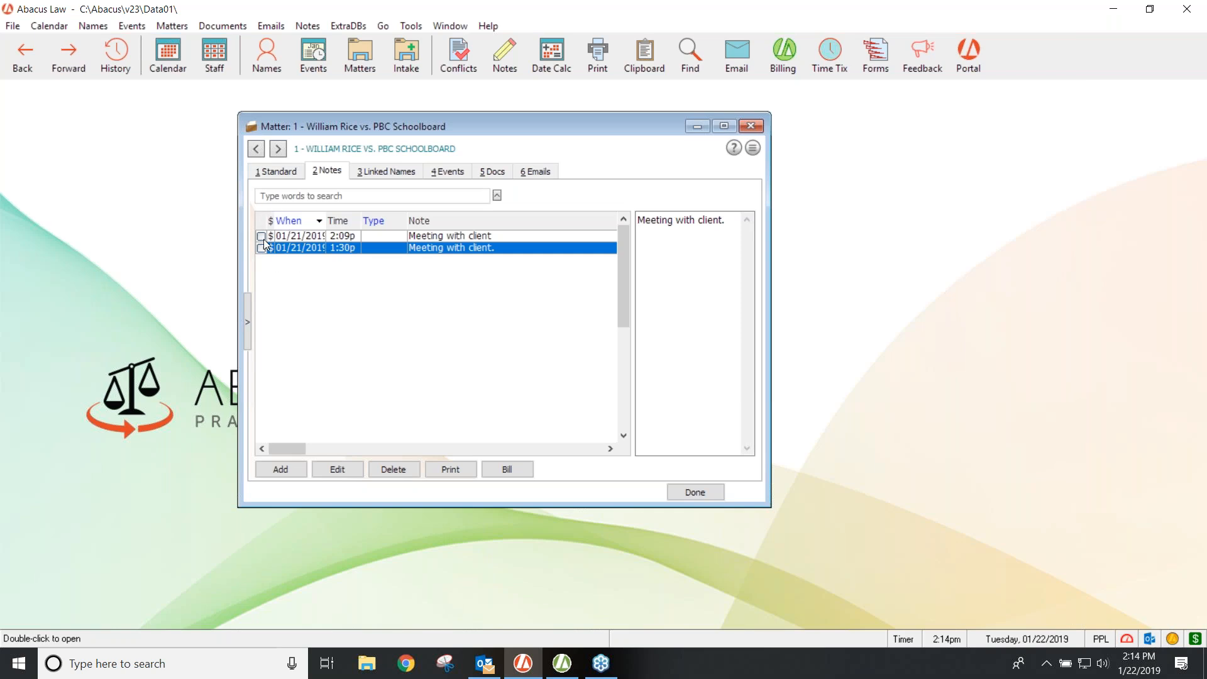
# Widen the $ column in the matter's notes list so the billed markers stand apart from the dates.
pyautogui.moveTo(274, 223); pyautogui.dragTo(297, 223)
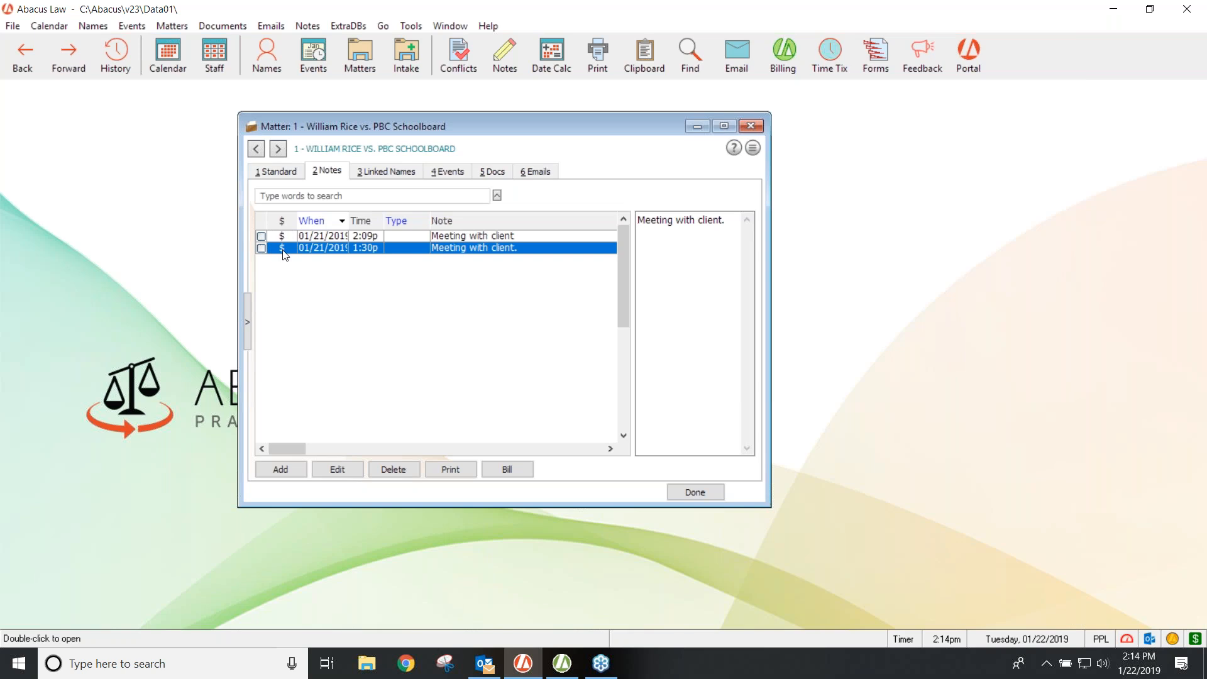
pyautogui.click(281, 245)
pyautogui.click(285, 171)
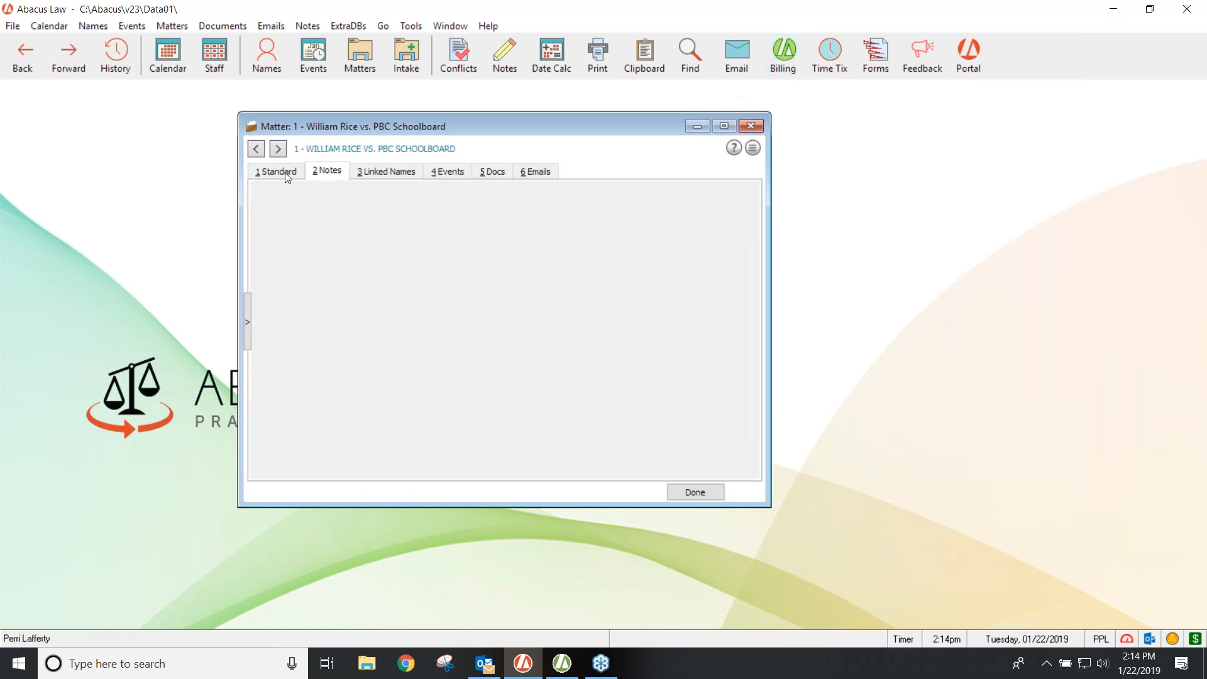
pyautogui.click(326, 171)
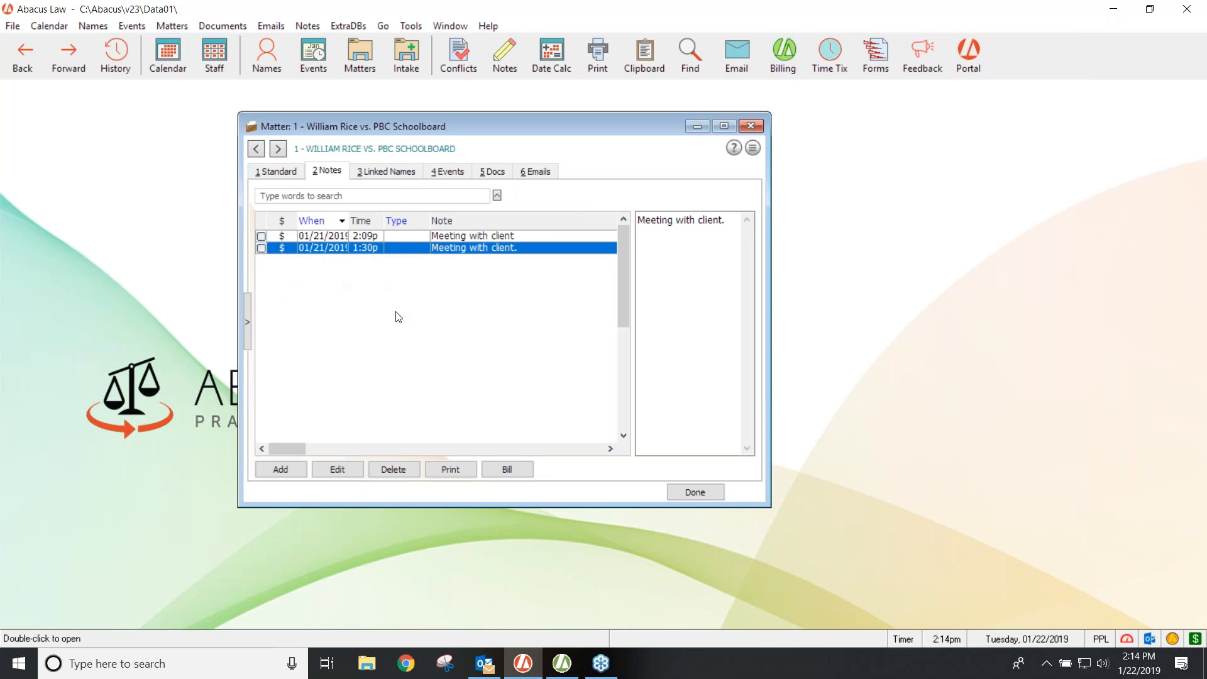
# Add a note reading "Background information" with 1 hour to the matter and save it without billing.
pyautogui.click(267, 469)
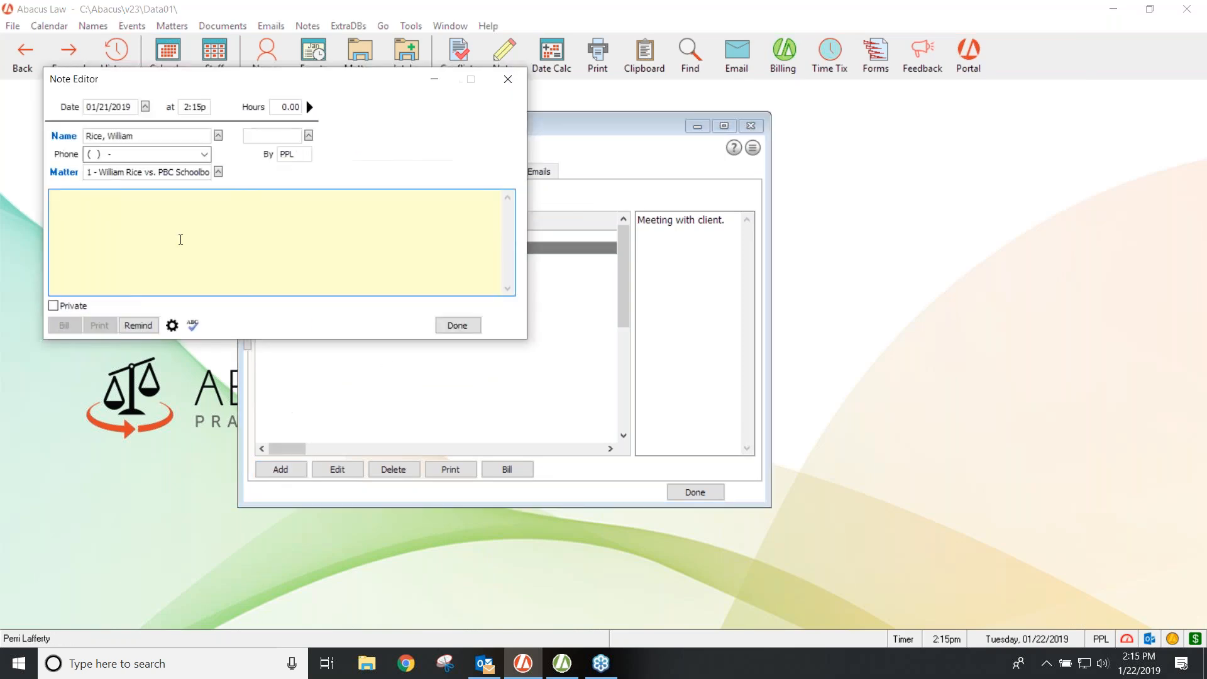
pyautogui.write('Back')
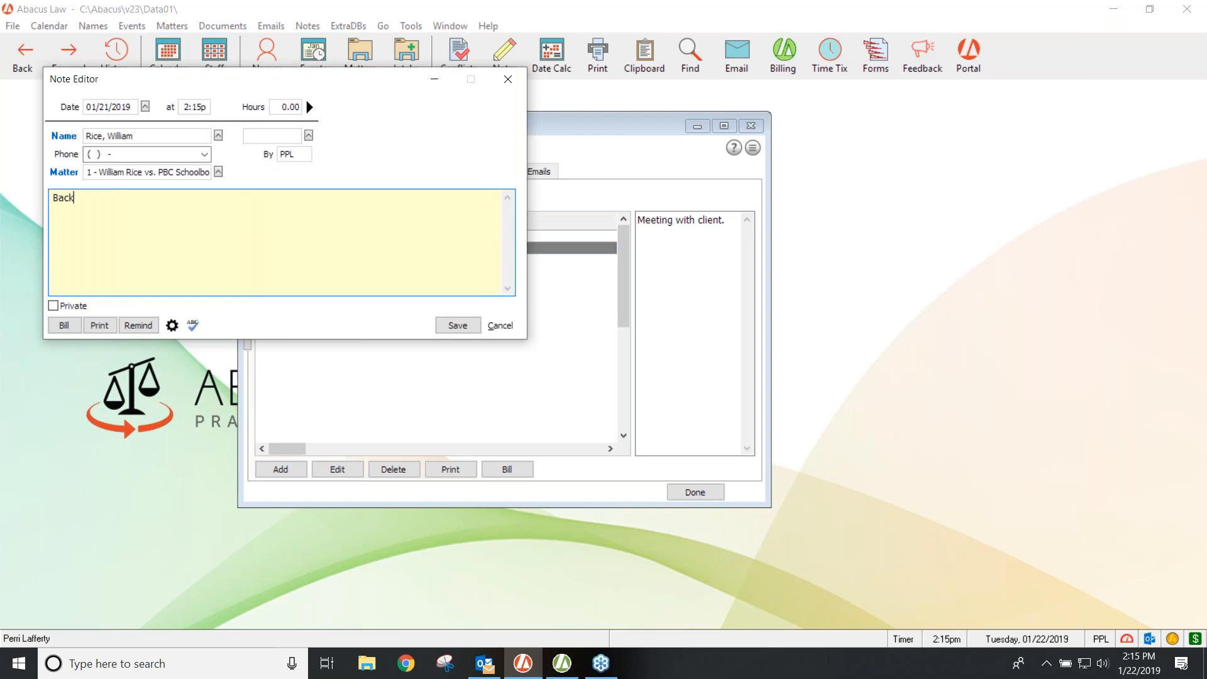
pyautogui.write('ground information')
pyautogui.click(281, 107)
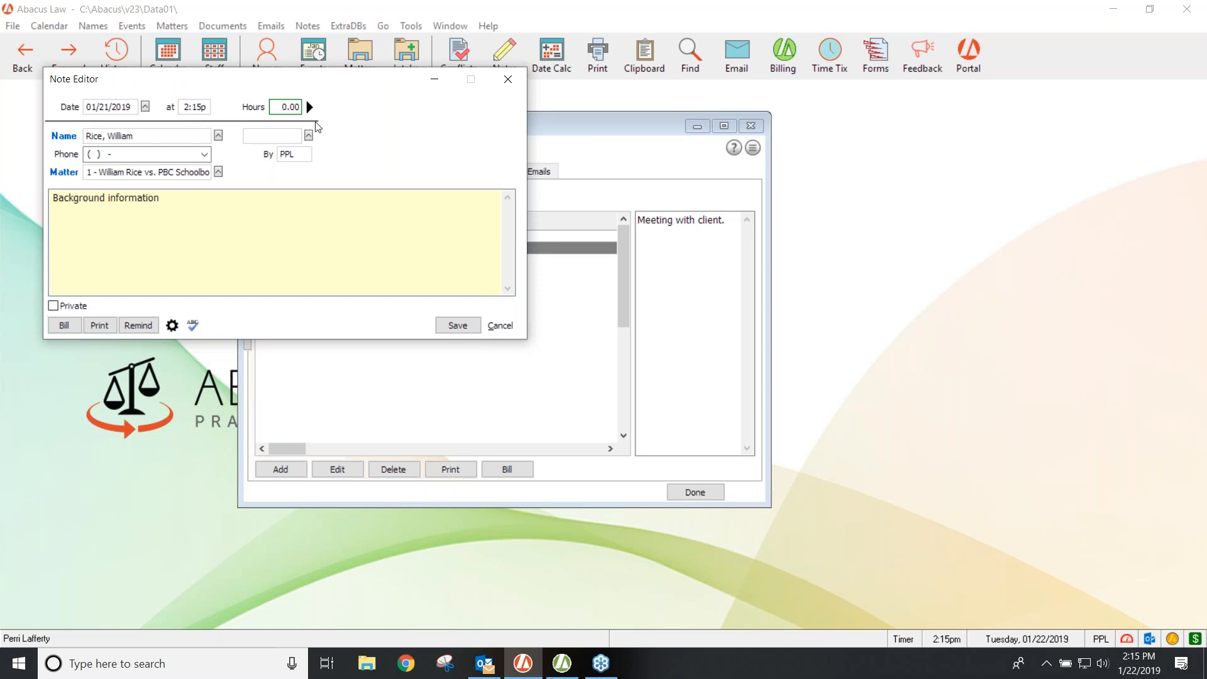
pyautogui.write('1')
pyautogui.click(458, 325)
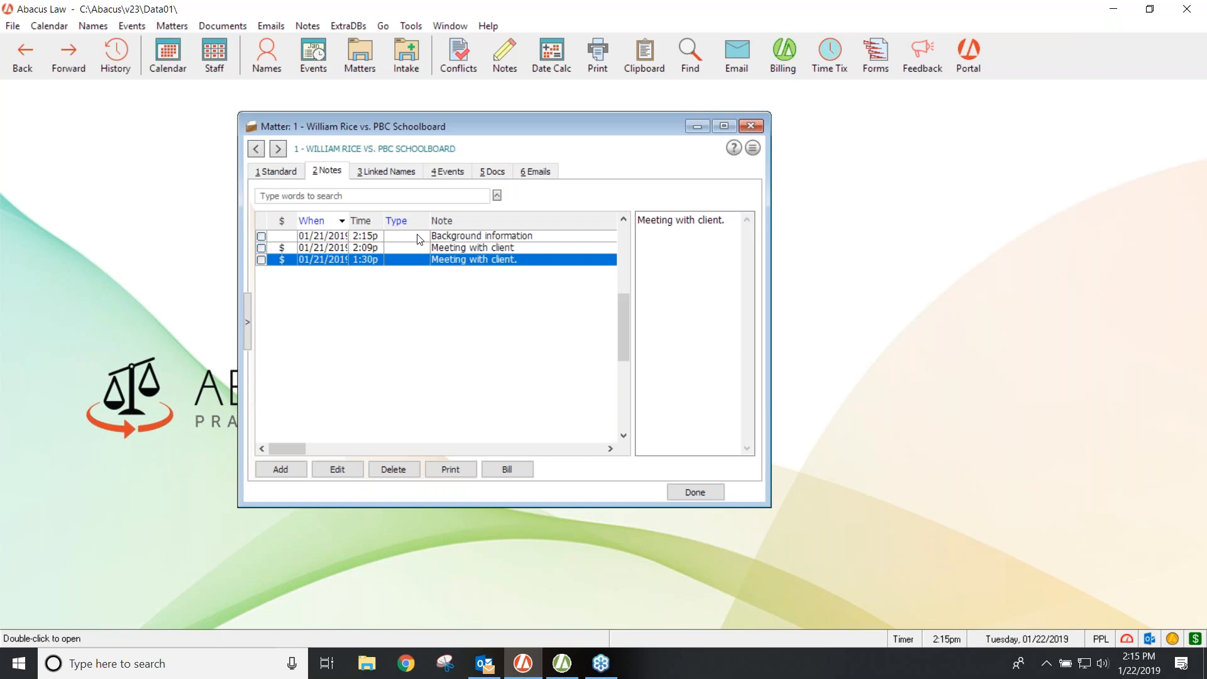
pyautogui.click(277, 172)
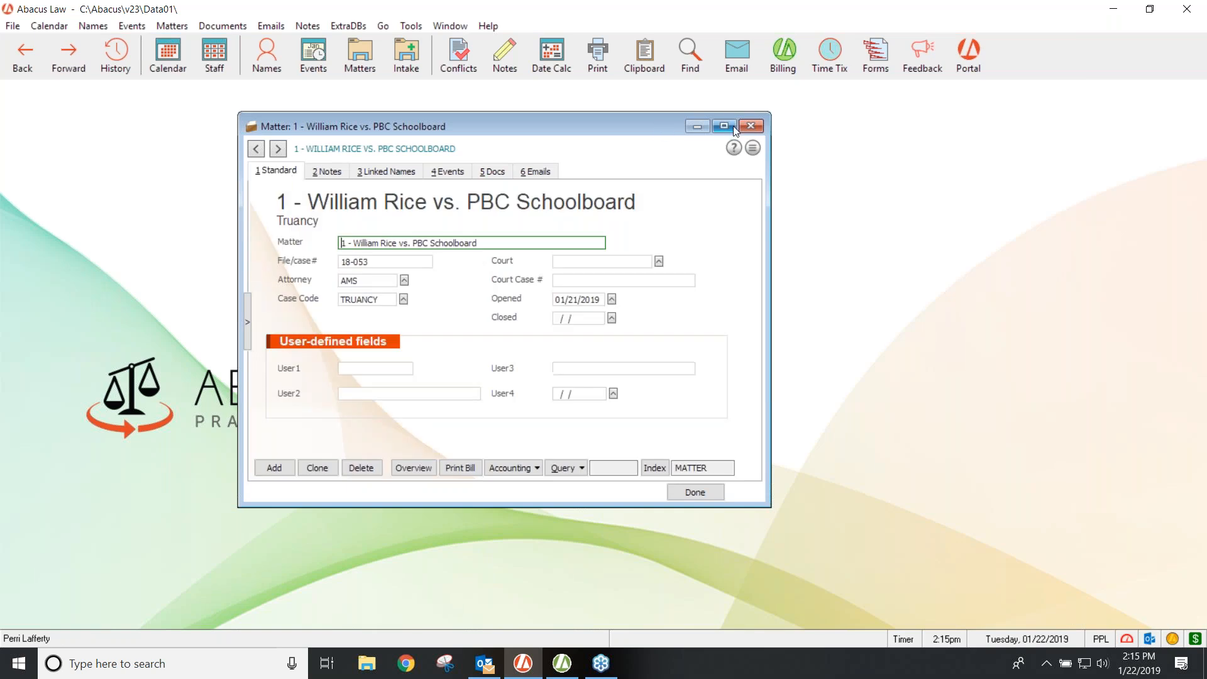
pyautogui.click(364, 49)
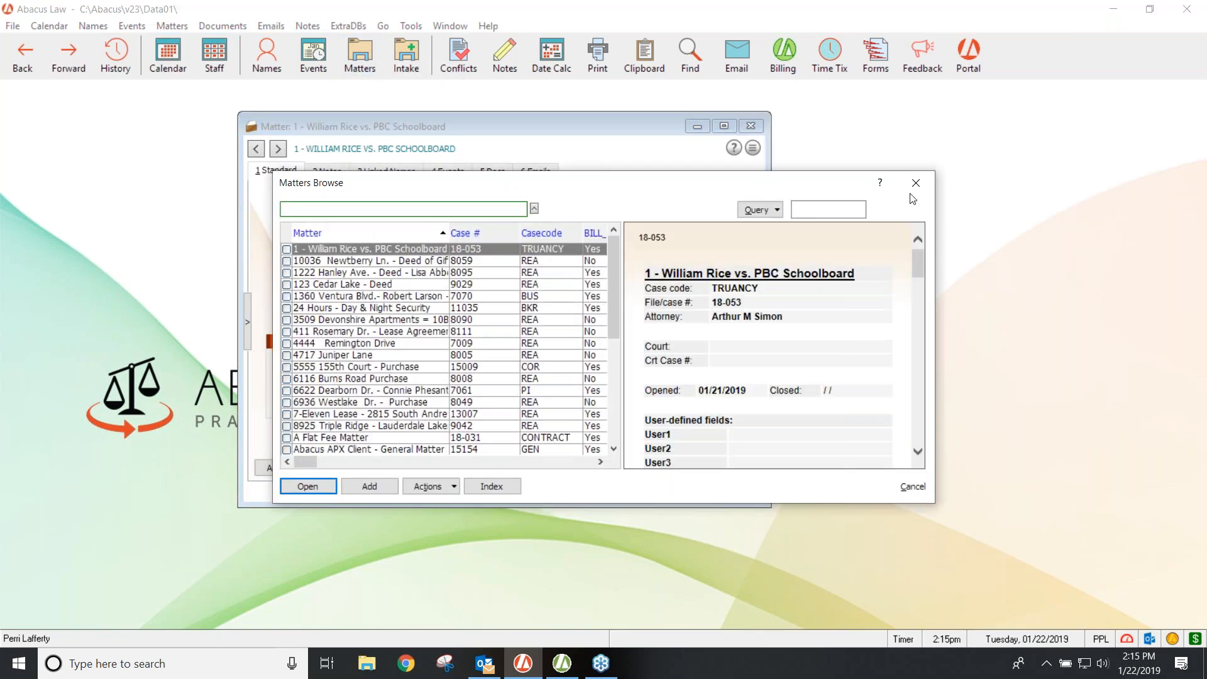
pyautogui.click(915, 181)
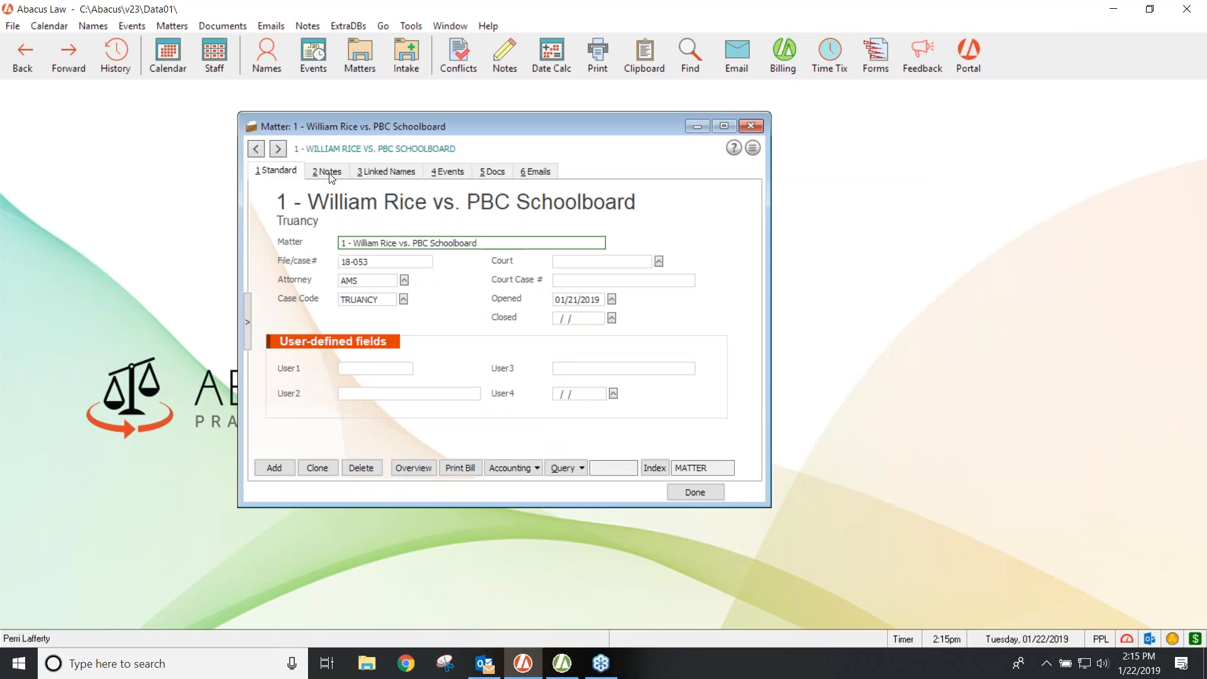
pyautogui.click(330, 175)
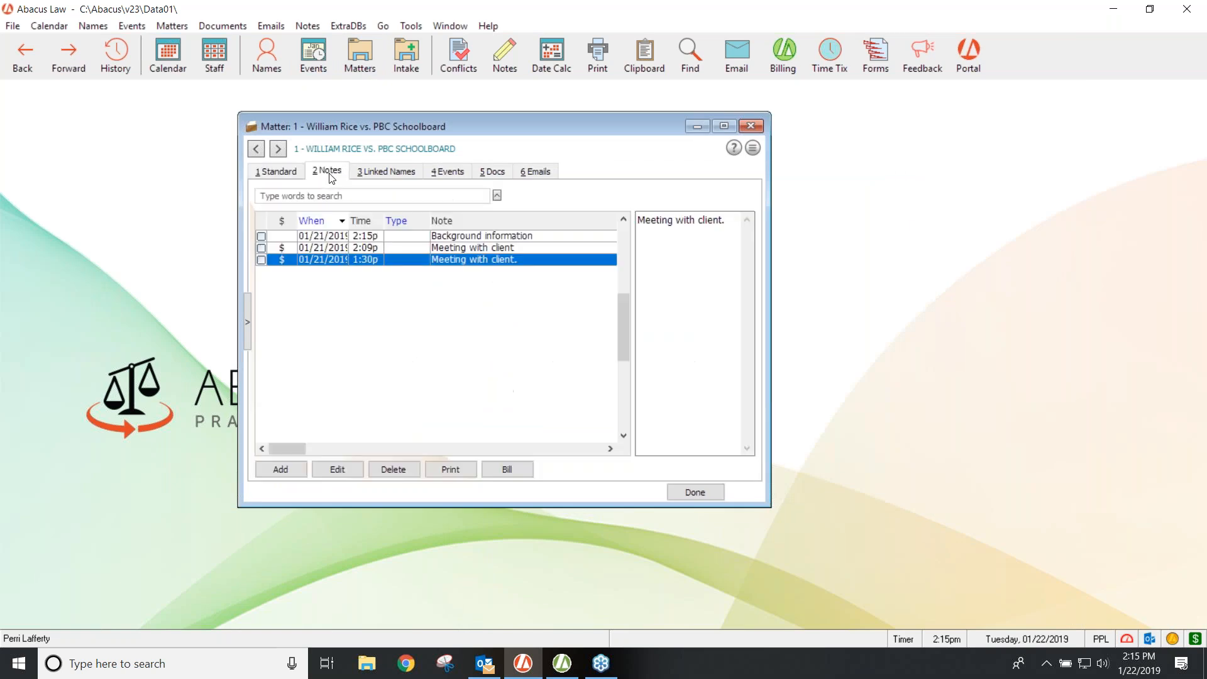
# Bill the "Background information" note to accounting and save the resulting time ticket.
pyautogui.click(313, 236)
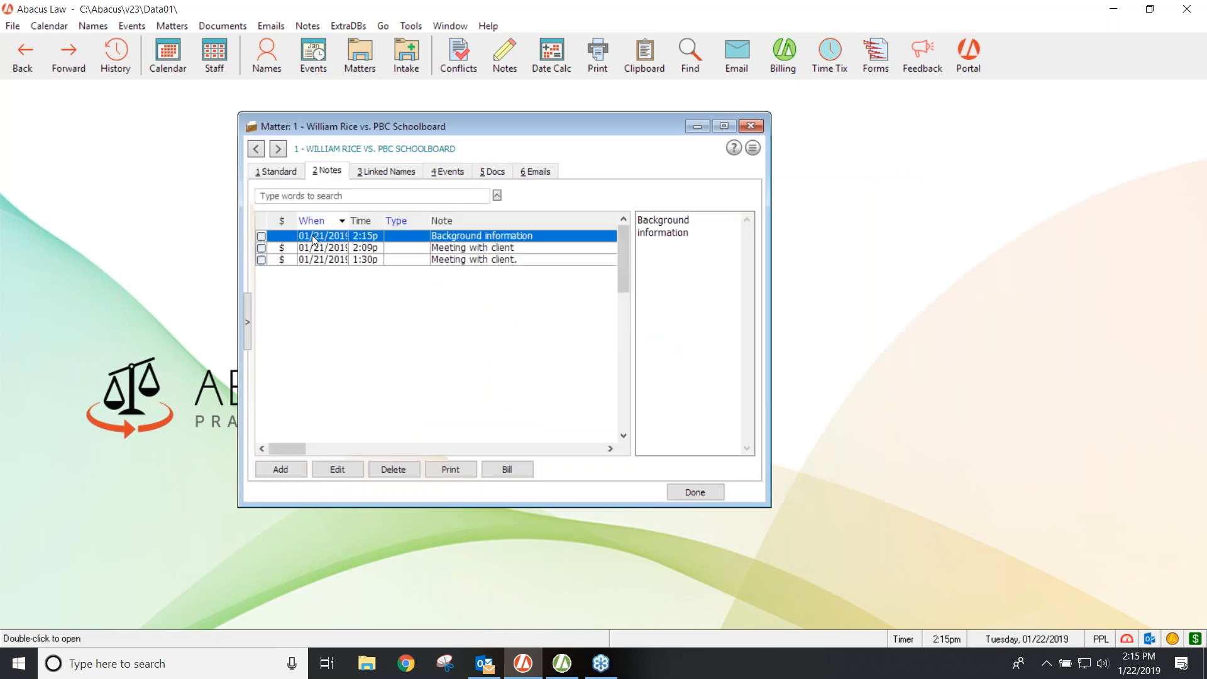
pyautogui.click(501, 472)
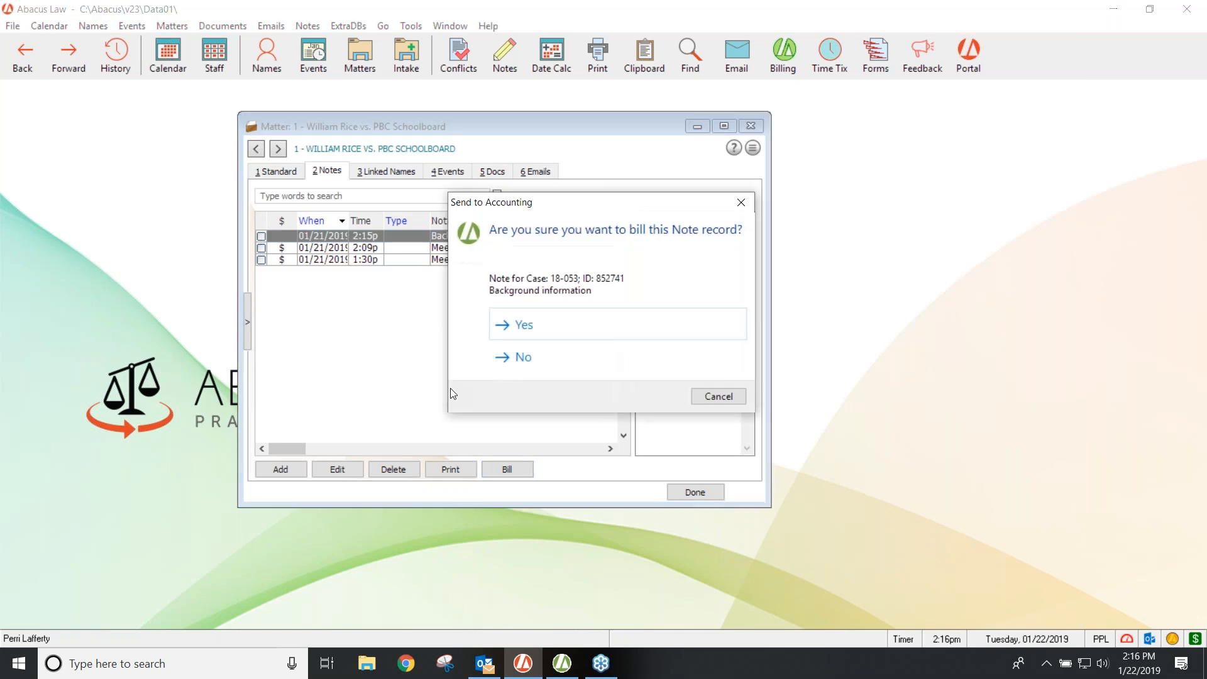
pyautogui.click(509, 327)
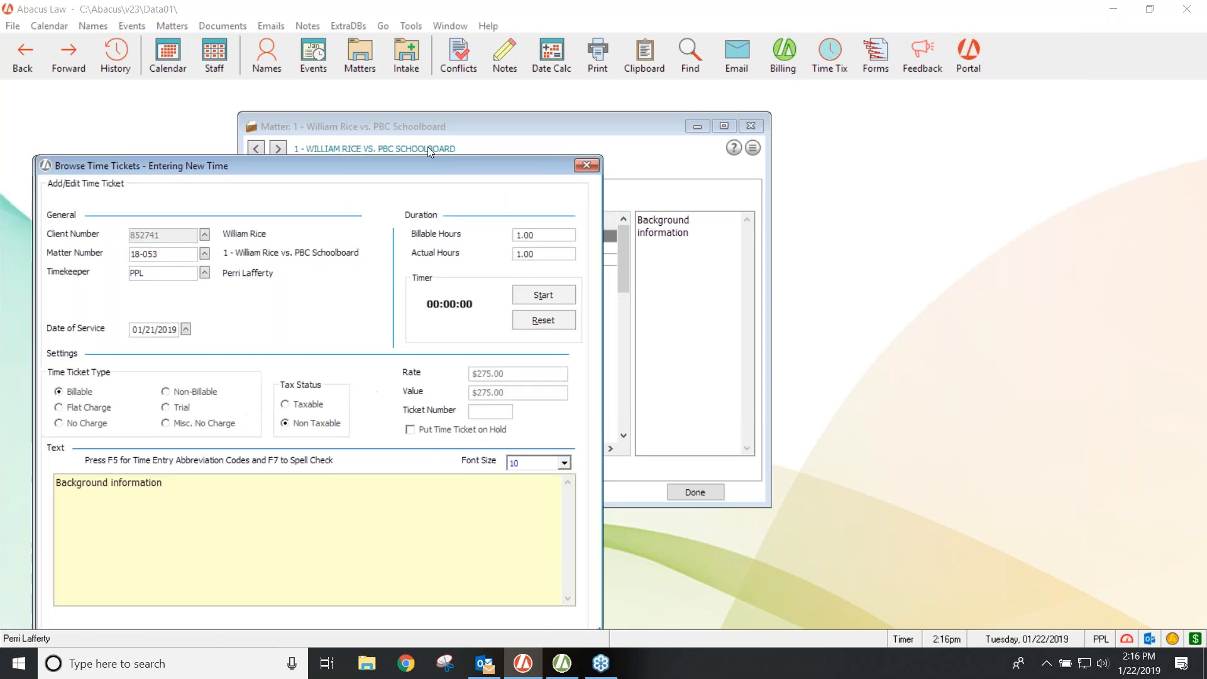
pyautogui.click(679, 584)
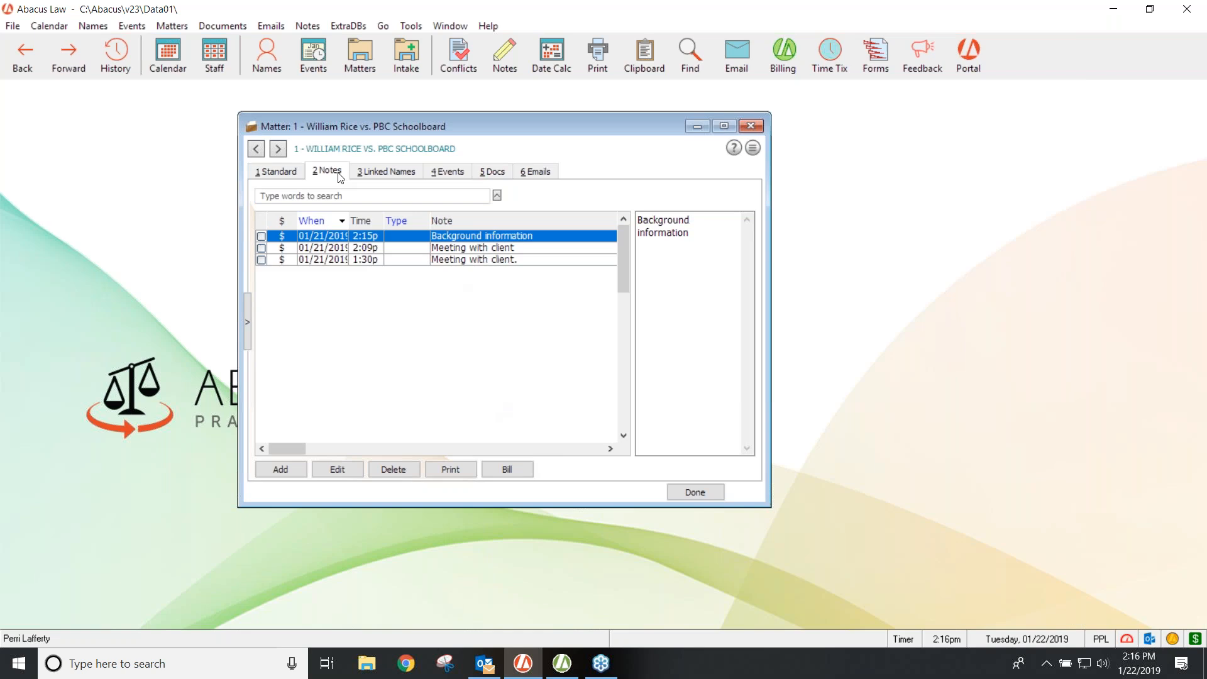
# Start a new event on the matter and set its duration to 2 hours.
pyautogui.click(452, 172)
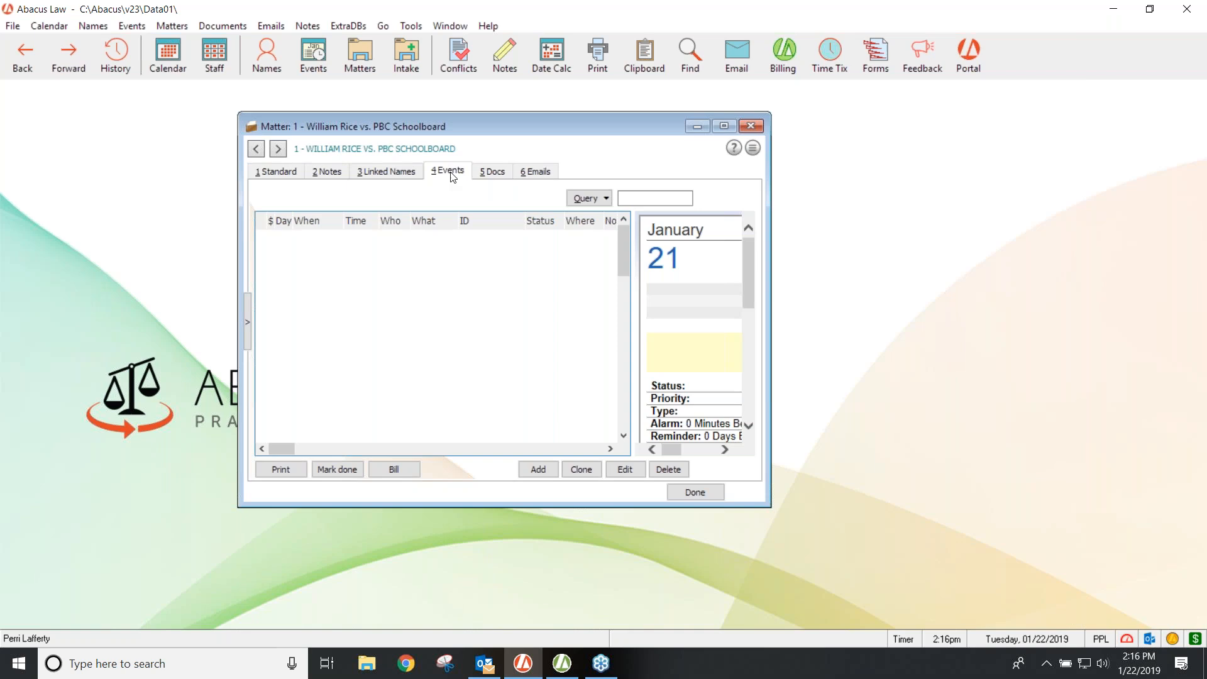
pyautogui.click(534, 467)
pyautogui.moveTo(193, 94); pyautogui.dragTo(384, 110)
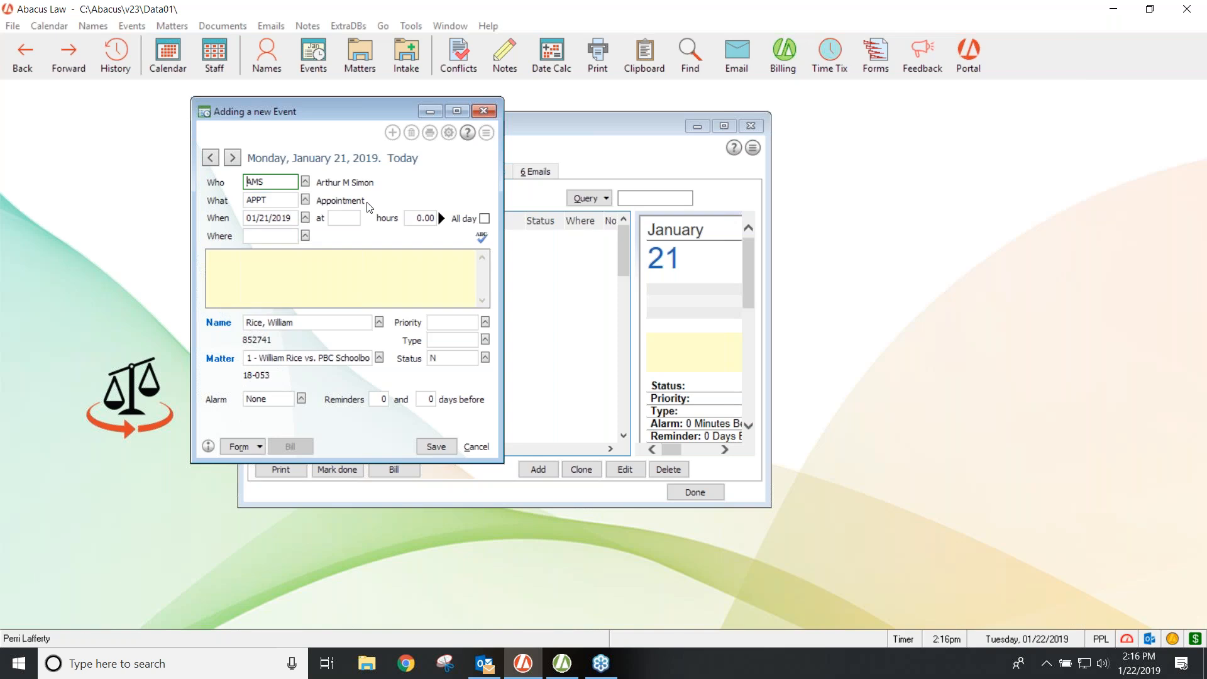
pyautogui.click(417, 218)
pyautogui.write('2')
# Insert the R&R text macro, "Receipt and review of", into the event's note.
pyautogui.click(218, 263)
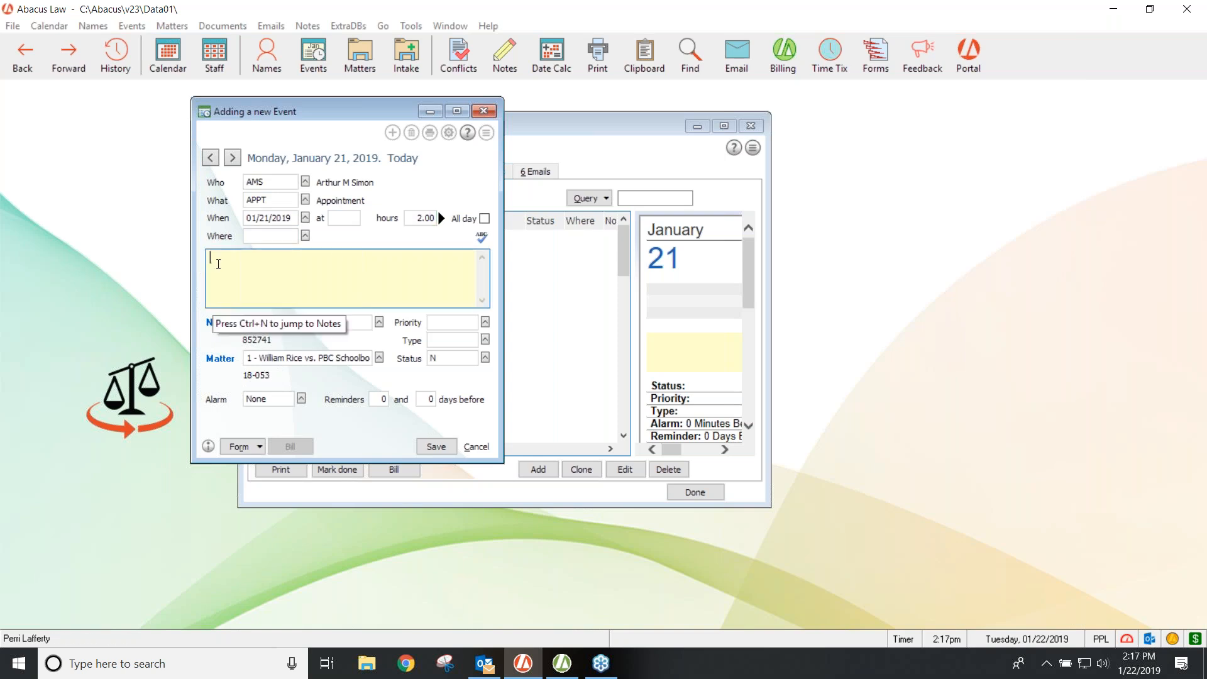
pyautogui.rightClick(218, 264)
pyautogui.doubleClick(520, 316)
pyautogui.click(667, 378)
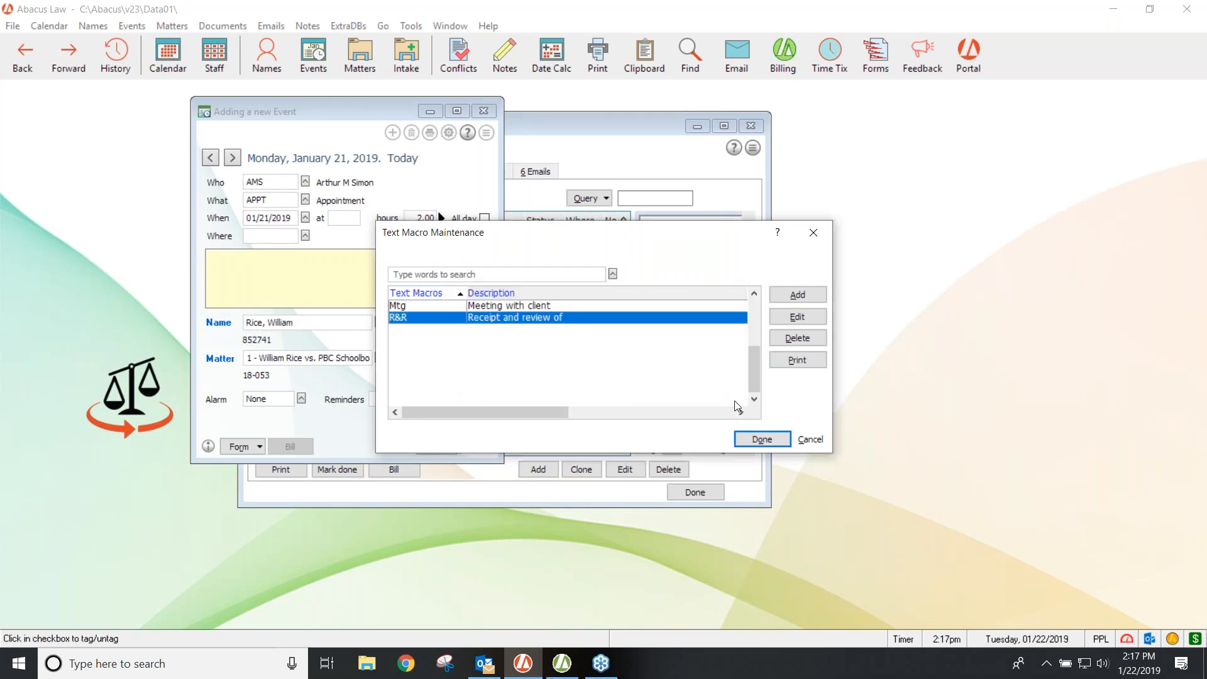
pyautogui.click(762, 439)
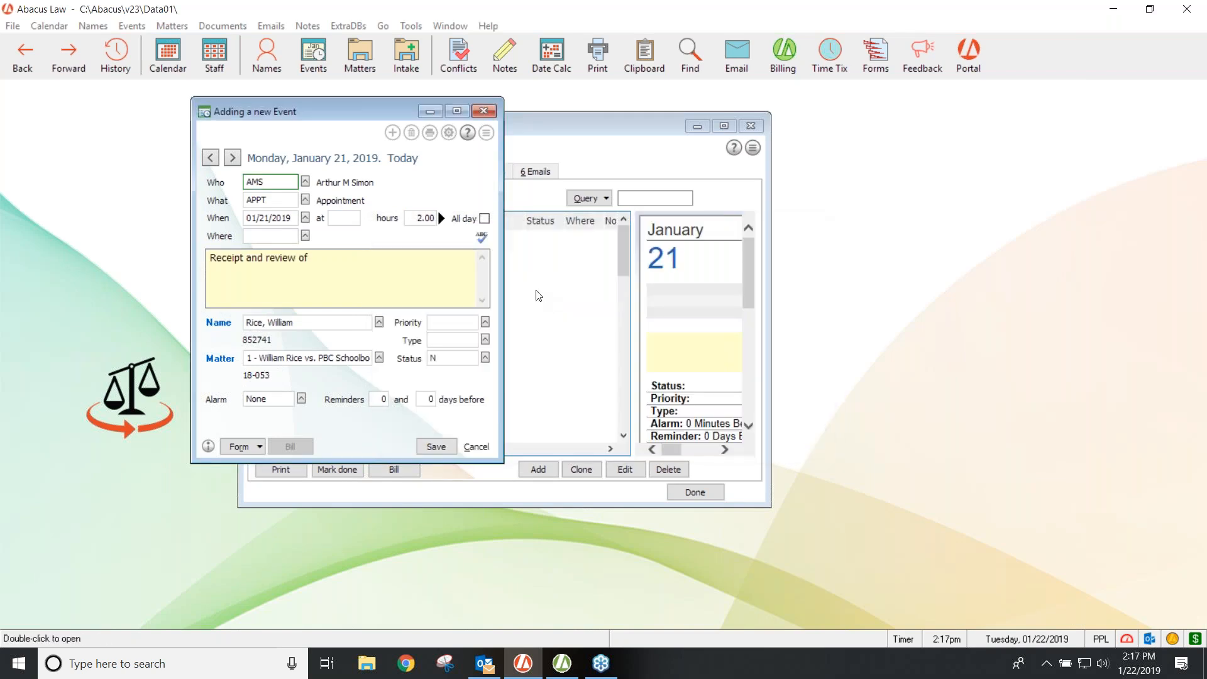
# Complete the event note as "Receipt and review of documents" and save the event, accepting the holiday and date warnings.
pyautogui.click(332, 260)
pyautogui.write('doc')
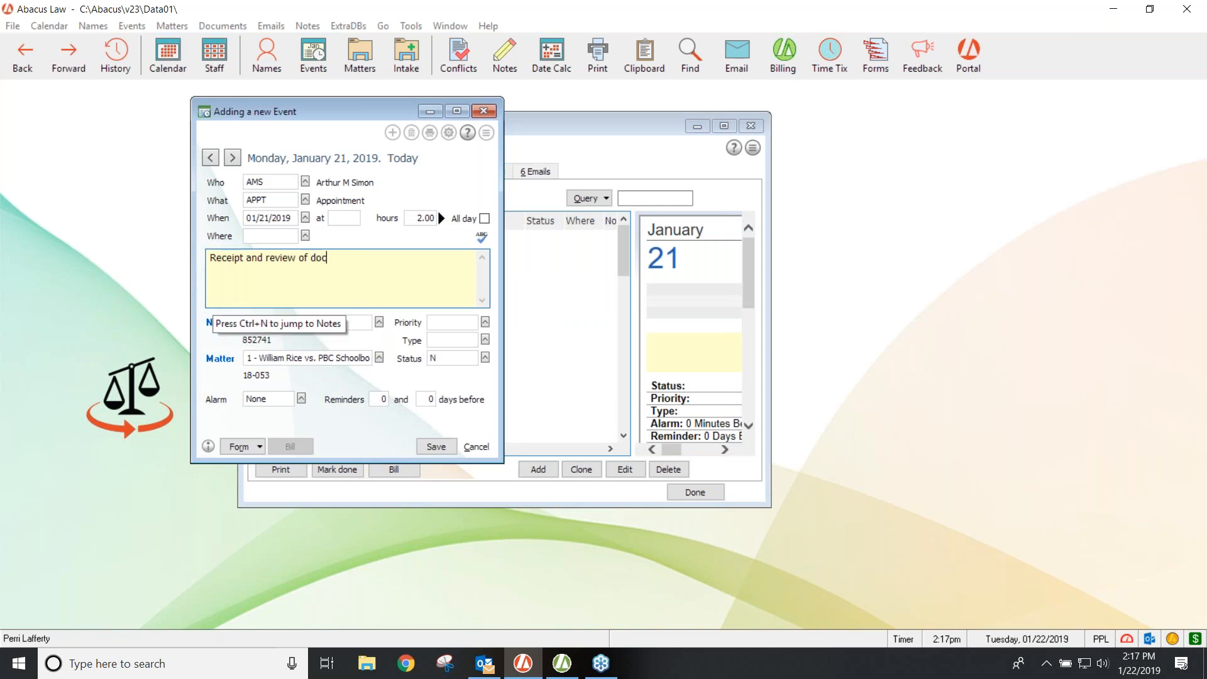
pyautogui.write('uments')
pyautogui.click(440, 447)
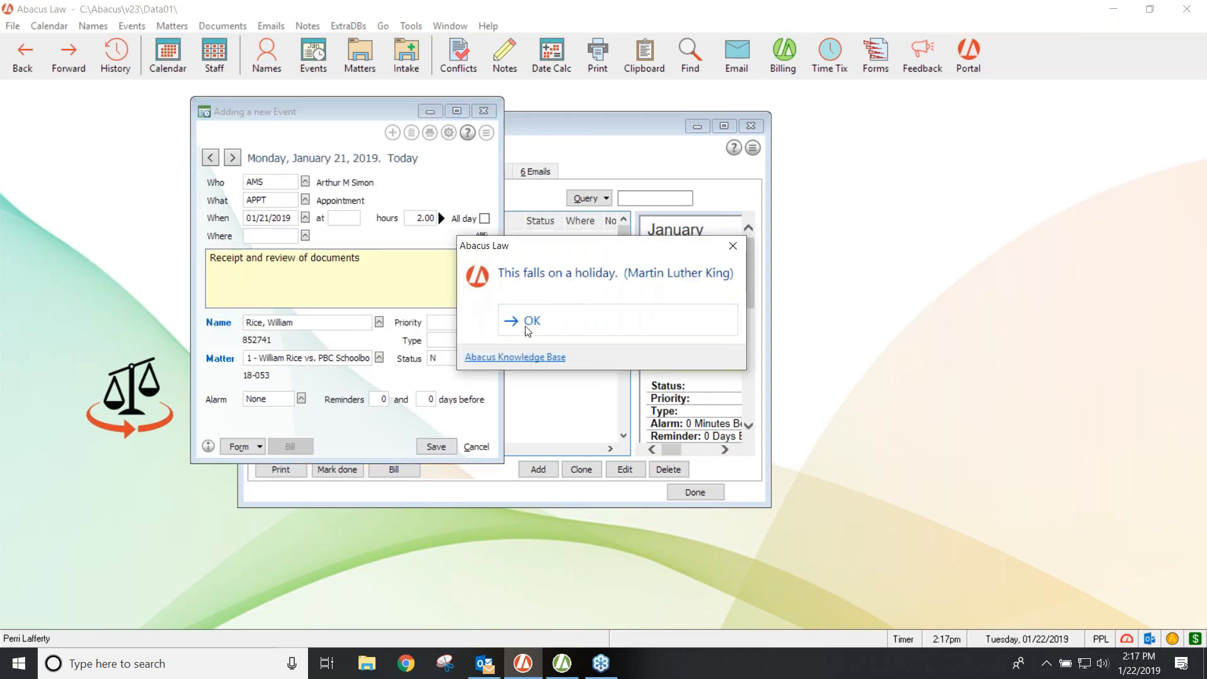
pyautogui.click(526, 322)
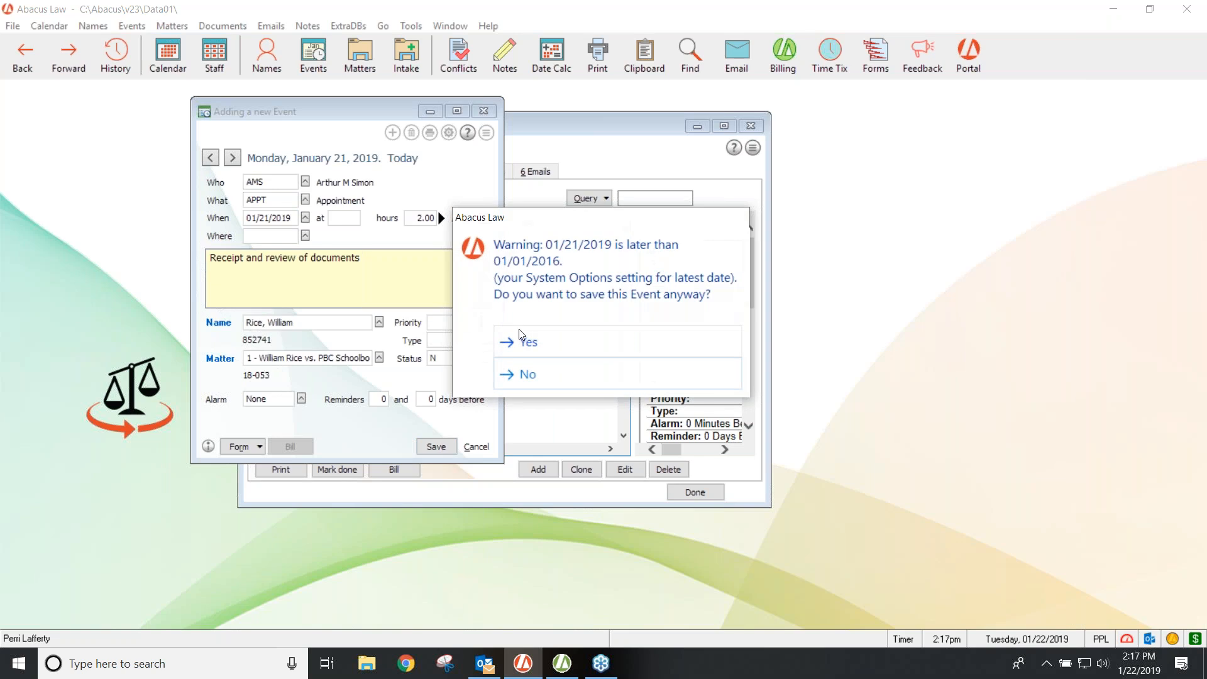
pyautogui.click(523, 348)
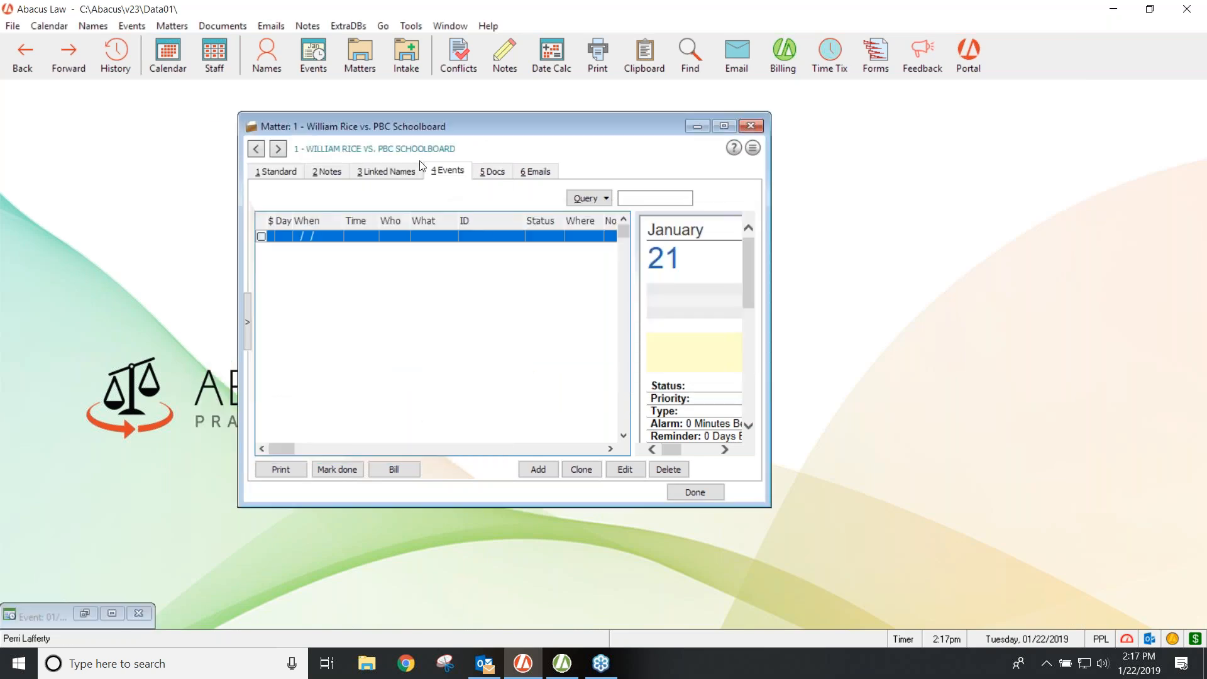
# Start another event on the matter and date it 01/22/2019.
pyautogui.click(342, 168)
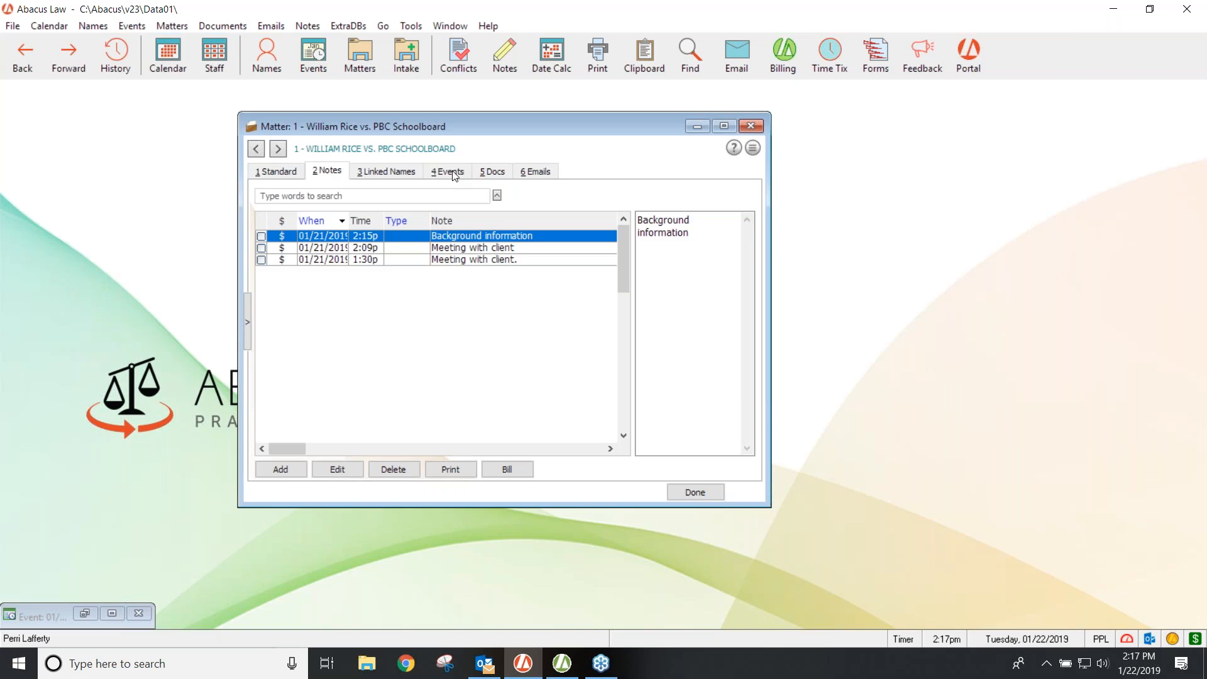
pyautogui.click(454, 173)
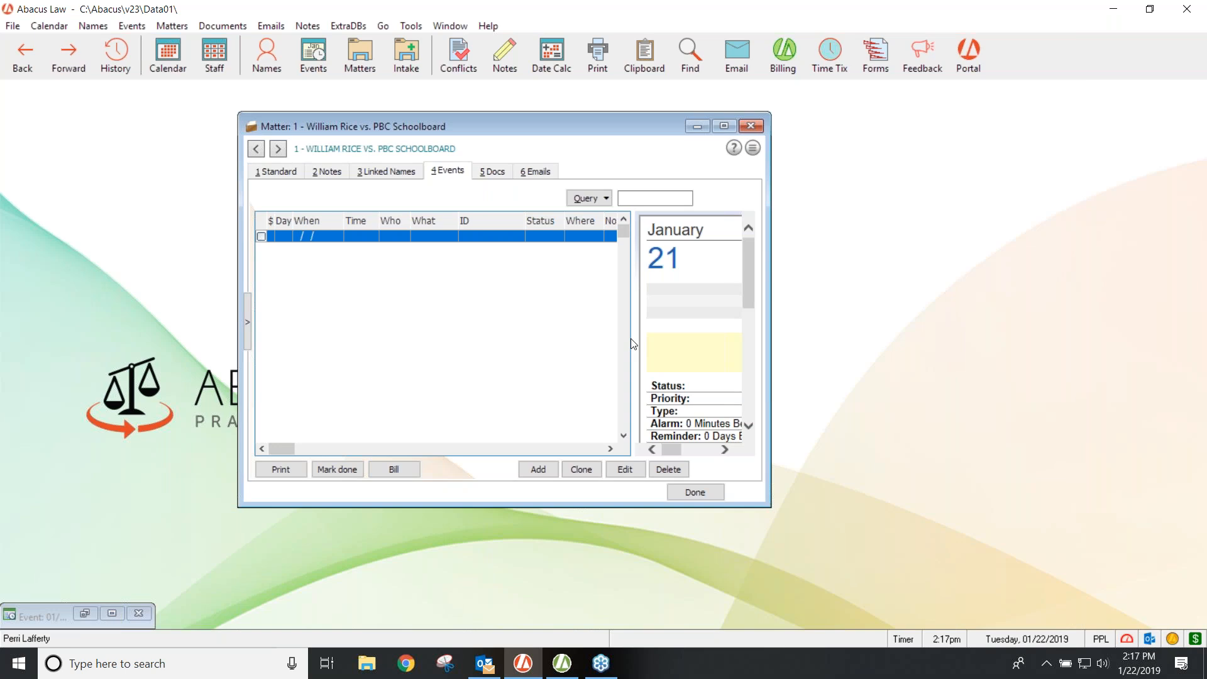
pyautogui.click(537, 469)
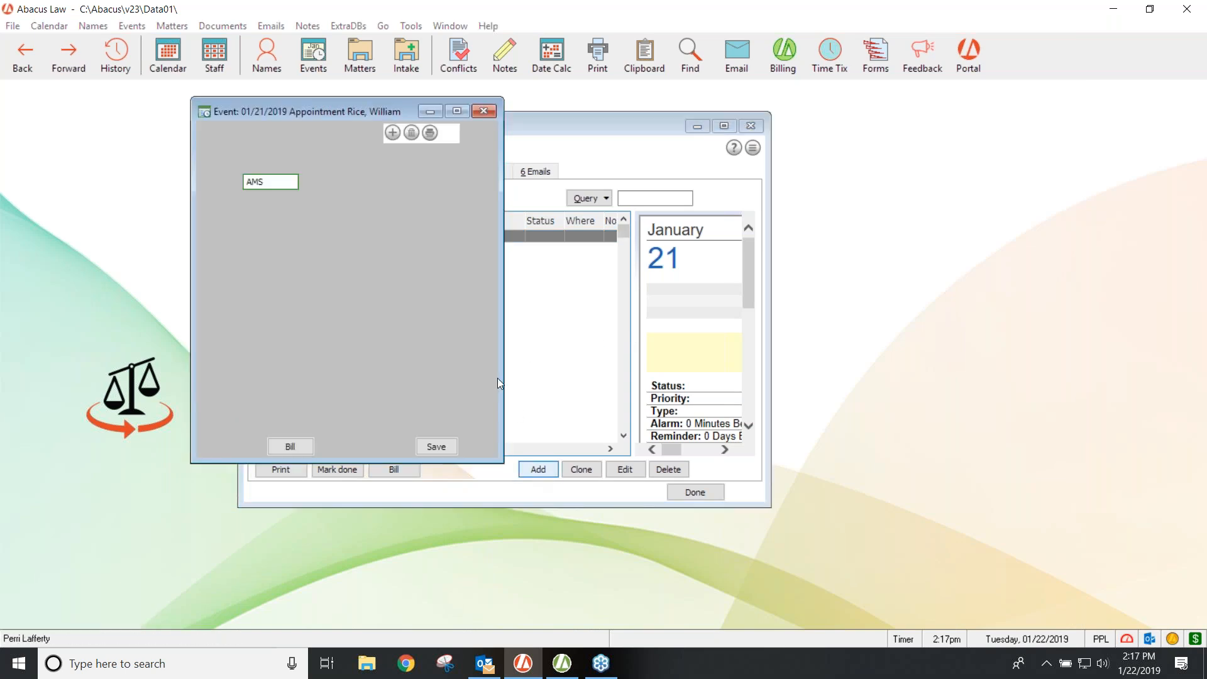
pyautogui.click(305, 218)
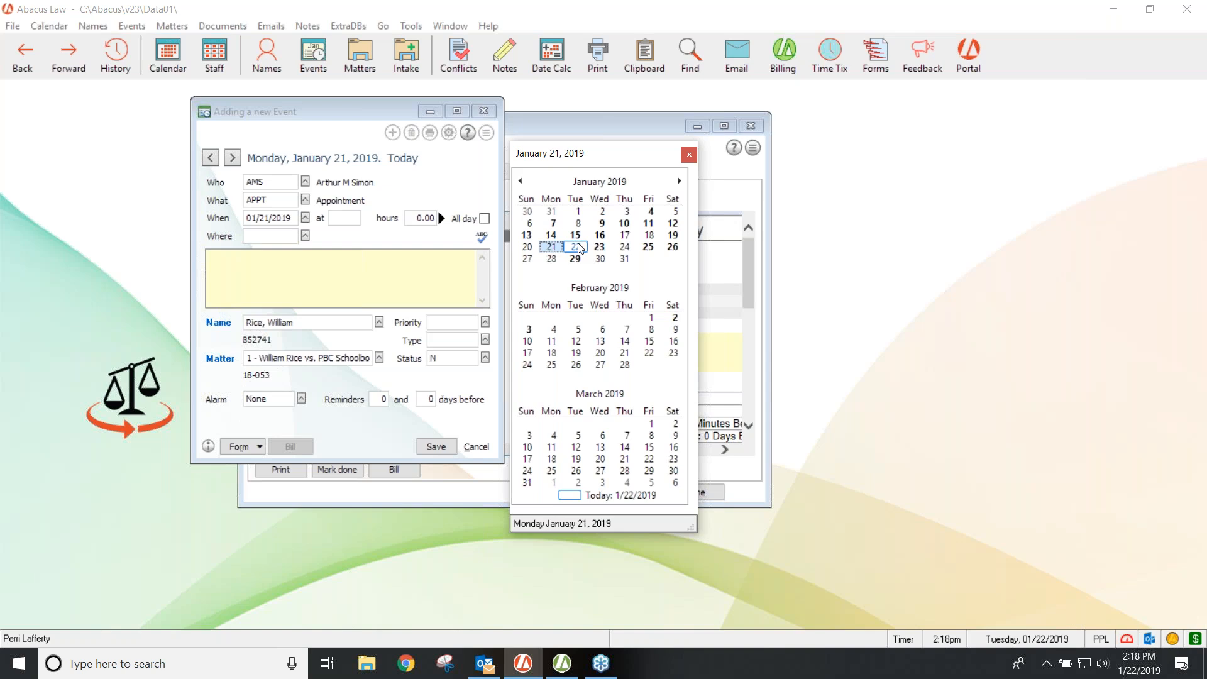
pyautogui.click(582, 248)
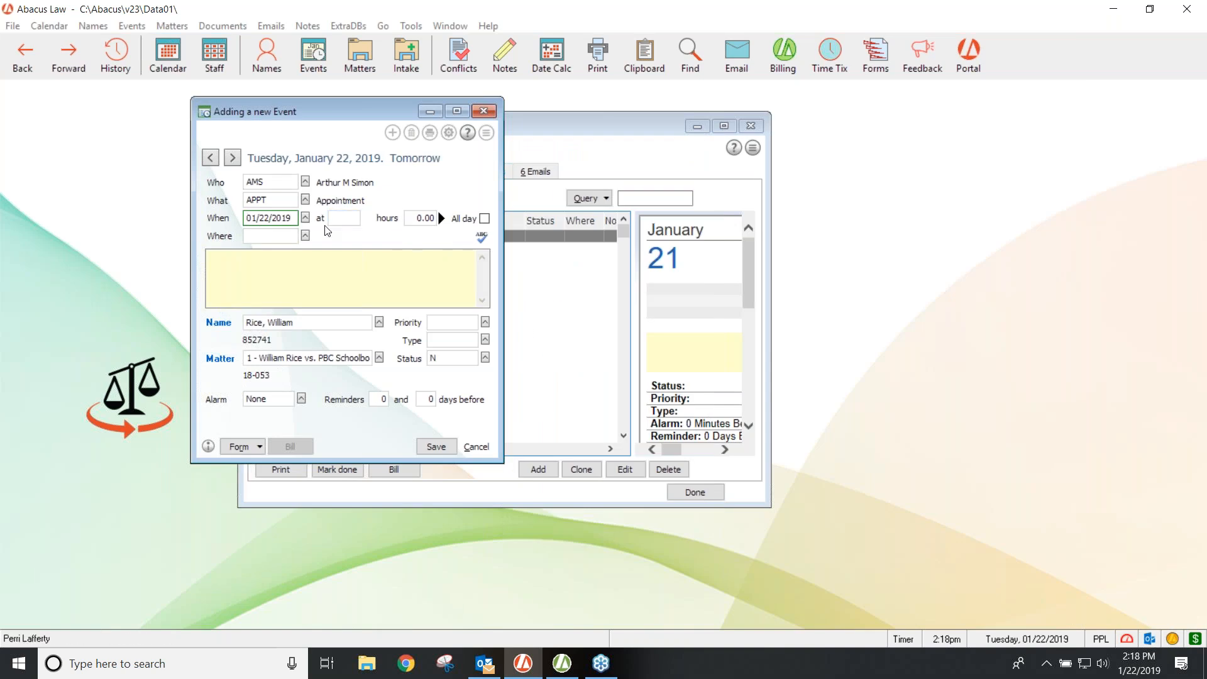
pyautogui.click(416, 218)
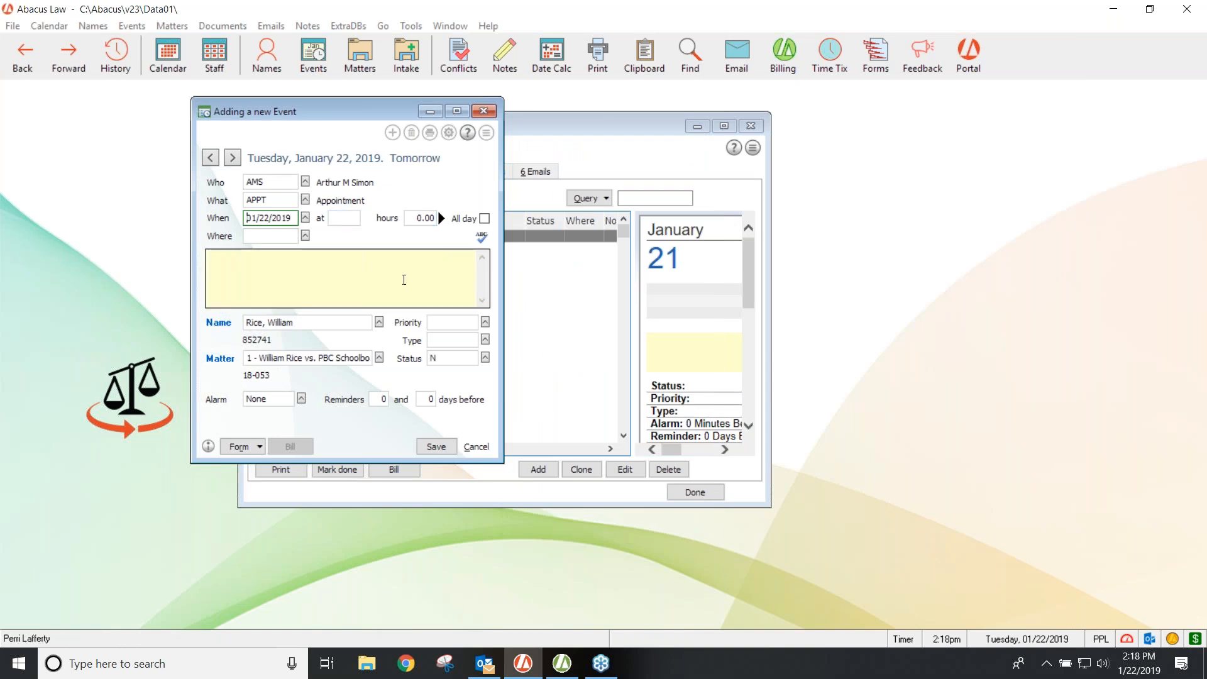
# Enter "test" as the event's note and save the event despite the date warning.
pyautogui.click(293, 274)
pyautogui.write('test')
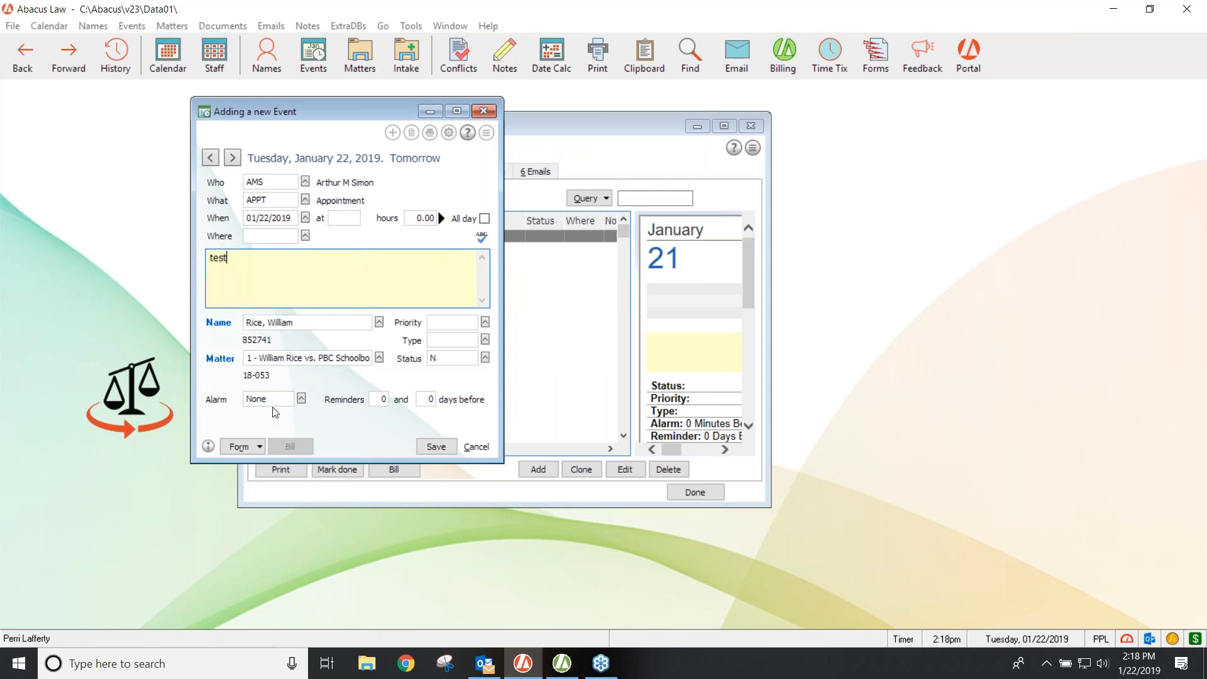
pyautogui.click(438, 447)
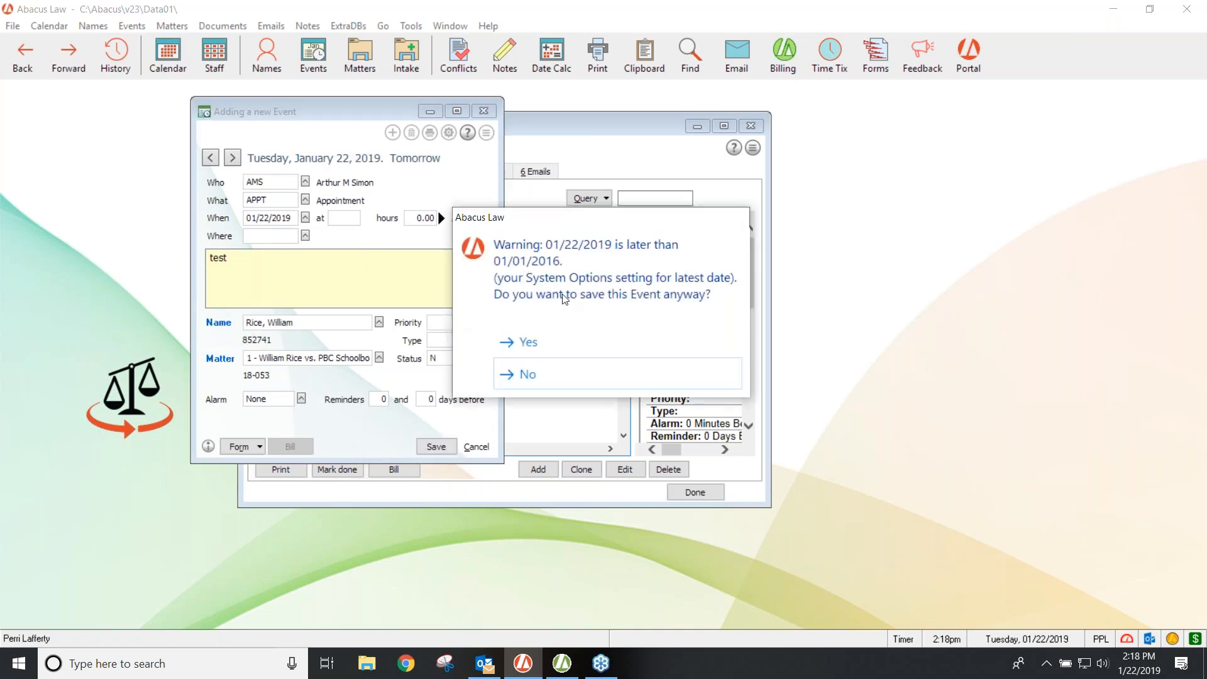
pyautogui.click(529, 343)
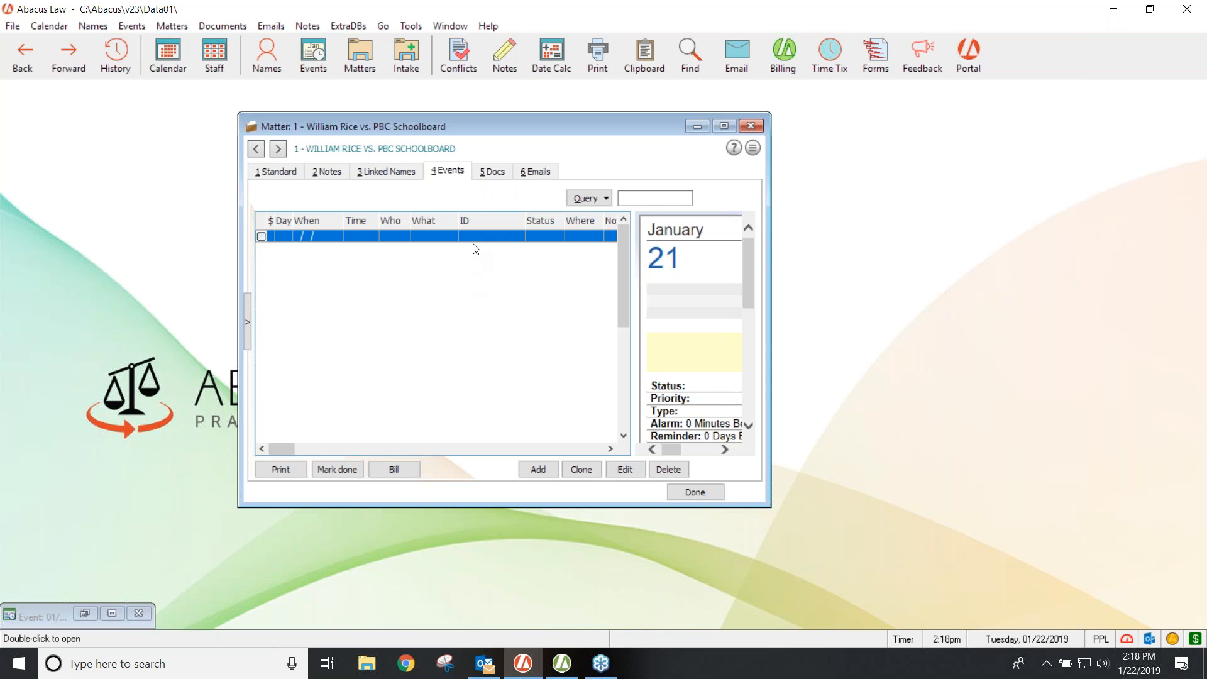
# Look through the matter's documents, emails and notes and close the matter.
pyautogui.click(495, 172)
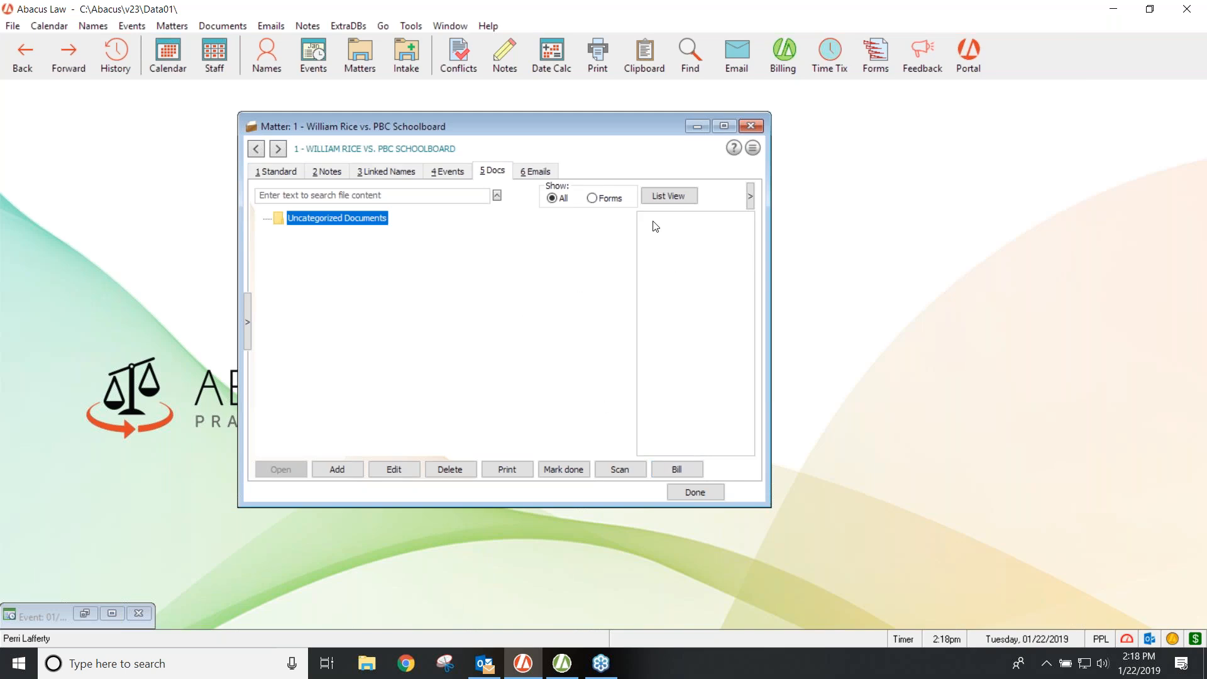
pyautogui.click(536, 172)
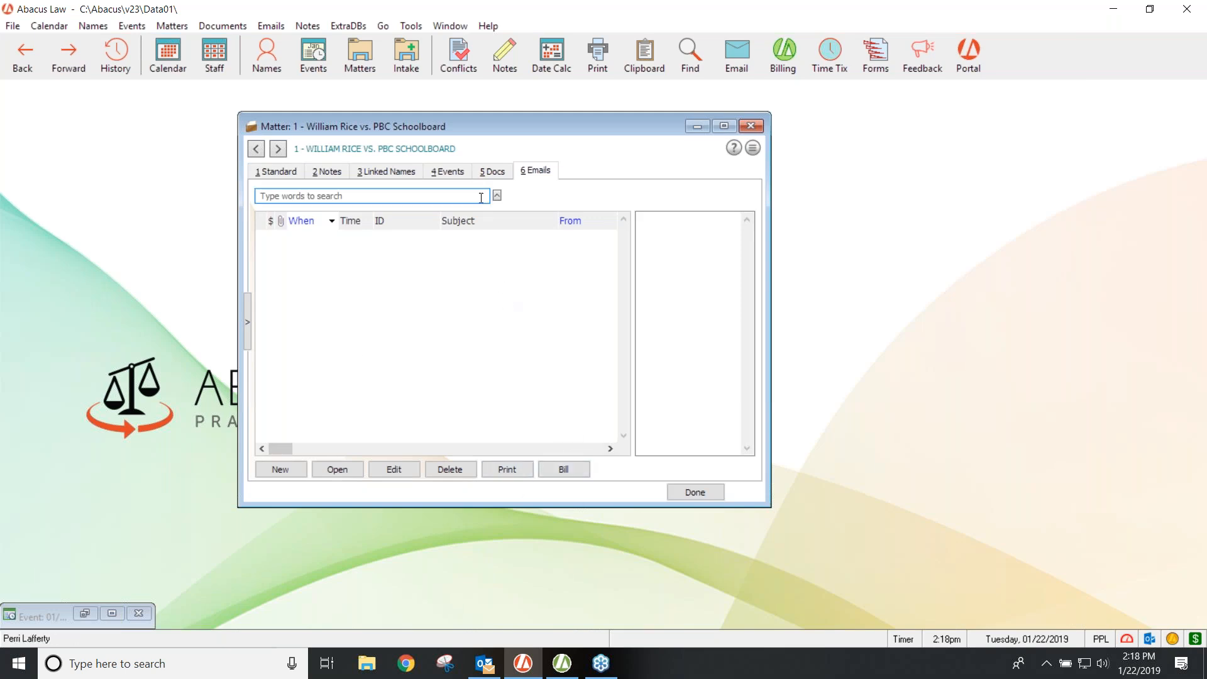
pyautogui.click(317, 176)
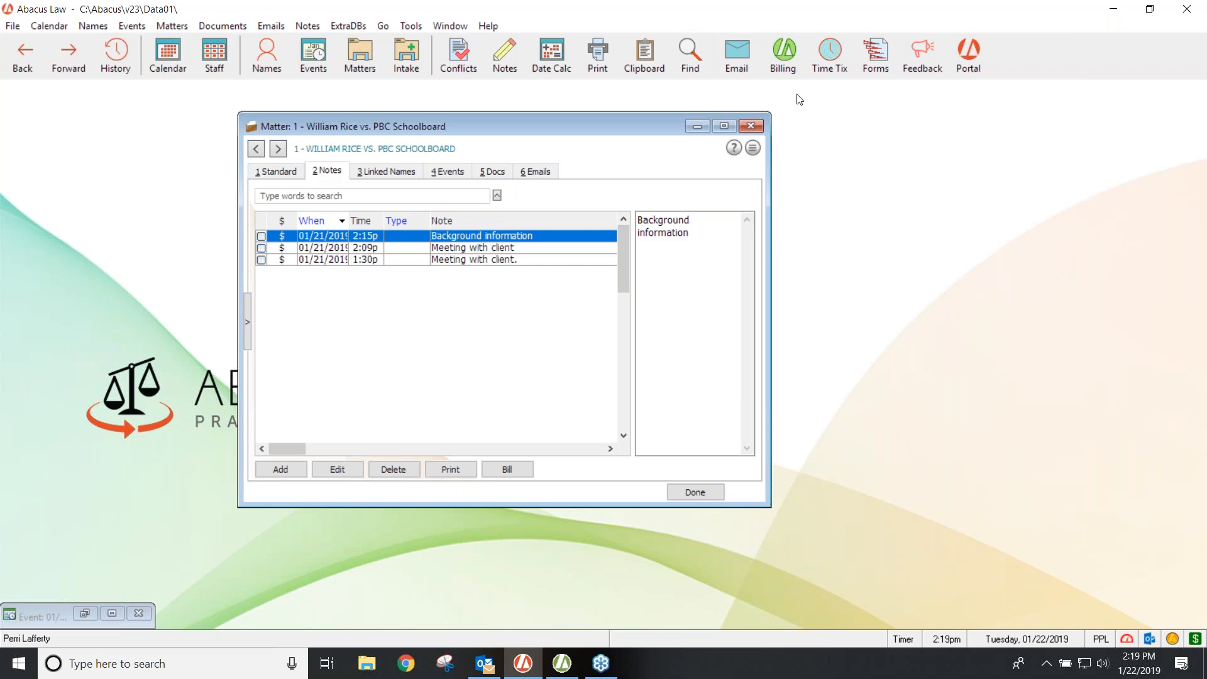
pyautogui.click(756, 125)
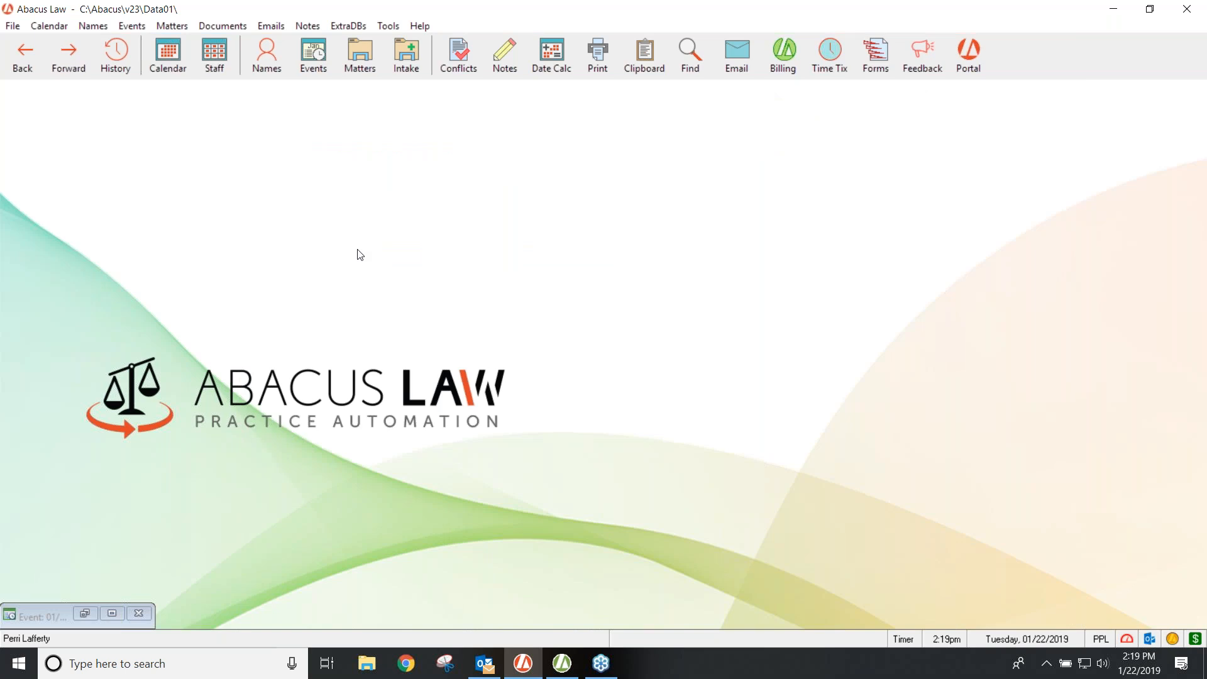
# Reopen the PBC Schoolboard matter from the matters list and show its notes.
pyautogui.click(182, 28)
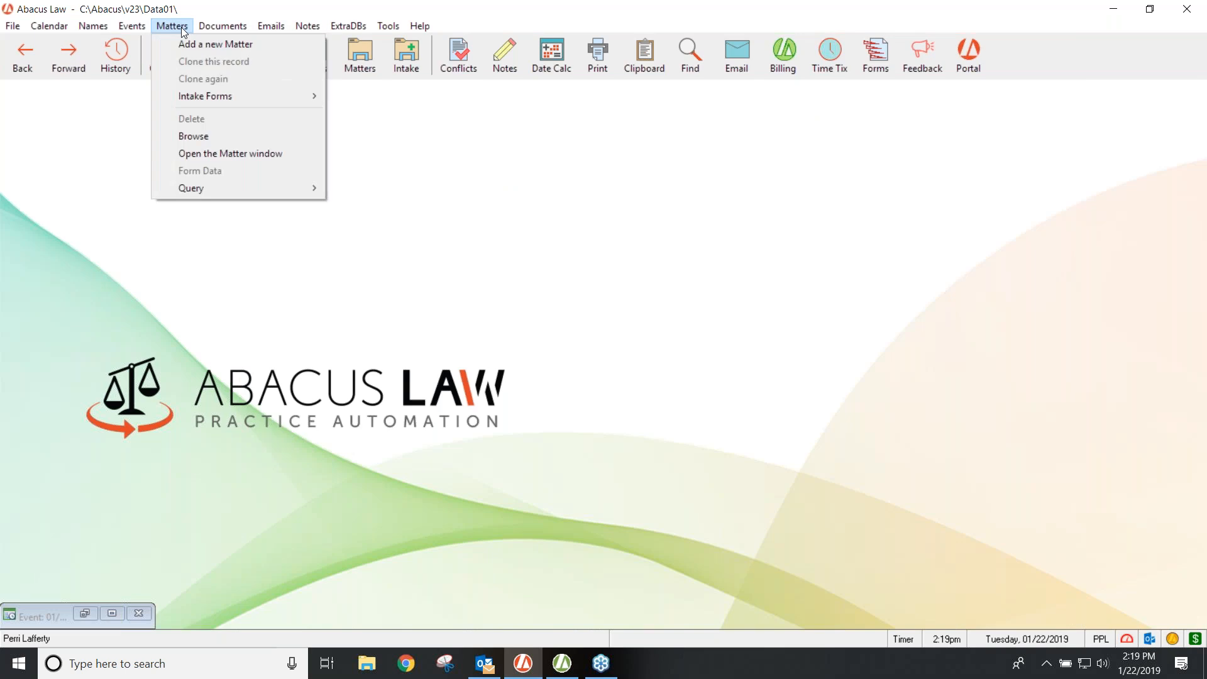
pyautogui.click(187, 136)
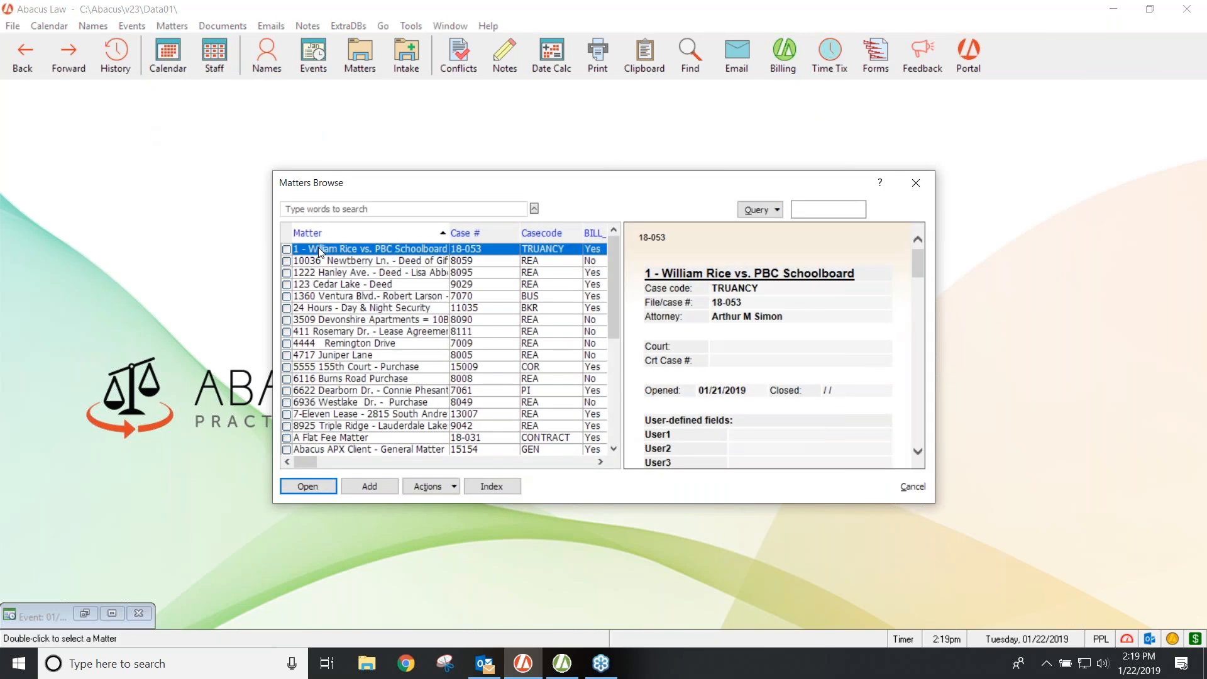
pyautogui.doubleClick(319, 251)
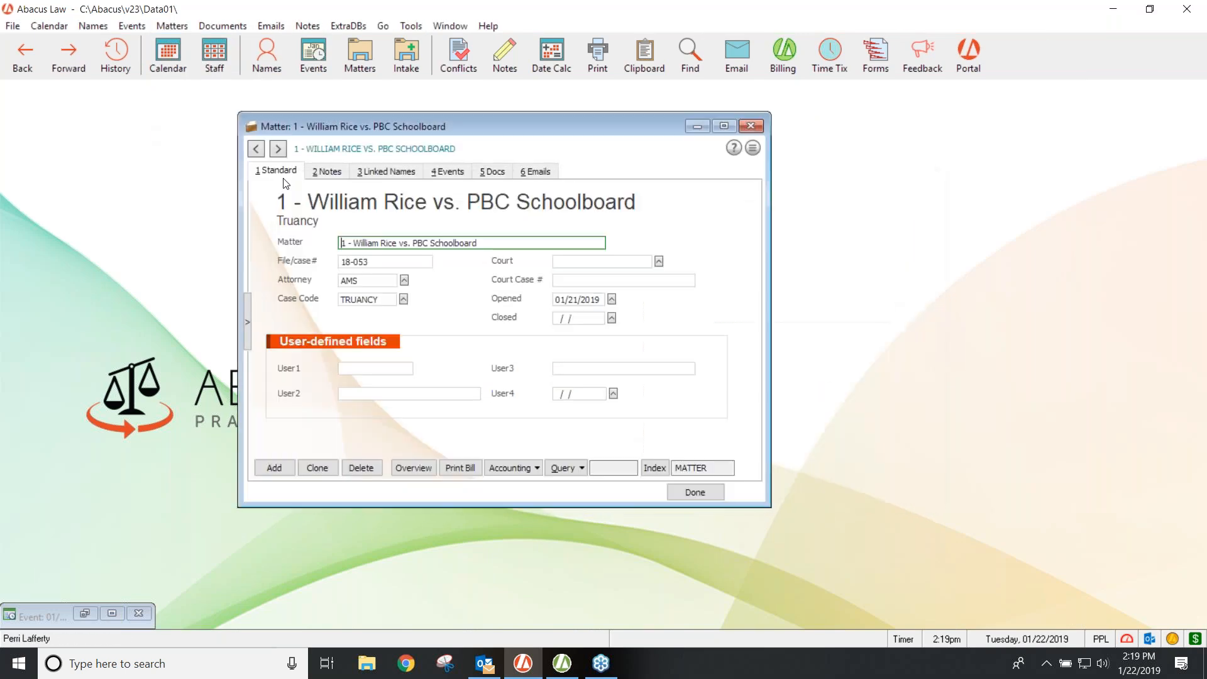
pyautogui.click(333, 172)
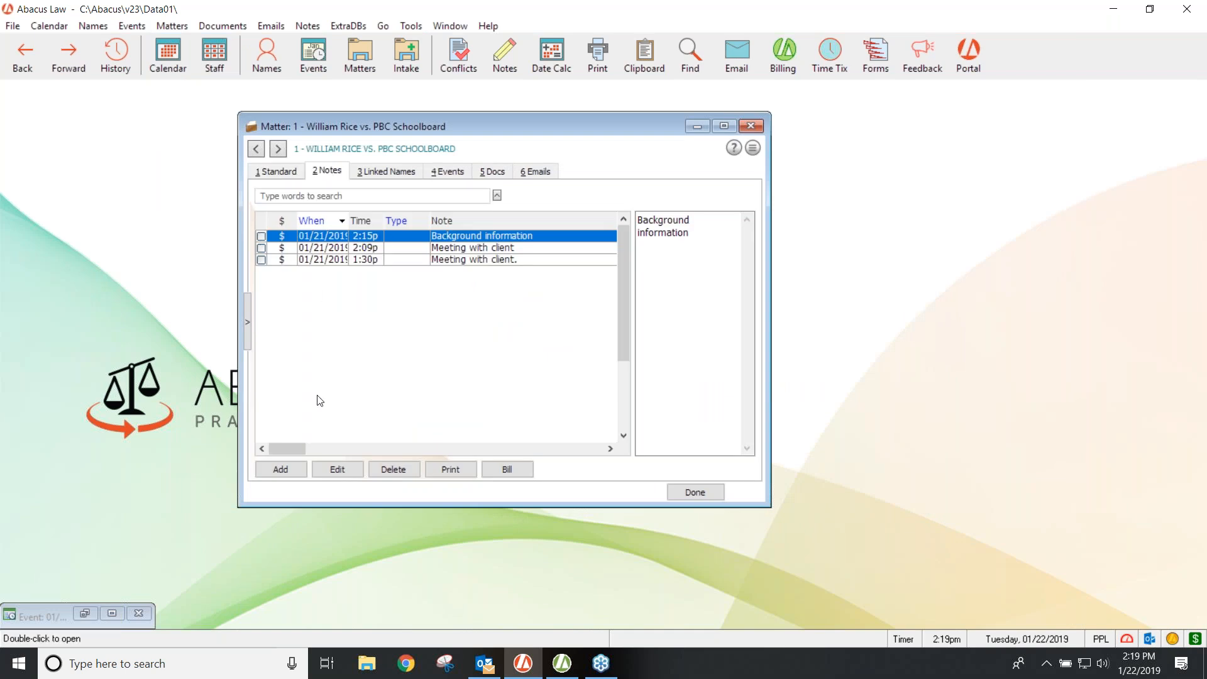
# Start a new note and set the note editor to start the timer upon opening the window.
pyautogui.click(280, 469)
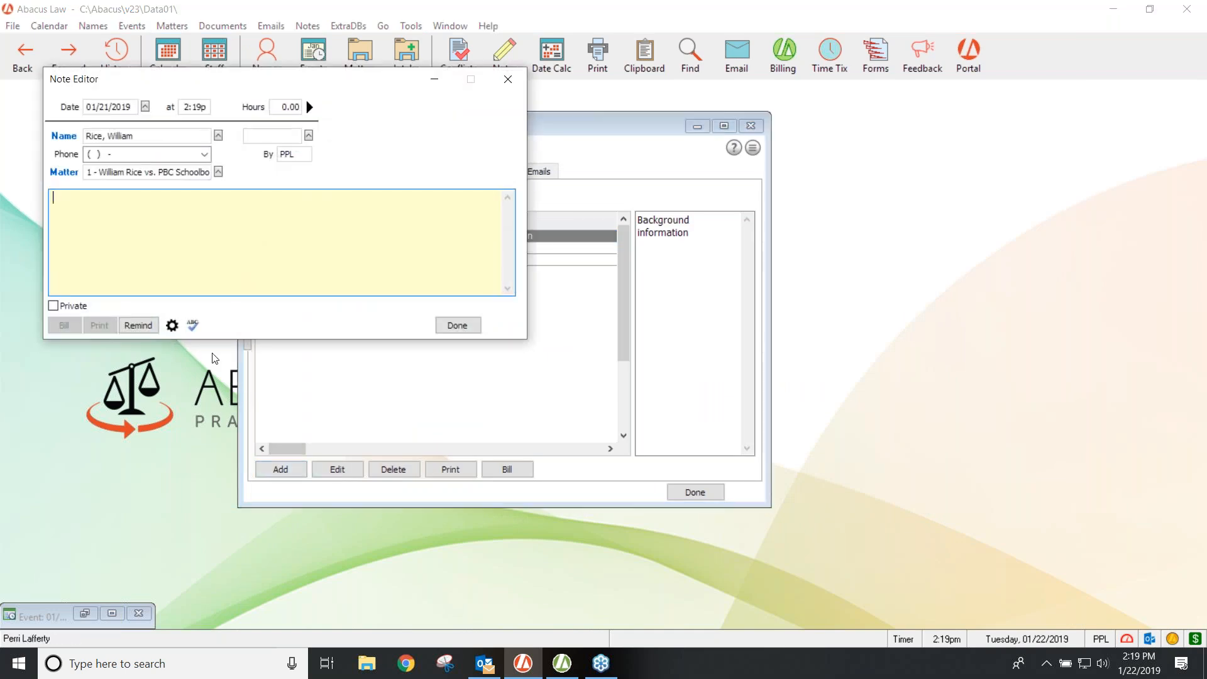
pyautogui.click(171, 326)
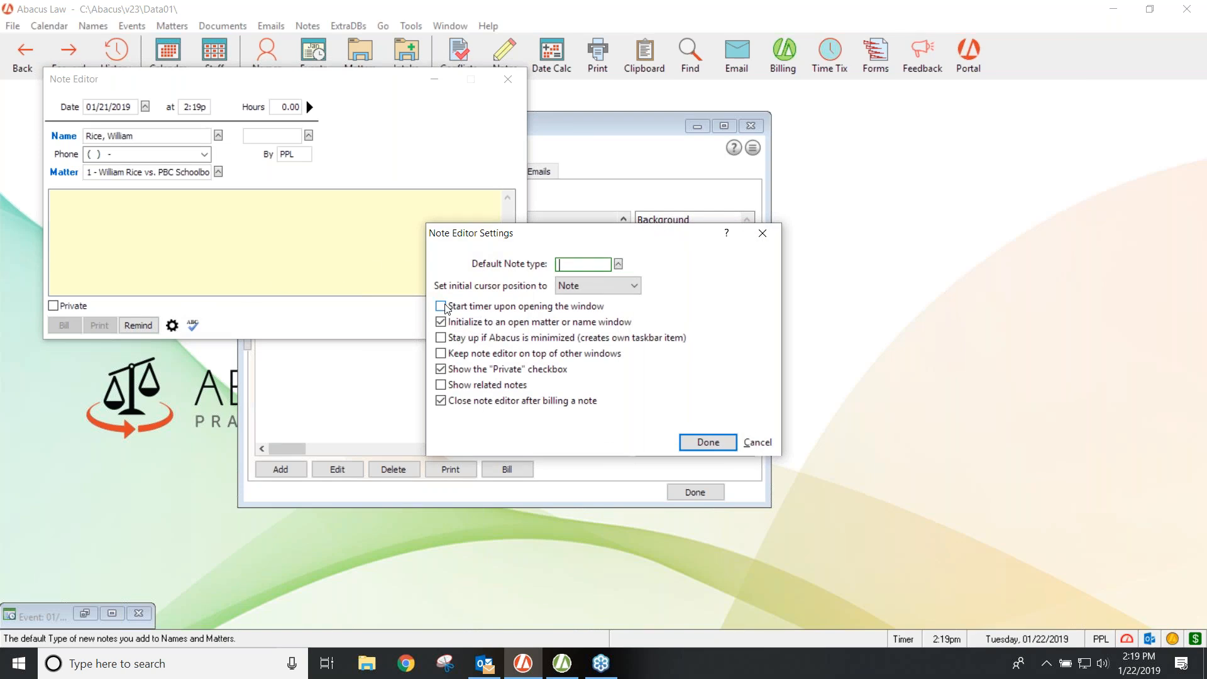
pyautogui.moveTo(445, 308)
pyautogui.click(440, 307)
pyautogui.click(707, 440)
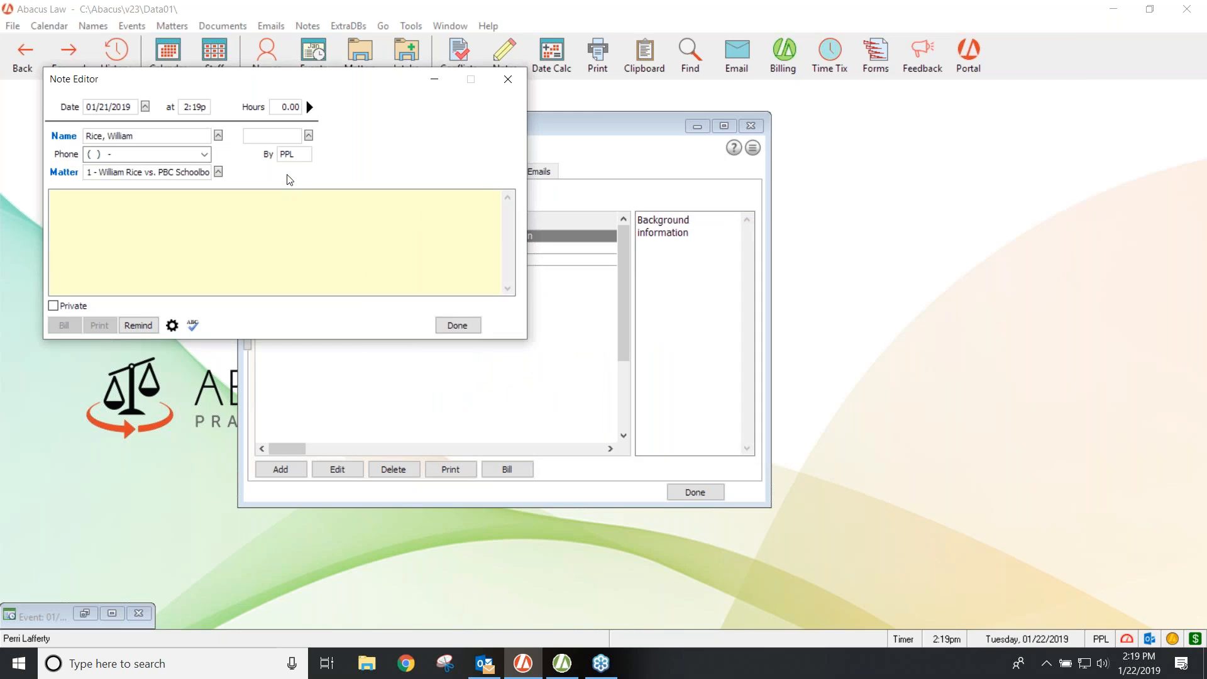
# Start the timer in the blank note and close the note editor without entering a note.
pyautogui.click(310, 108)
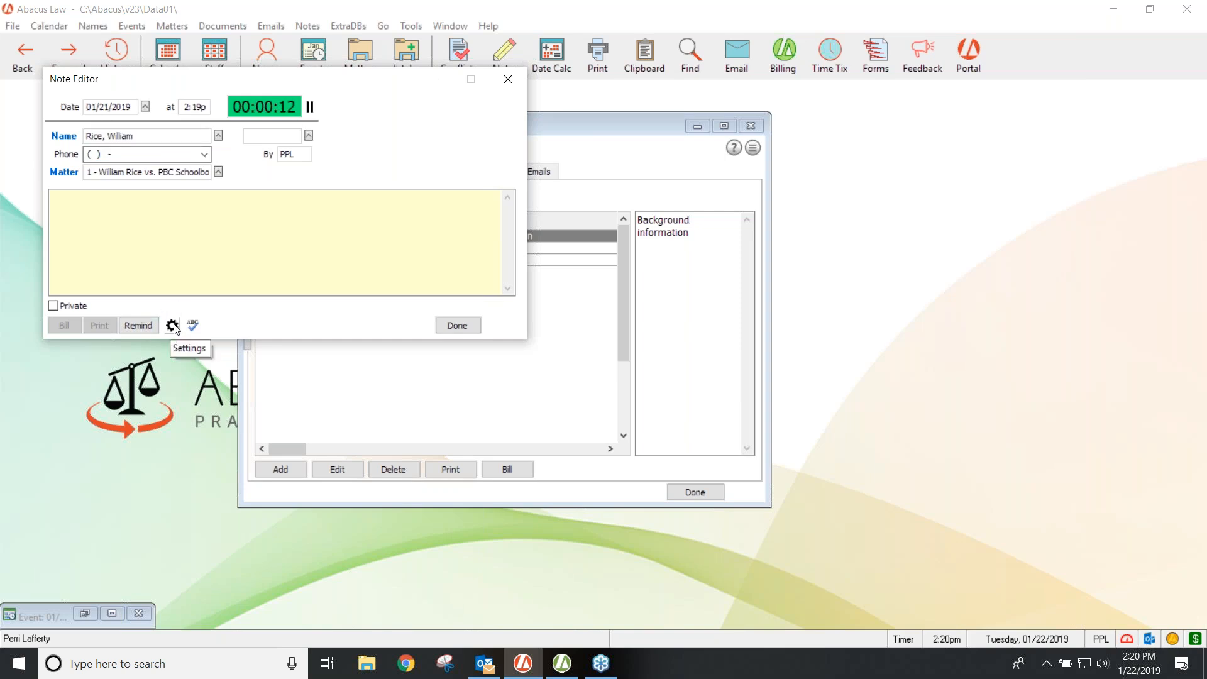
pyautogui.click(508, 78)
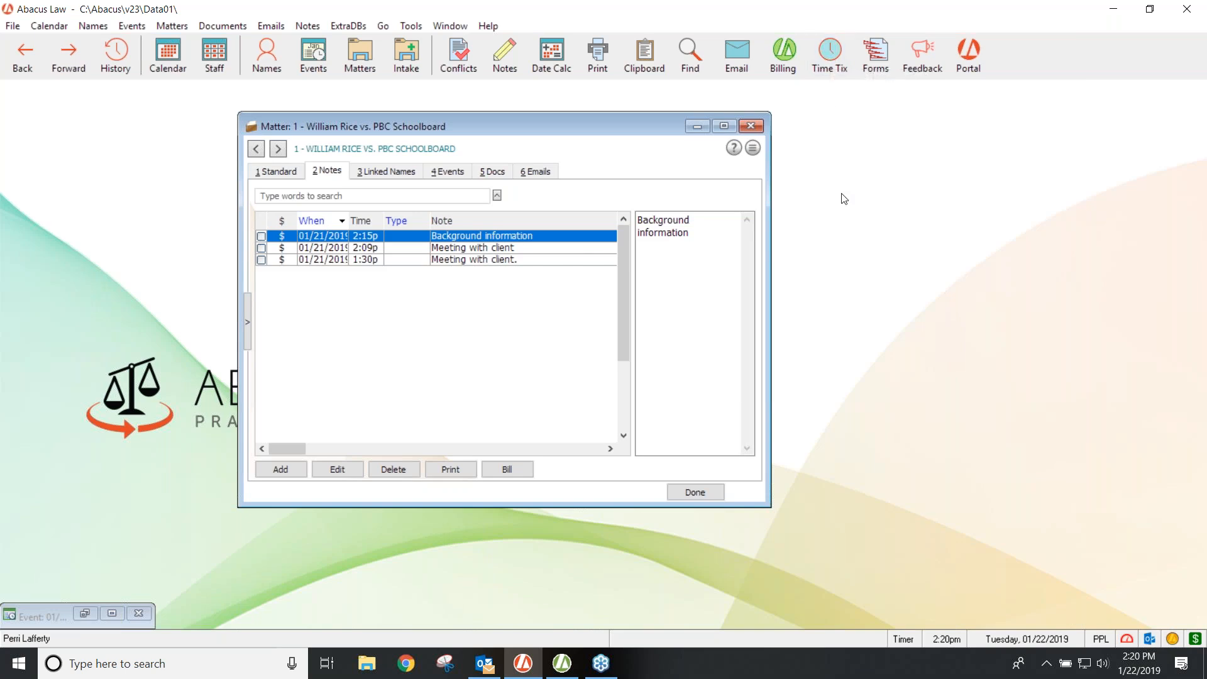
# Close the matter and set the user preferences to start the timer when opening a new Time Ticket.
pyautogui.click(750, 126)
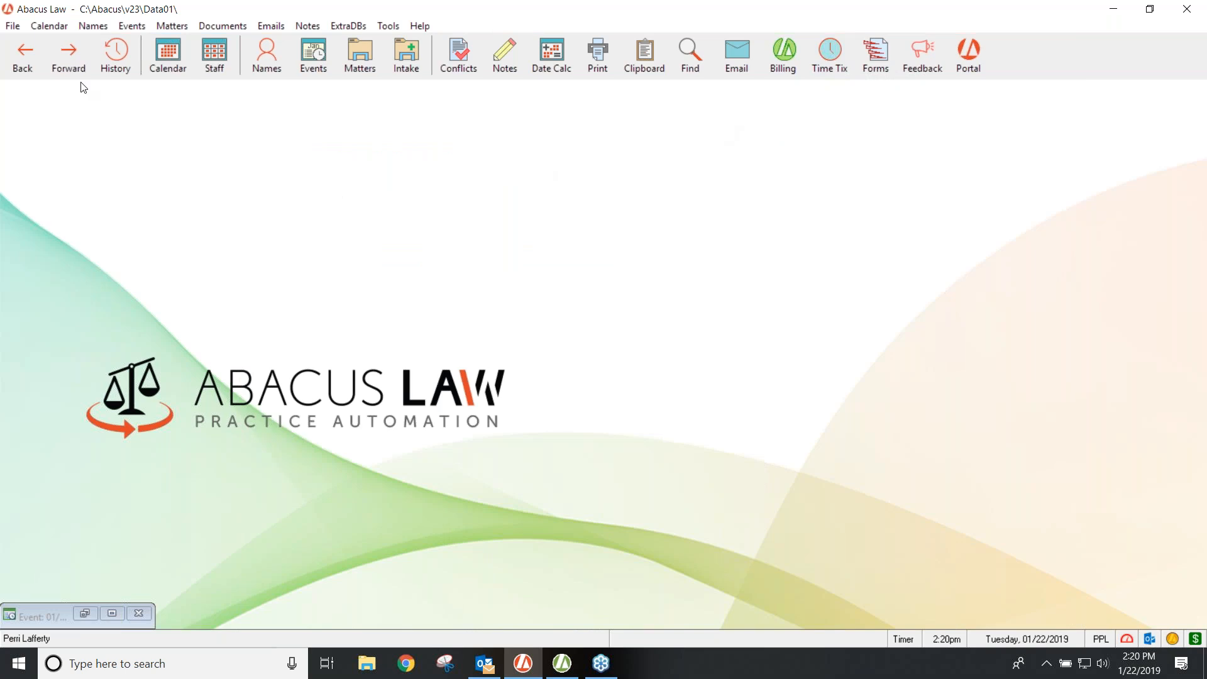
pyautogui.click(11, 27)
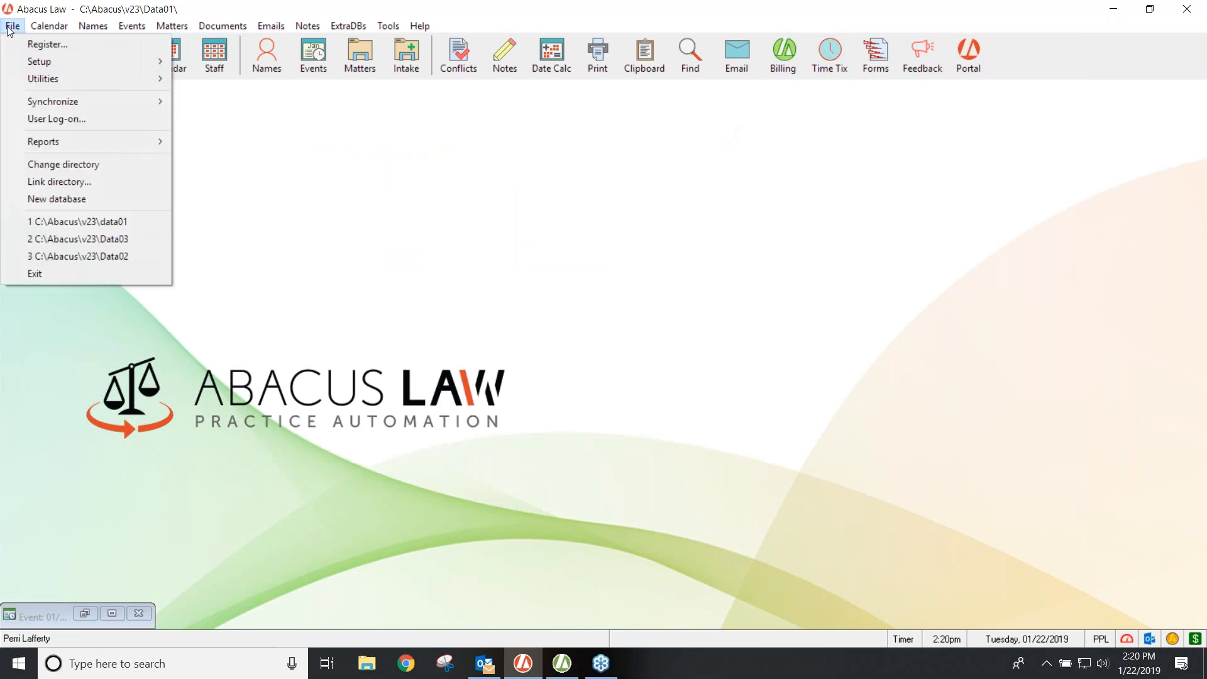
pyautogui.moveTo(29, 64)
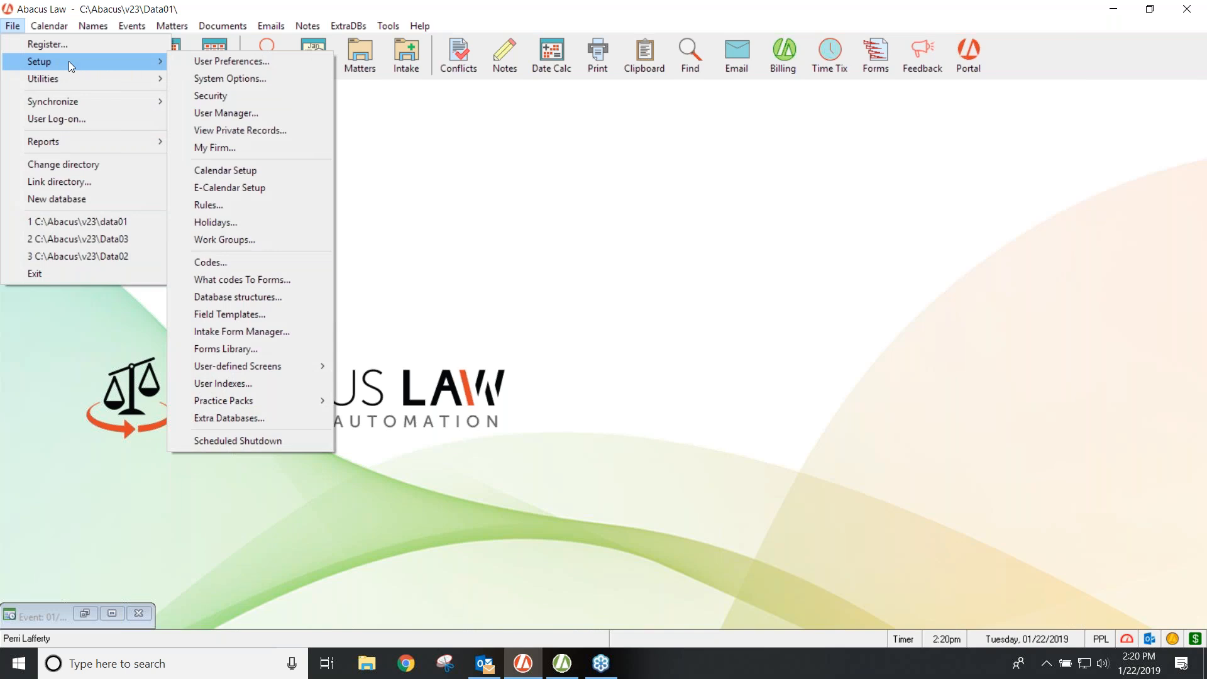
pyautogui.click(223, 62)
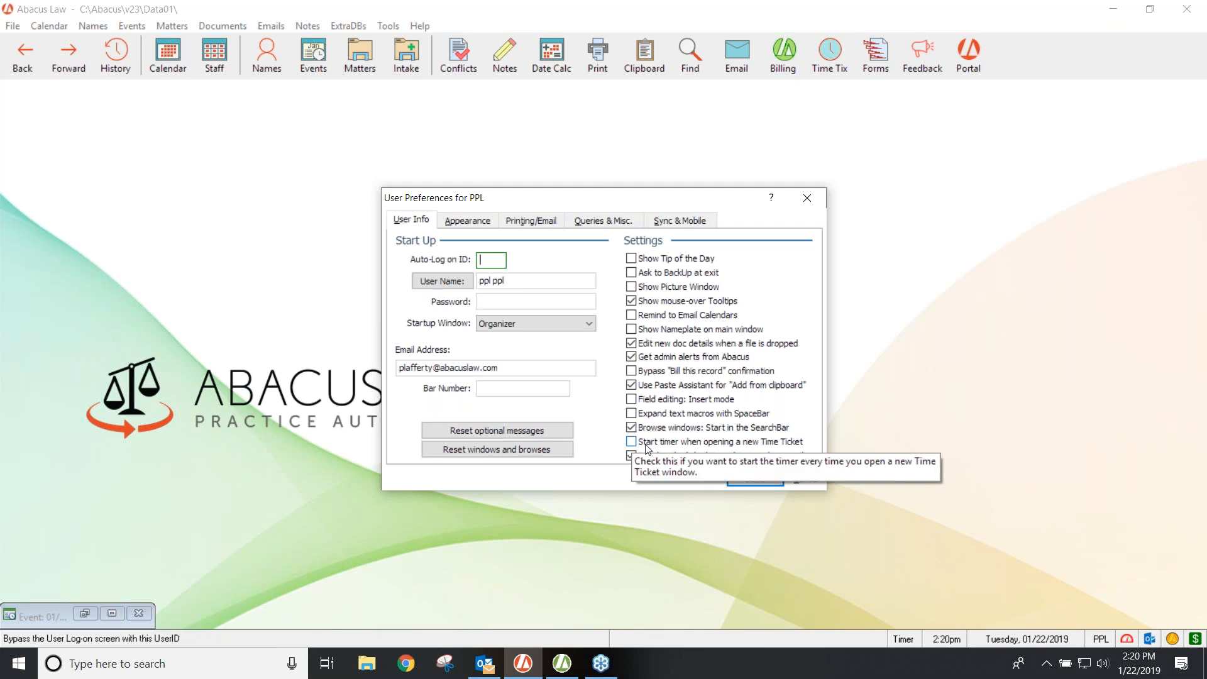
pyautogui.click(798, 441)
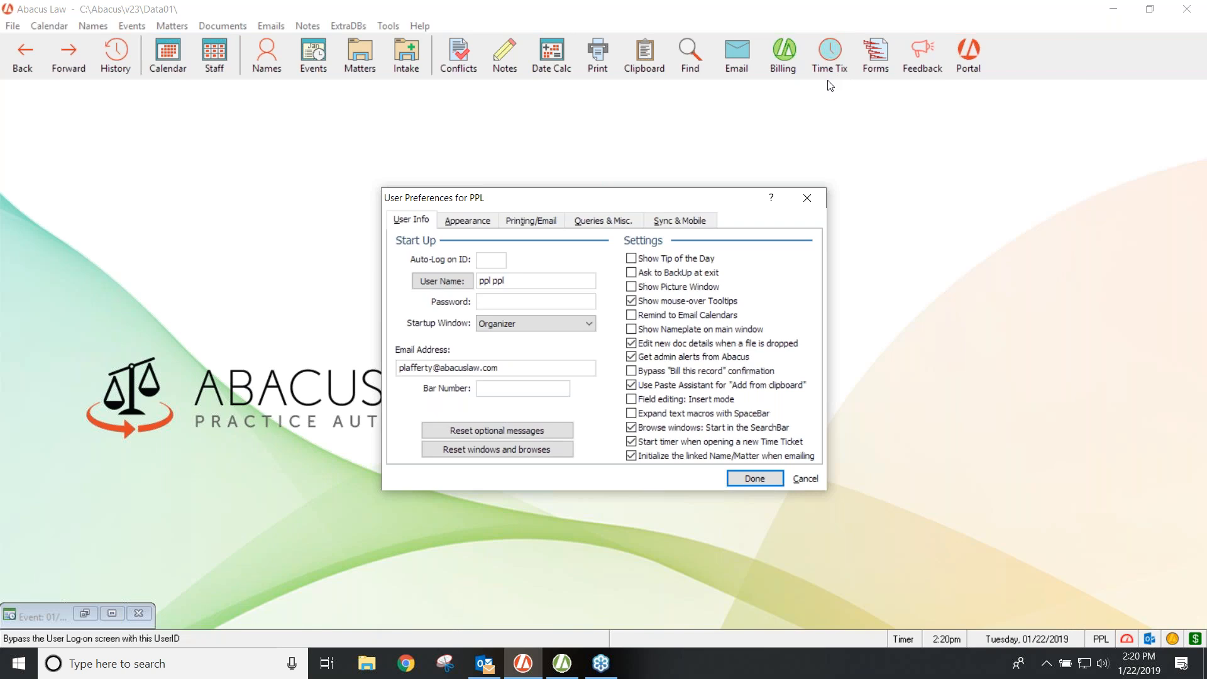
pyautogui.click(748, 479)
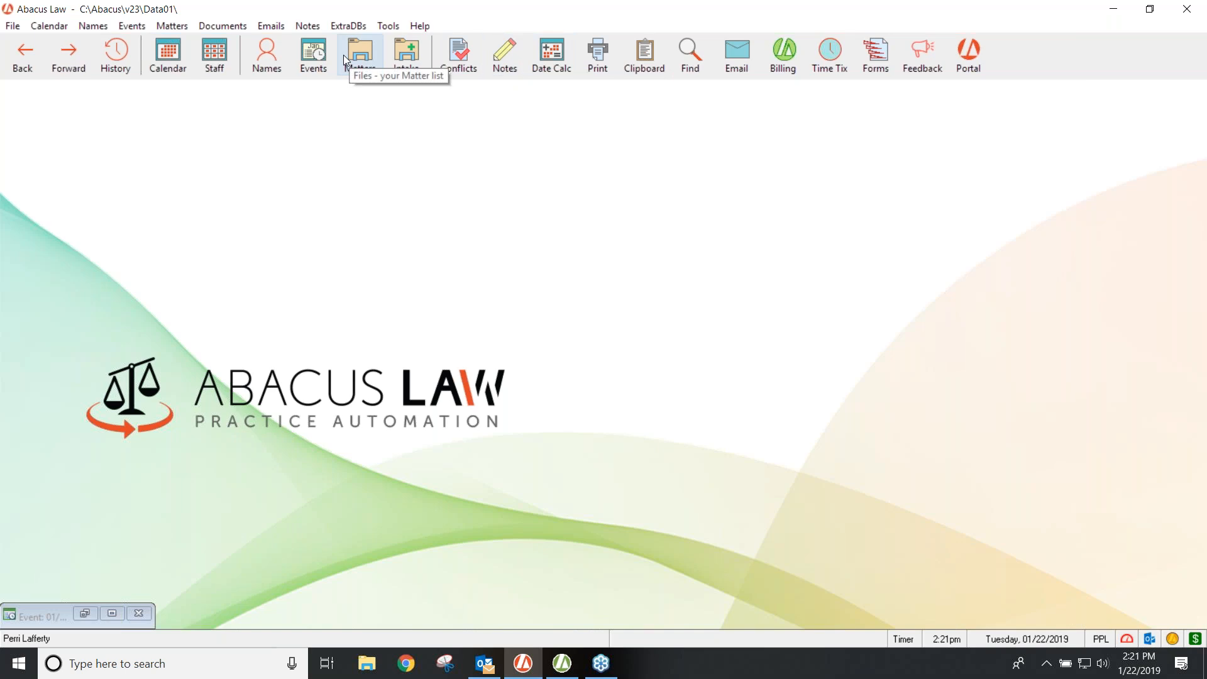
# Start a new note outside any matter and link it to the PBC Schoolboard matter.
pyautogui.click(172, 28)
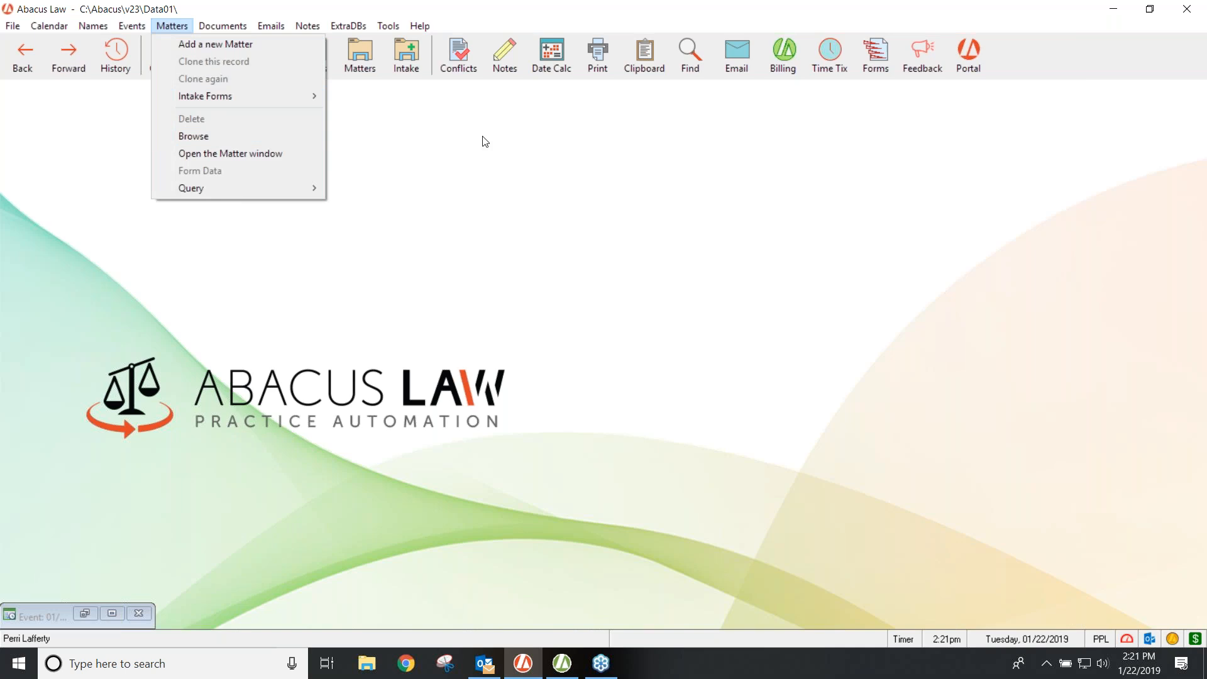
pyautogui.click(504, 60)
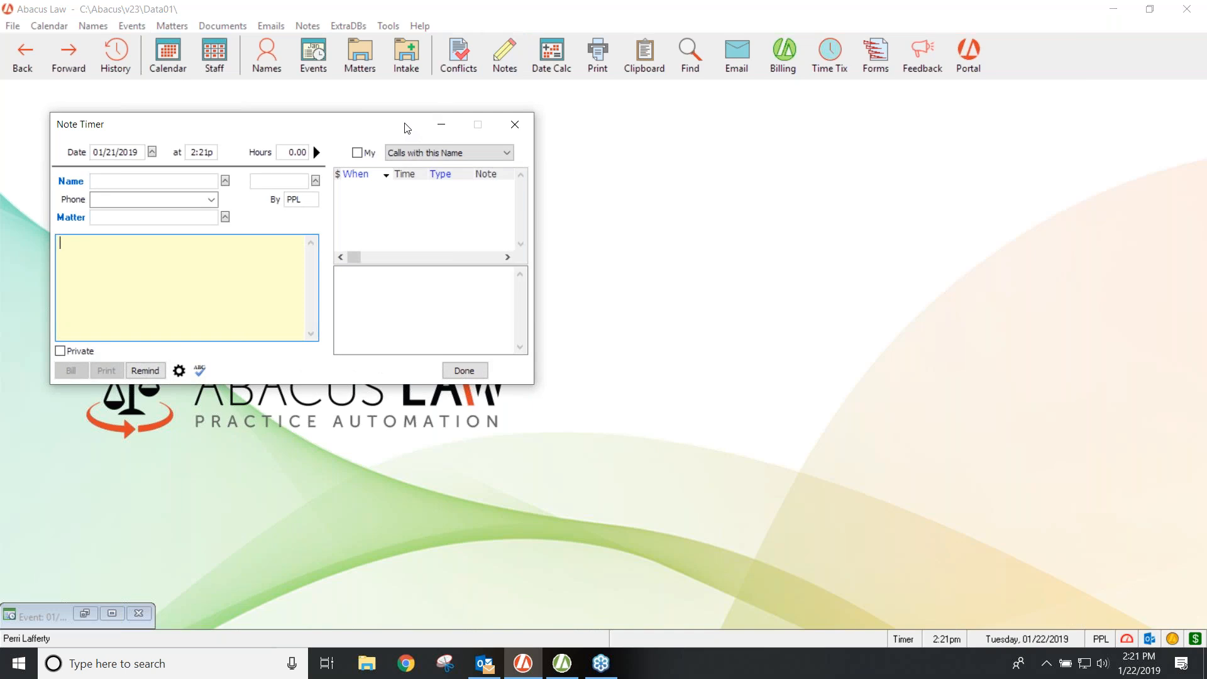
pyautogui.click(225, 218)
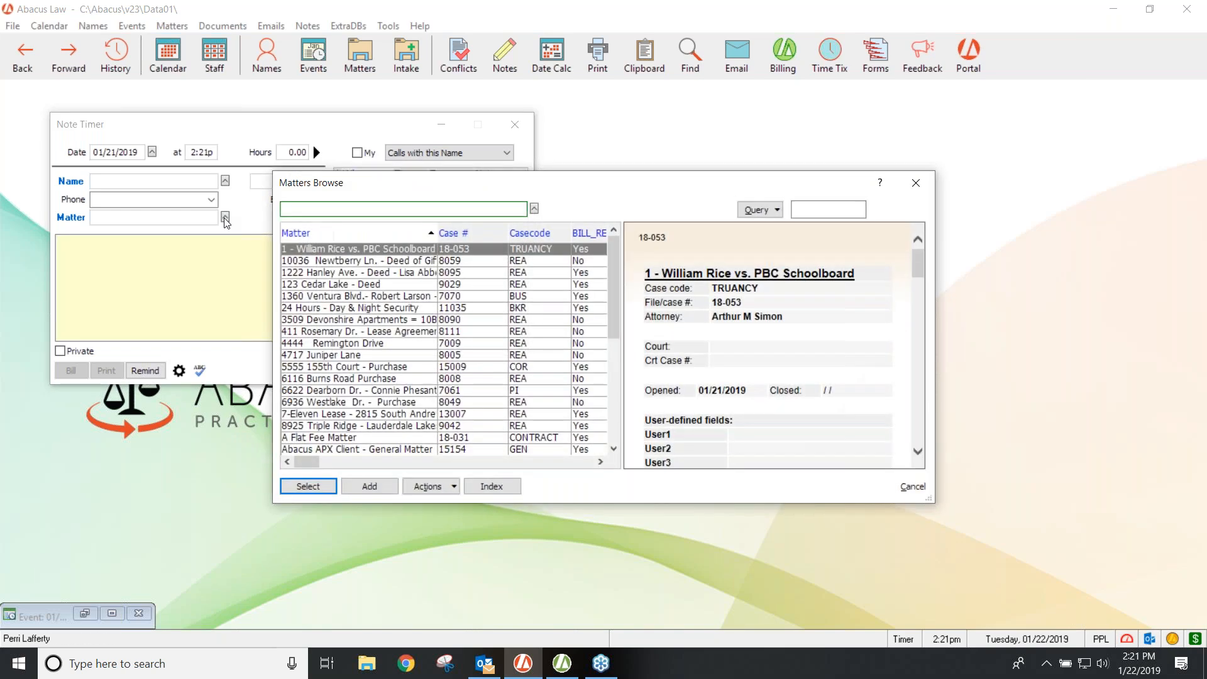
pyautogui.doubleClick(321, 249)
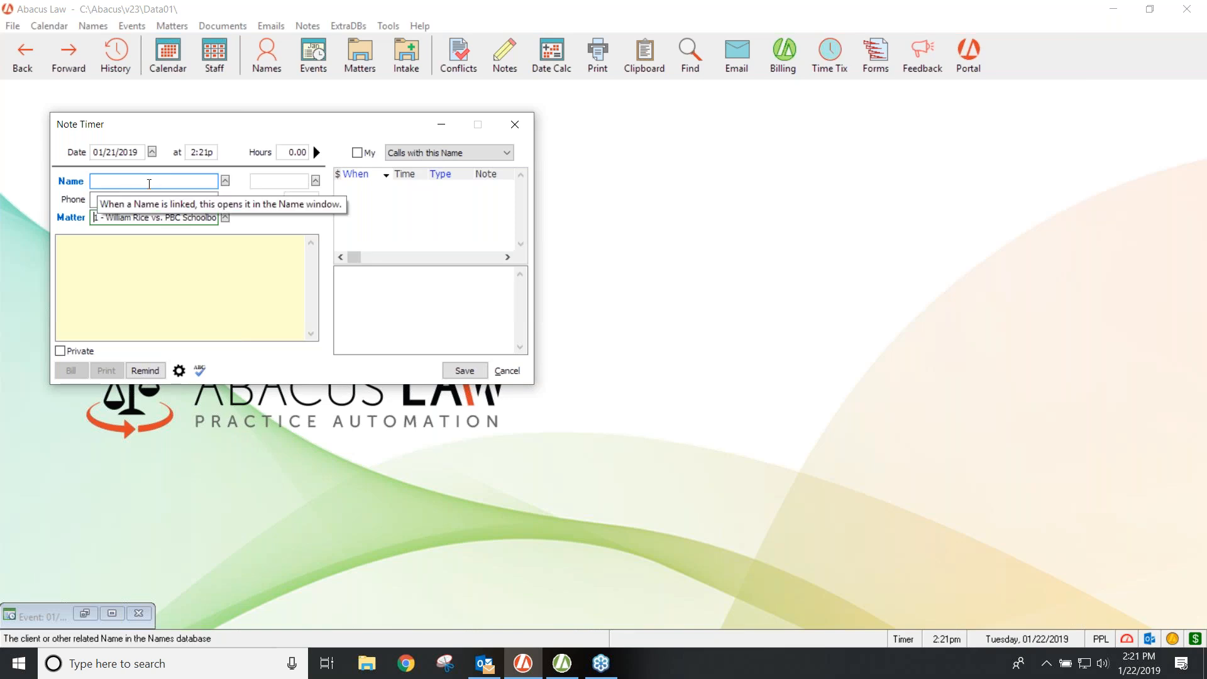
# Search the names list for the matter's client, link that client to the note, and close the note.
pyautogui.click(225, 182)
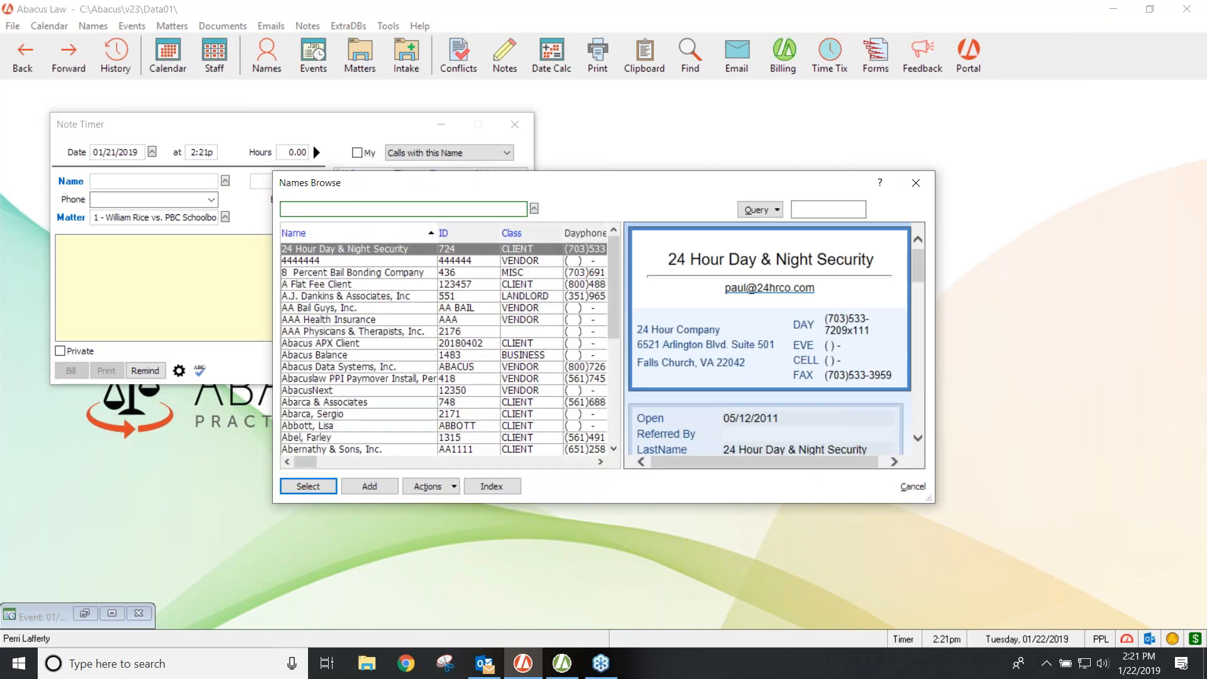
pyautogui.write('william')
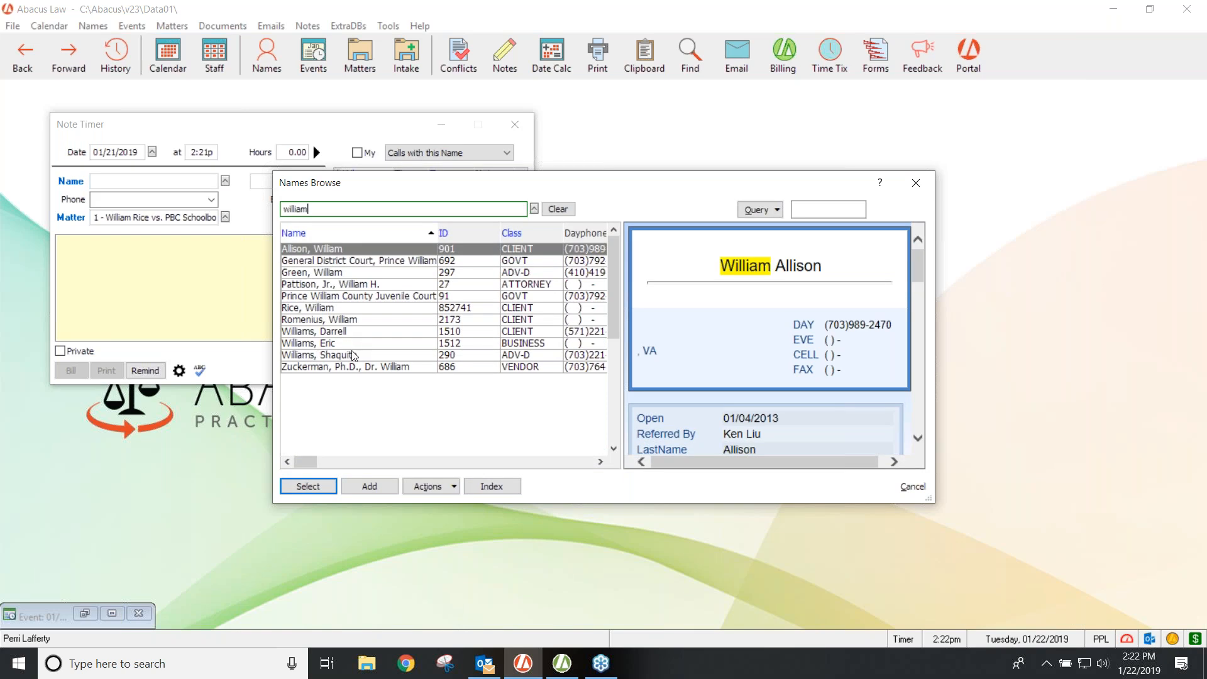
pyautogui.doubleClick(323, 309)
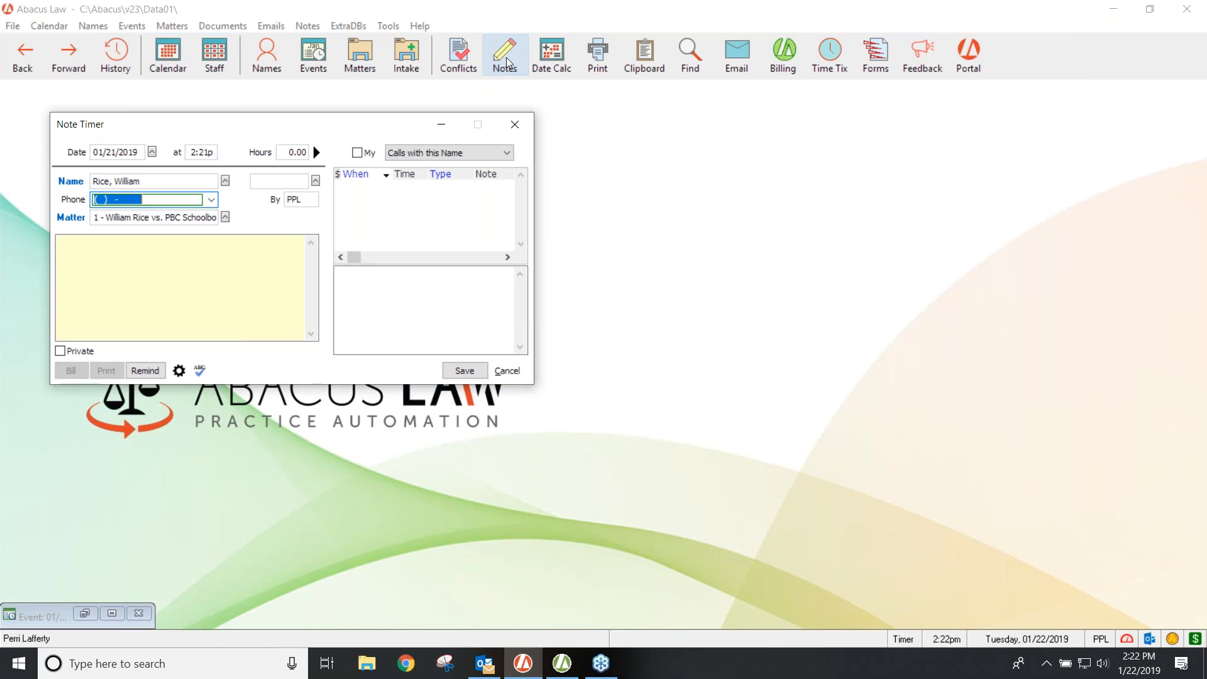
pyautogui.click(515, 123)
pyautogui.click(220, 289)
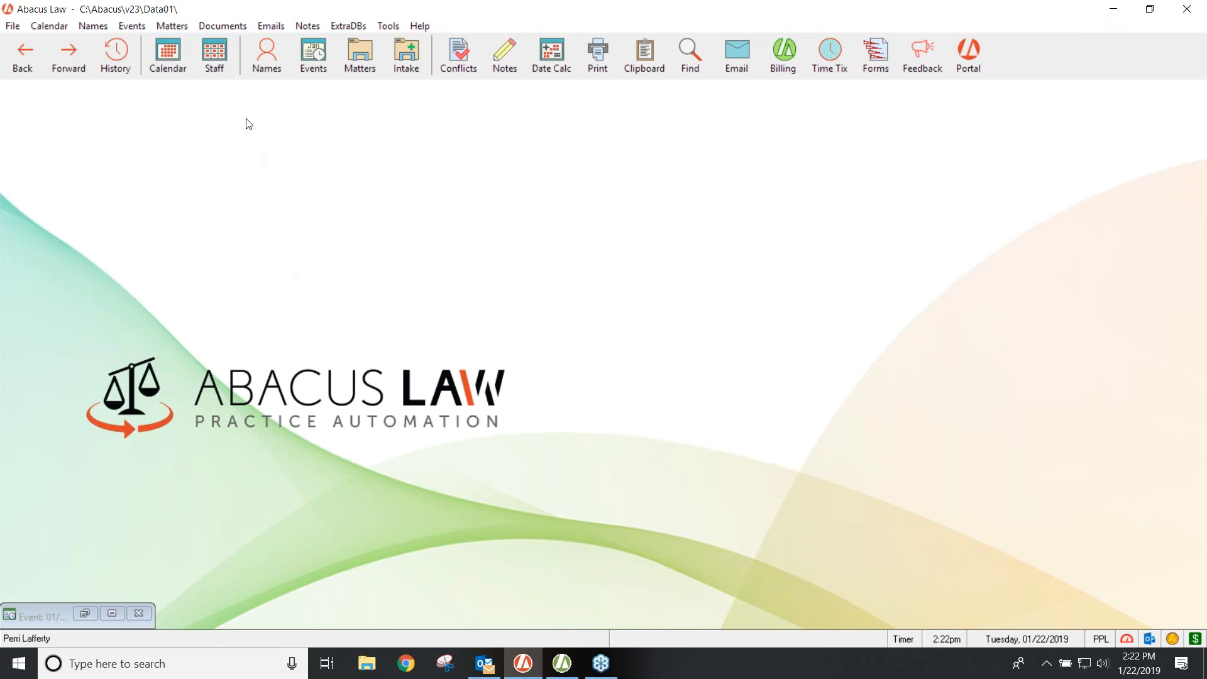
# Open the PBC Schoolboard matter from the matters list, show its accounting options, and close the matter.
pyautogui.click(179, 27)
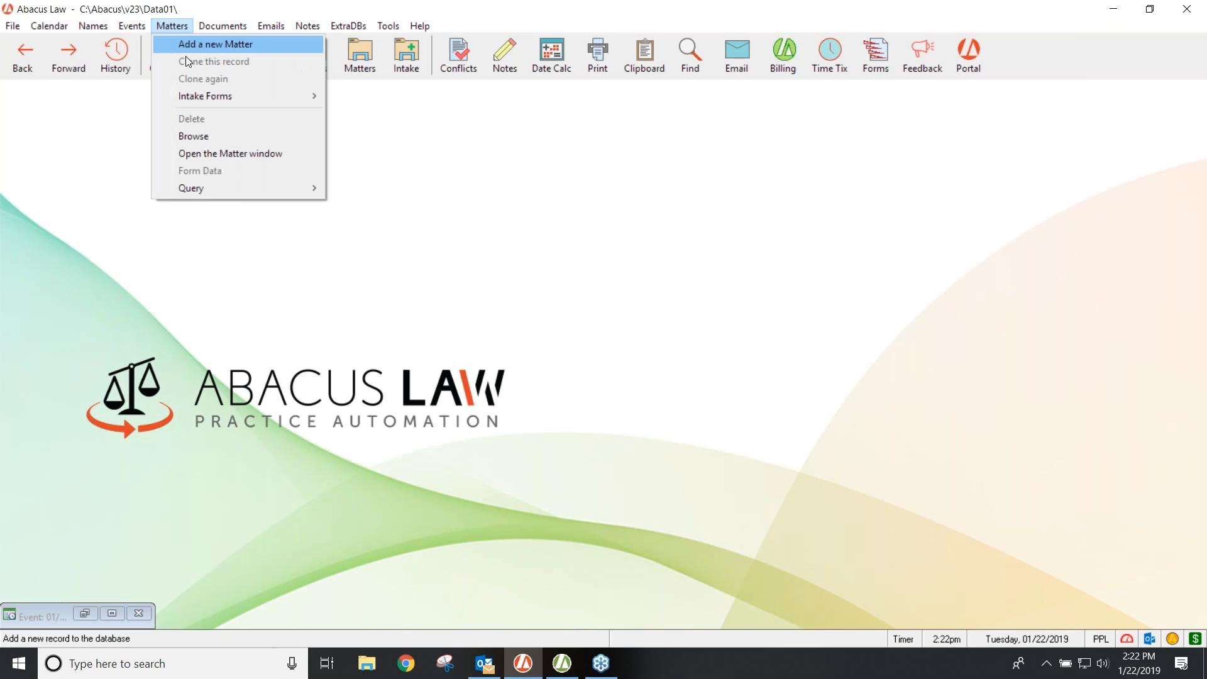
pyautogui.click(203, 138)
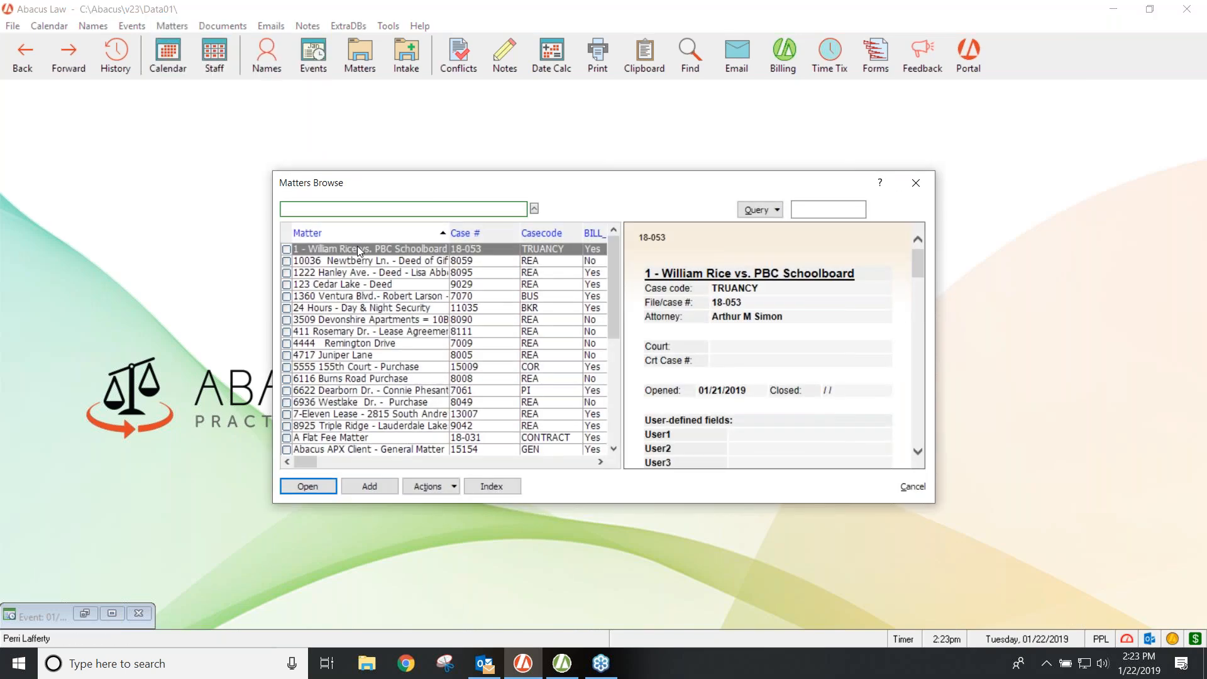
pyautogui.press('Return')
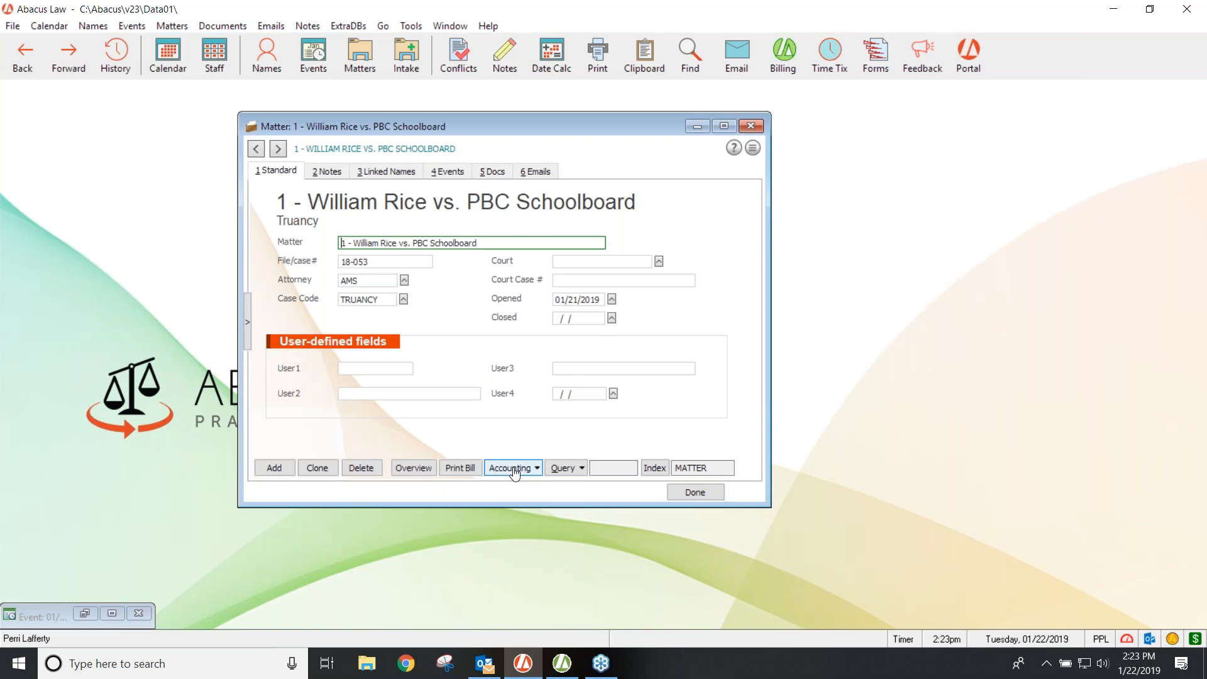
pyautogui.click(537, 470)
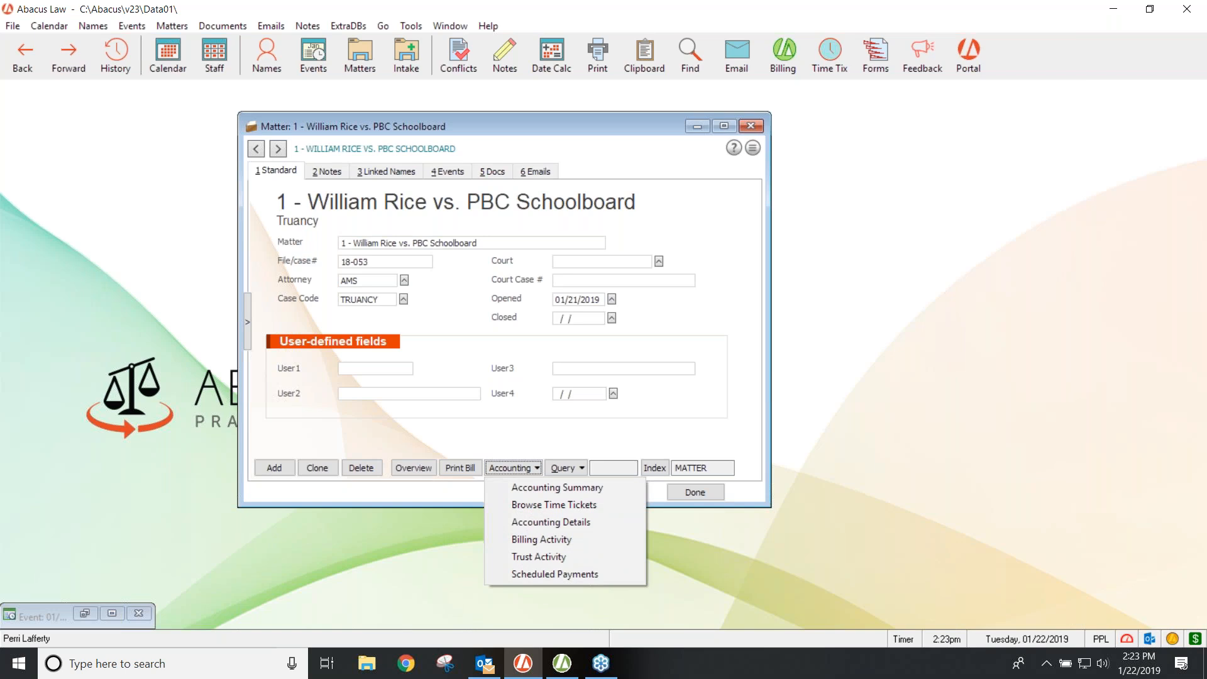
pyautogui.click(752, 126)
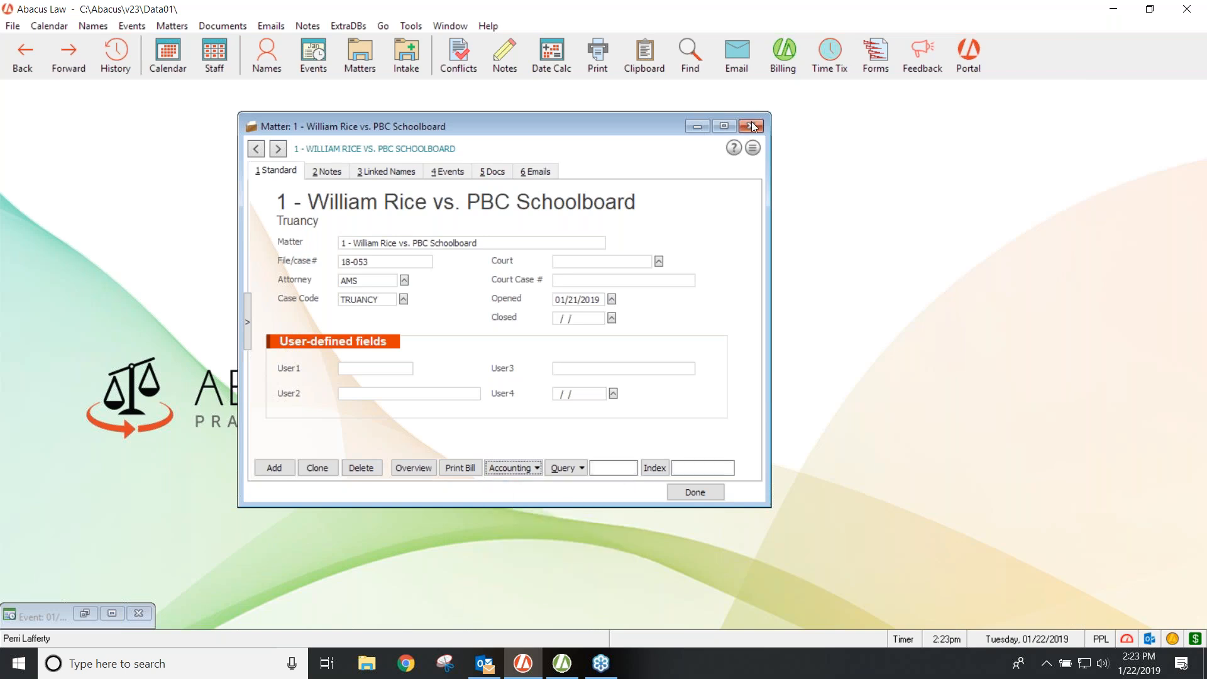
pyautogui.click(752, 126)
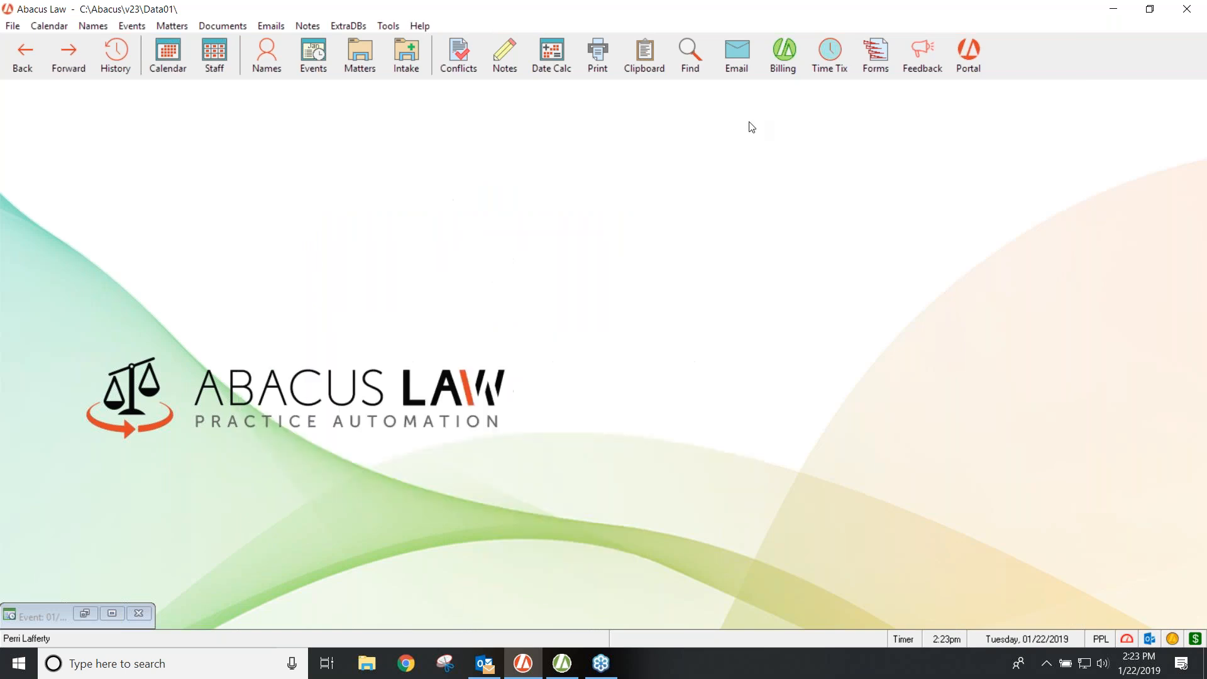
# Open the 123 Cedar Lake - Deed matter and review its accounting summary, closing the summary when done.
pyautogui.click(180, 26)
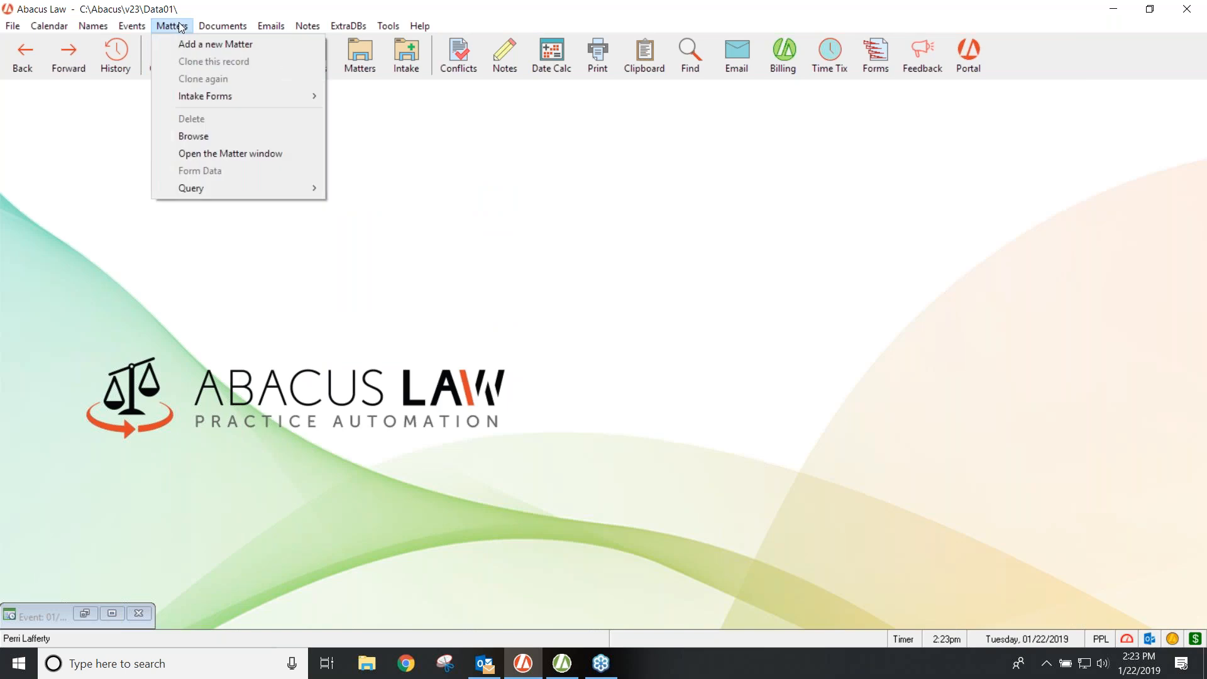
pyautogui.click(193, 136)
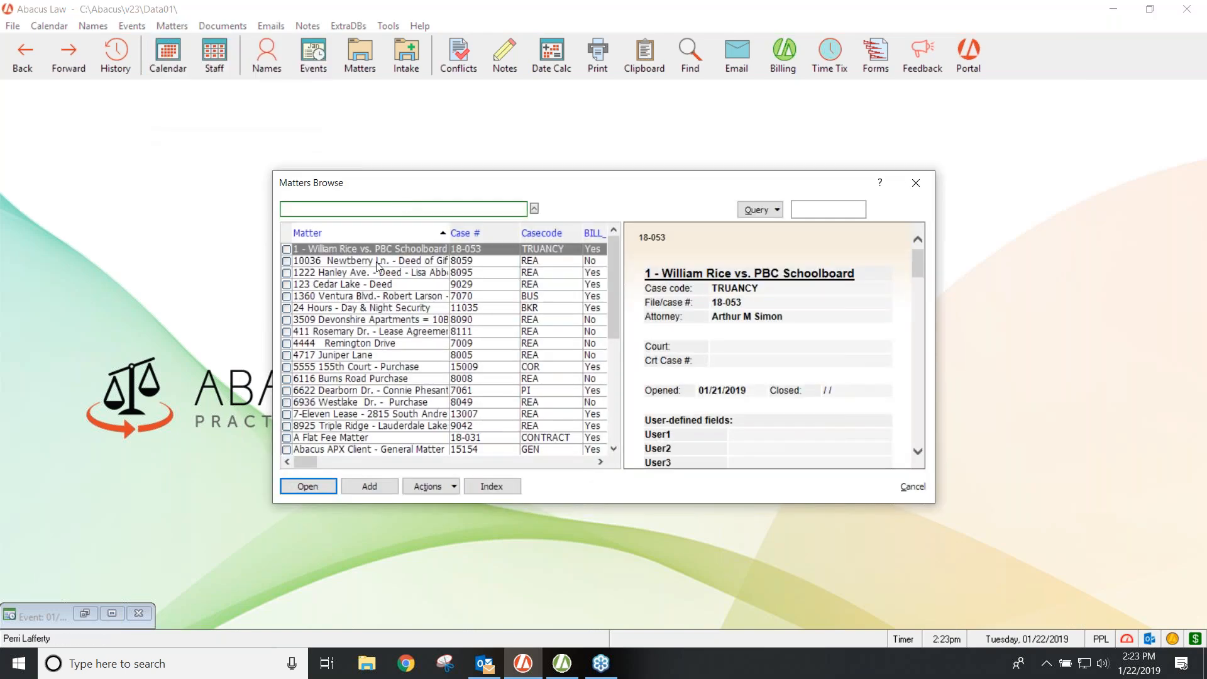
pyautogui.doubleClick(347, 284)
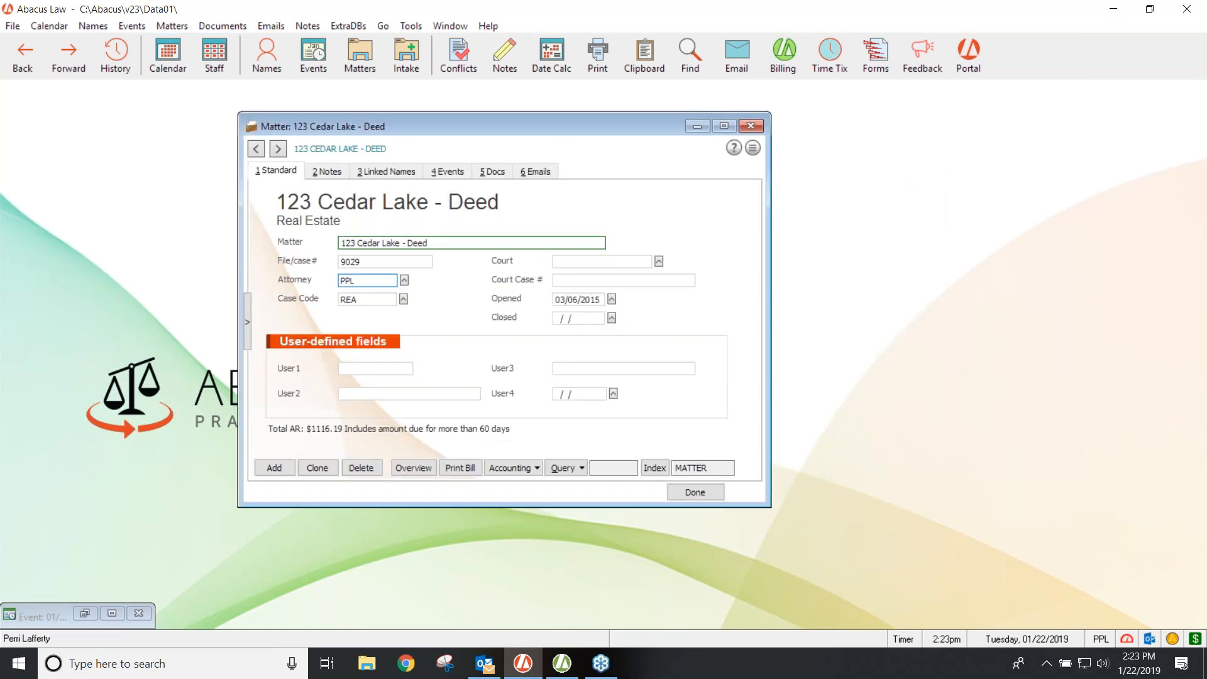
pyautogui.click(534, 468)
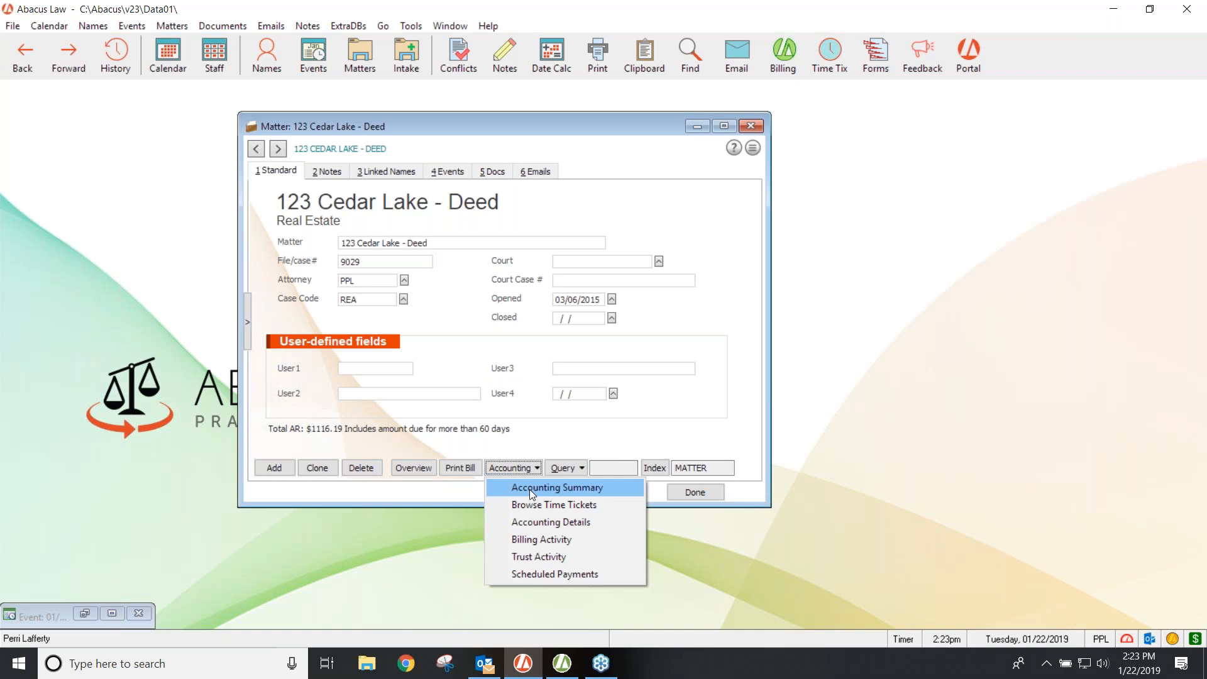
pyautogui.click(529, 489)
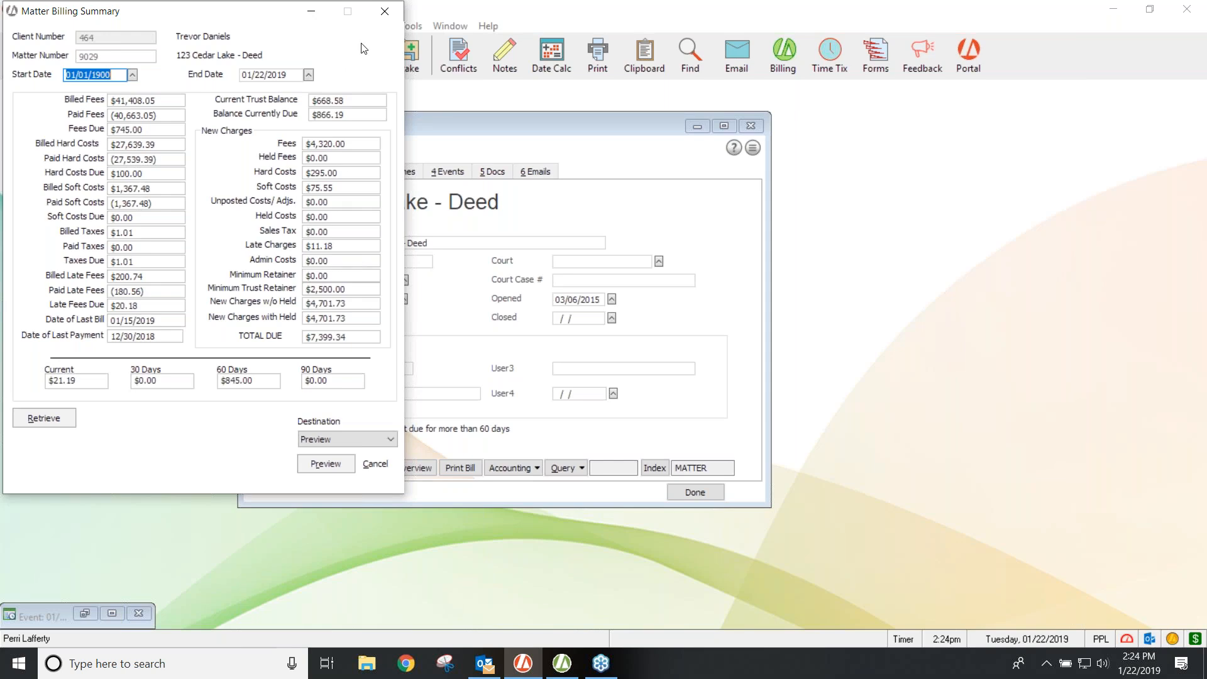
pyautogui.click(385, 11)
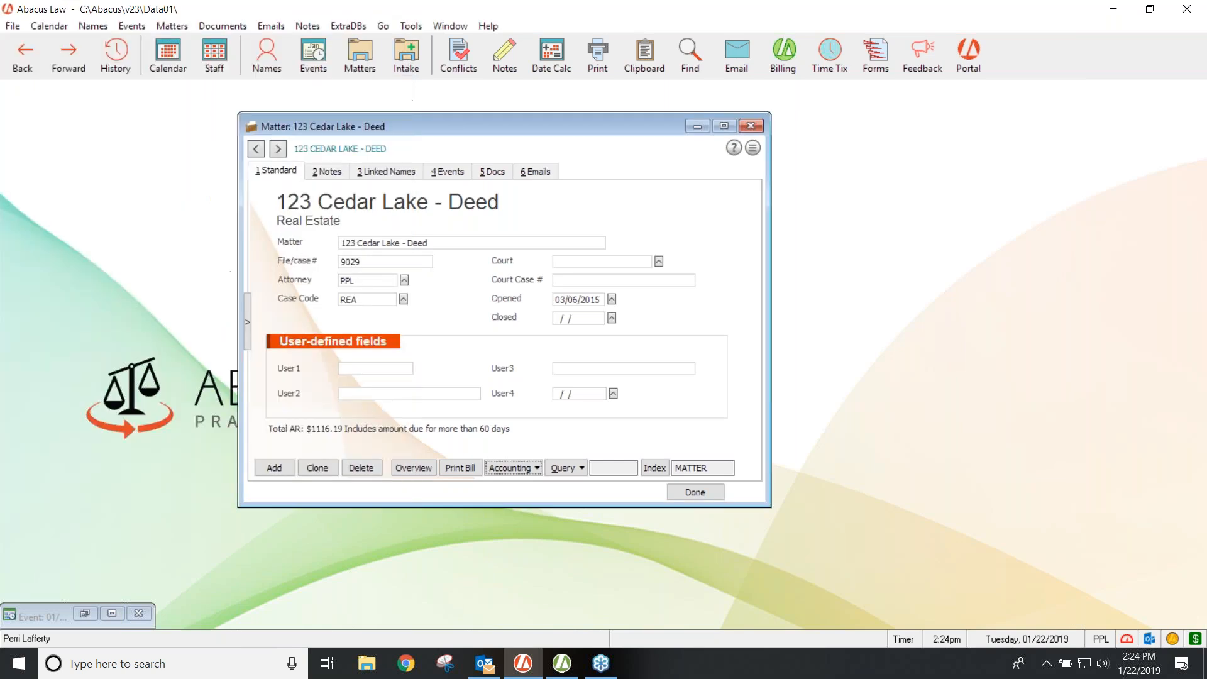
# Browse the time tickets of the 123 Cedar Lake - Deed matter and close the list.
pyautogui.click(521, 472)
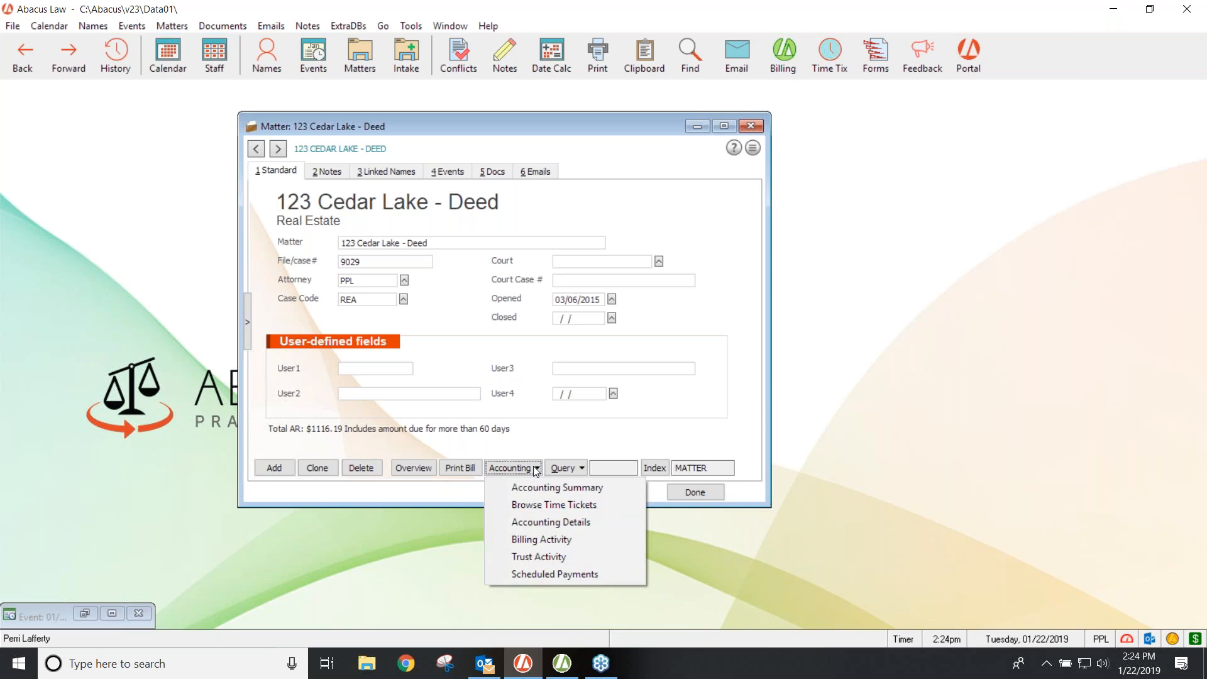
pyautogui.click(541, 506)
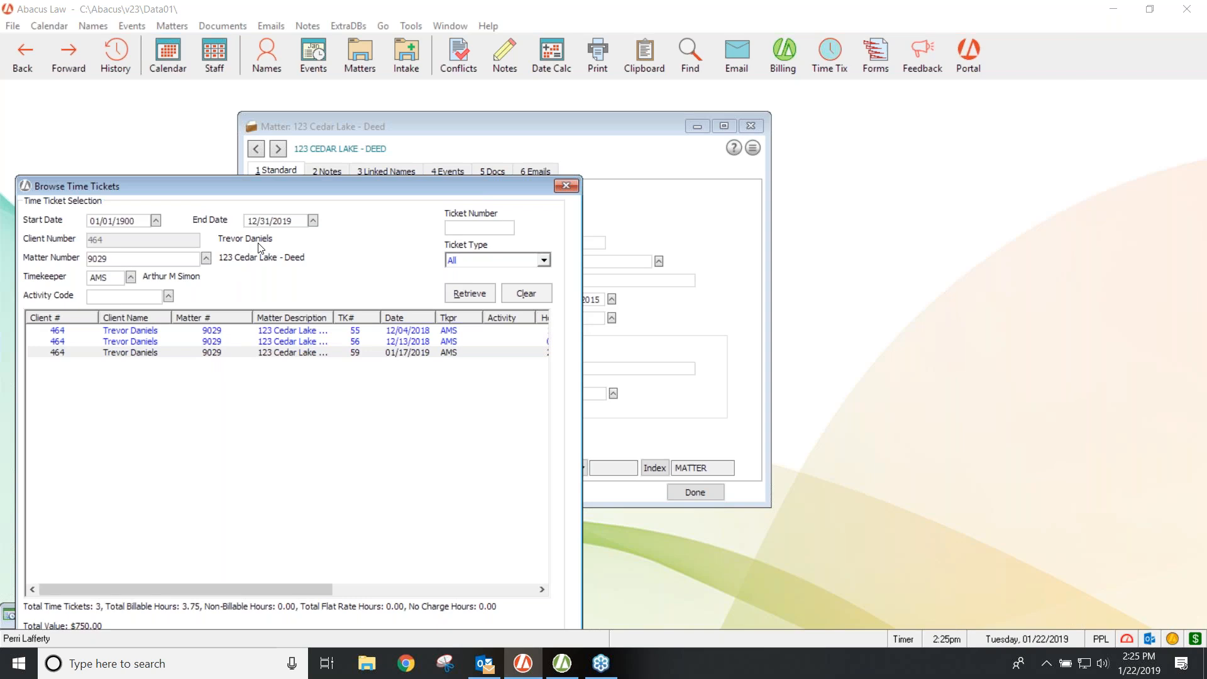
pyautogui.click(566, 186)
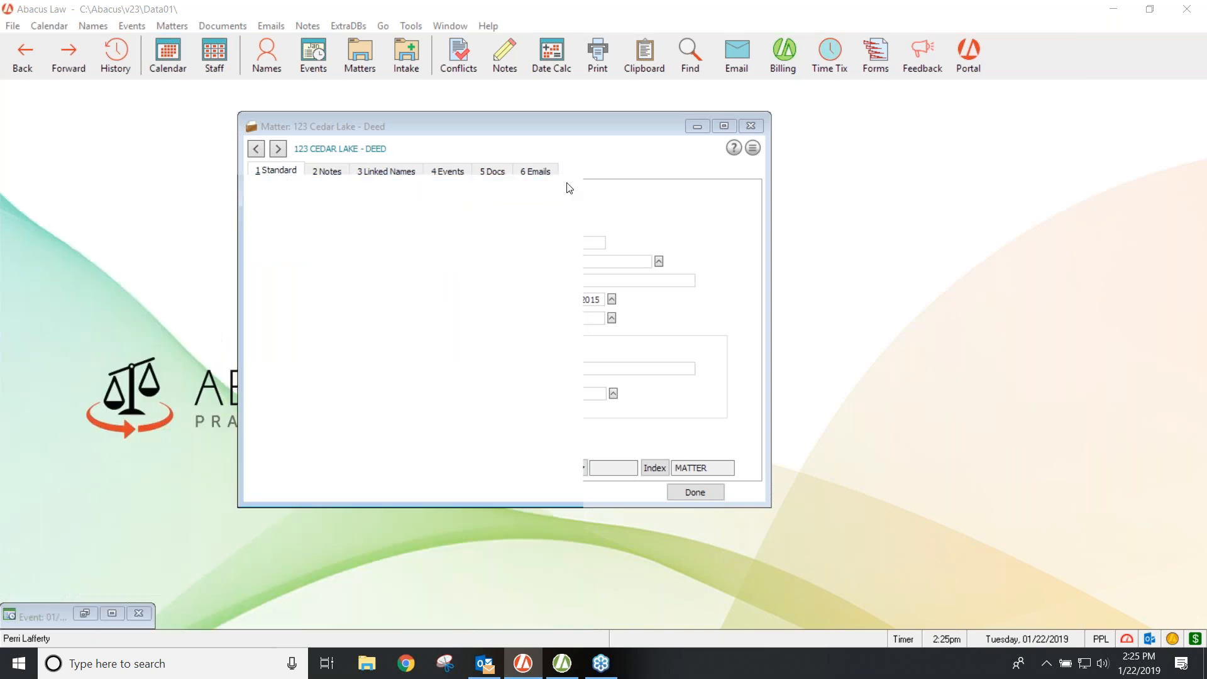
# Review the accounting details of the 123 Cedar Lake - Deed matter, covering general, billing, rates, address and fee sharing, and return to the matter.
pyautogui.click(536, 468)
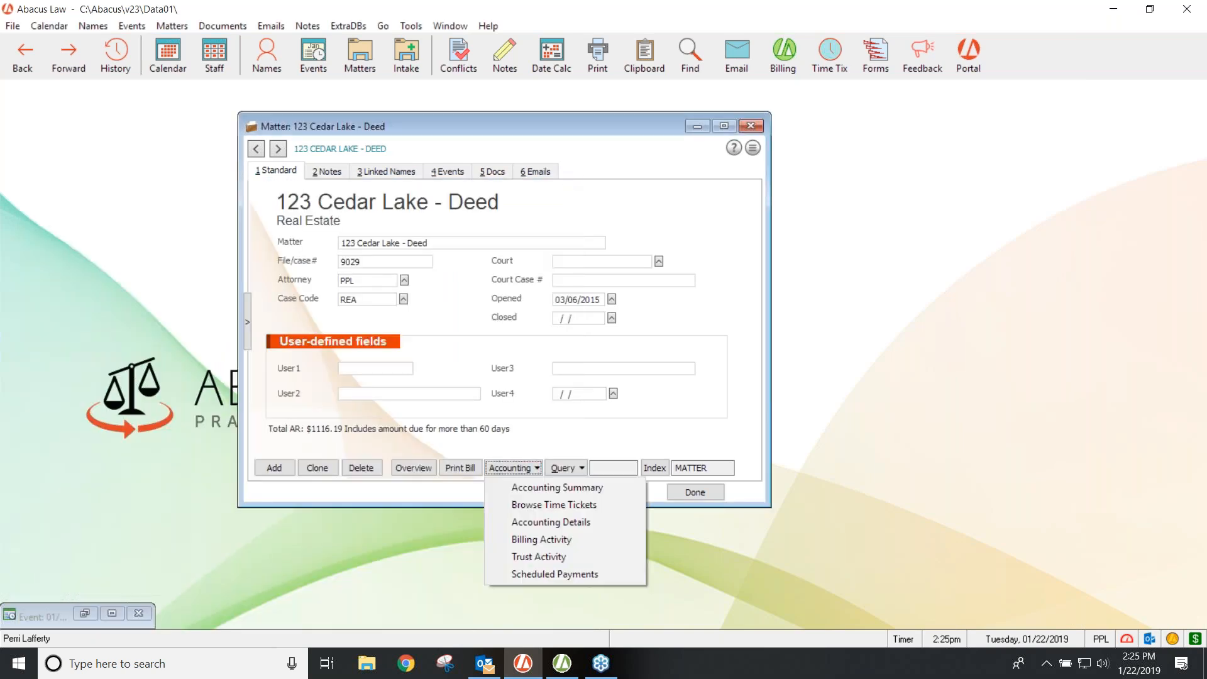
pyautogui.click(533, 521)
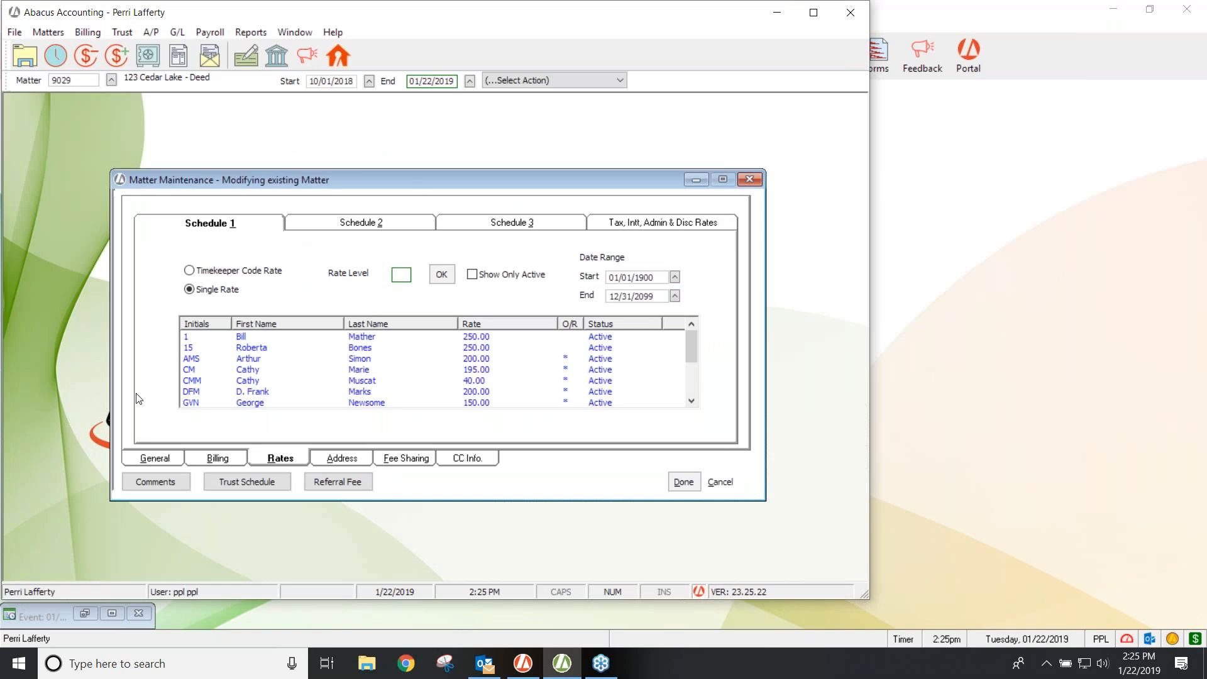
pyautogui.click(150, 459)
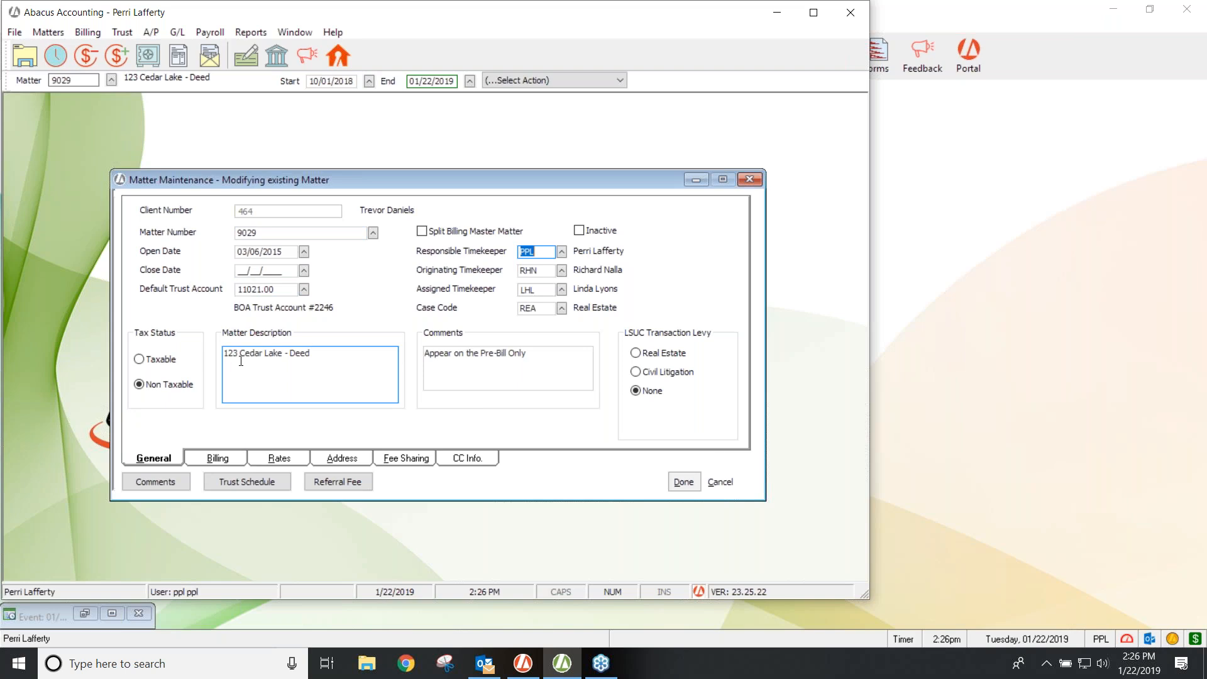
pyautogui.click(230, 460)
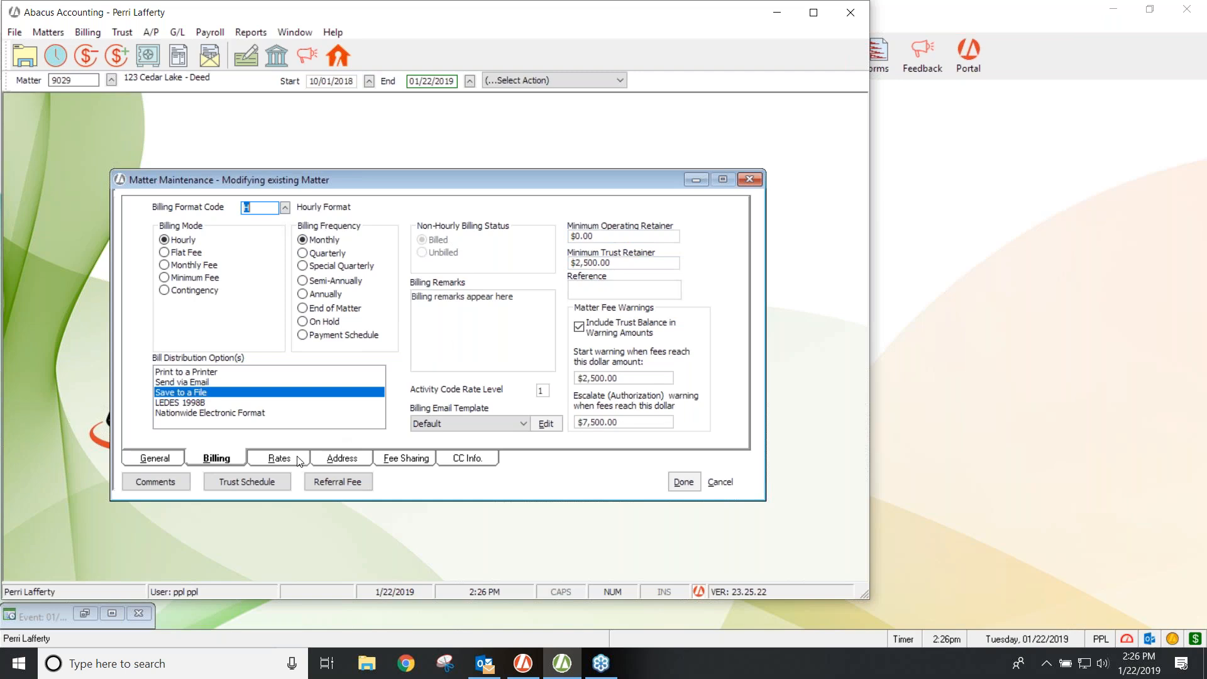
pyautogui.click(281, 458)
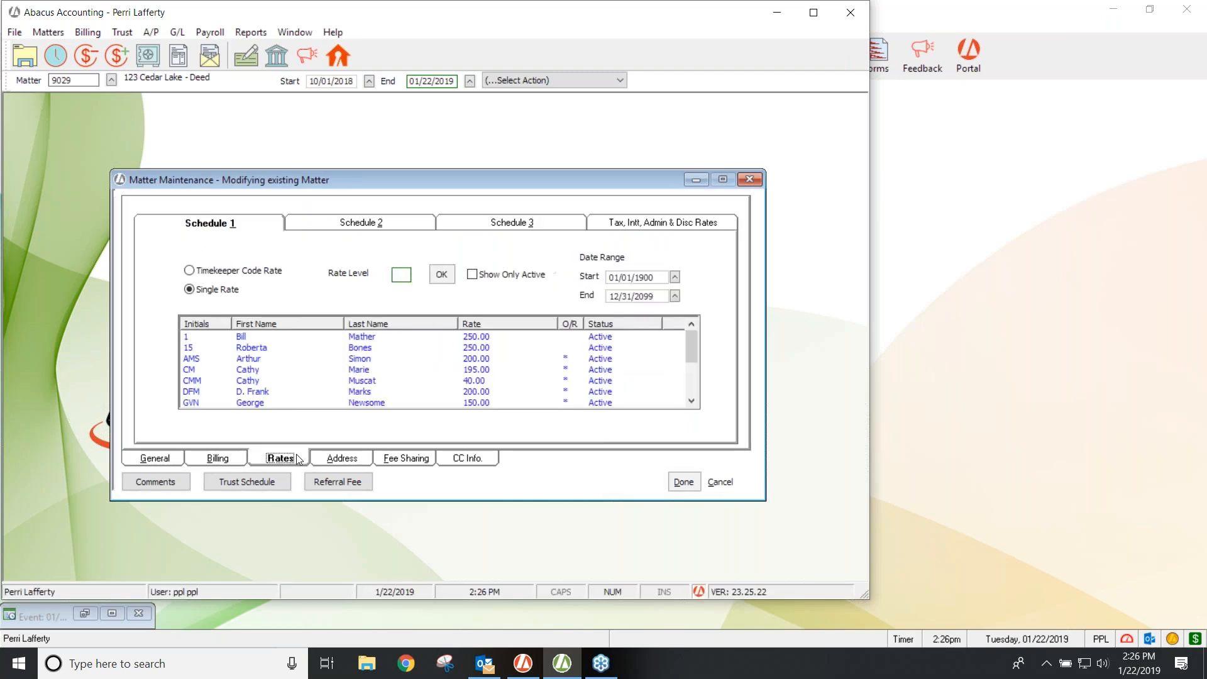
pyautogui.click(339, 459)
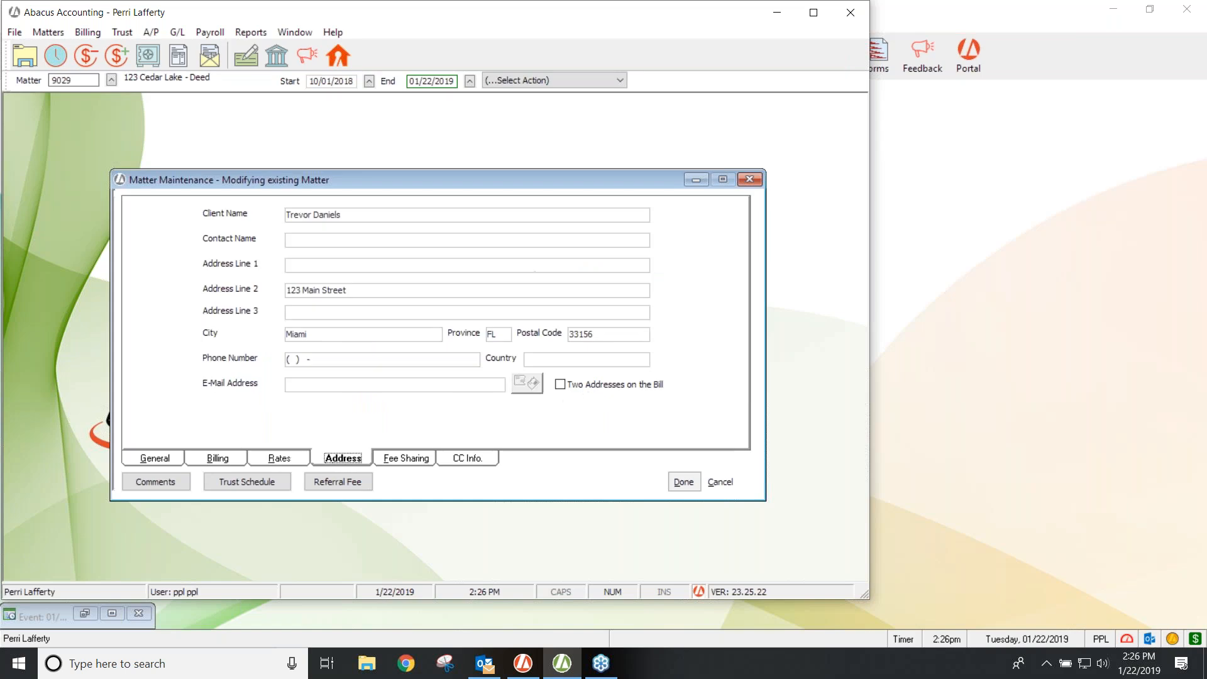
pyautogui.click(410, 455)
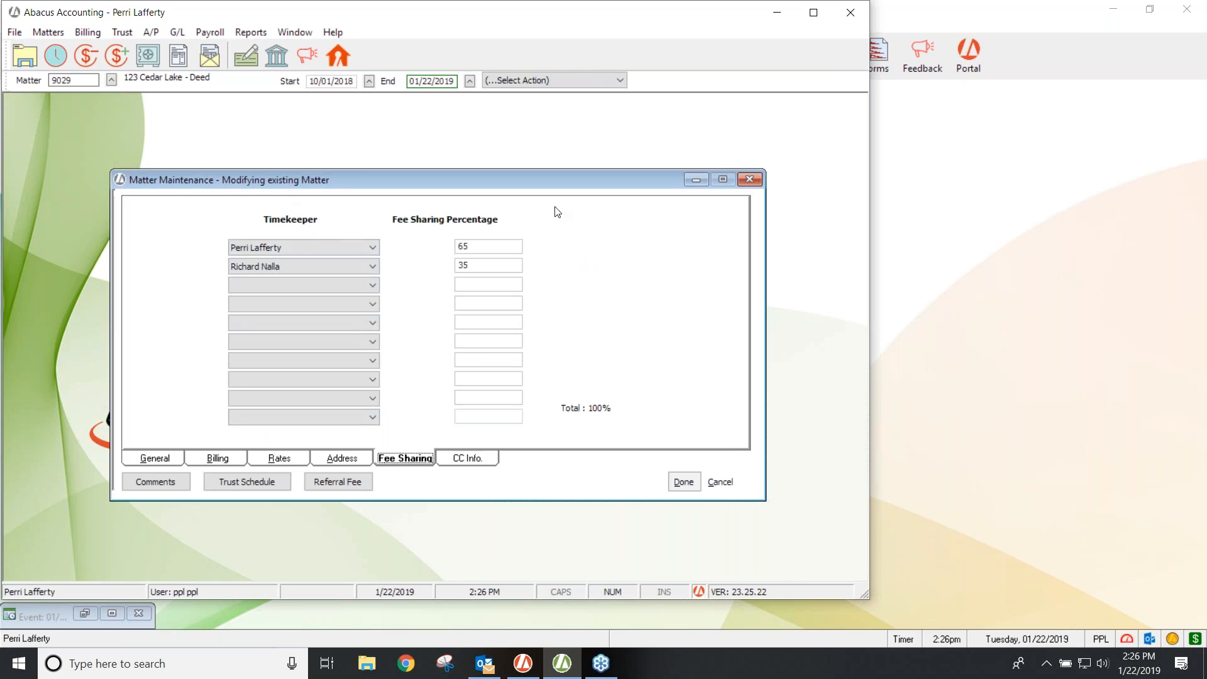
pyautogui.click(750, 179)
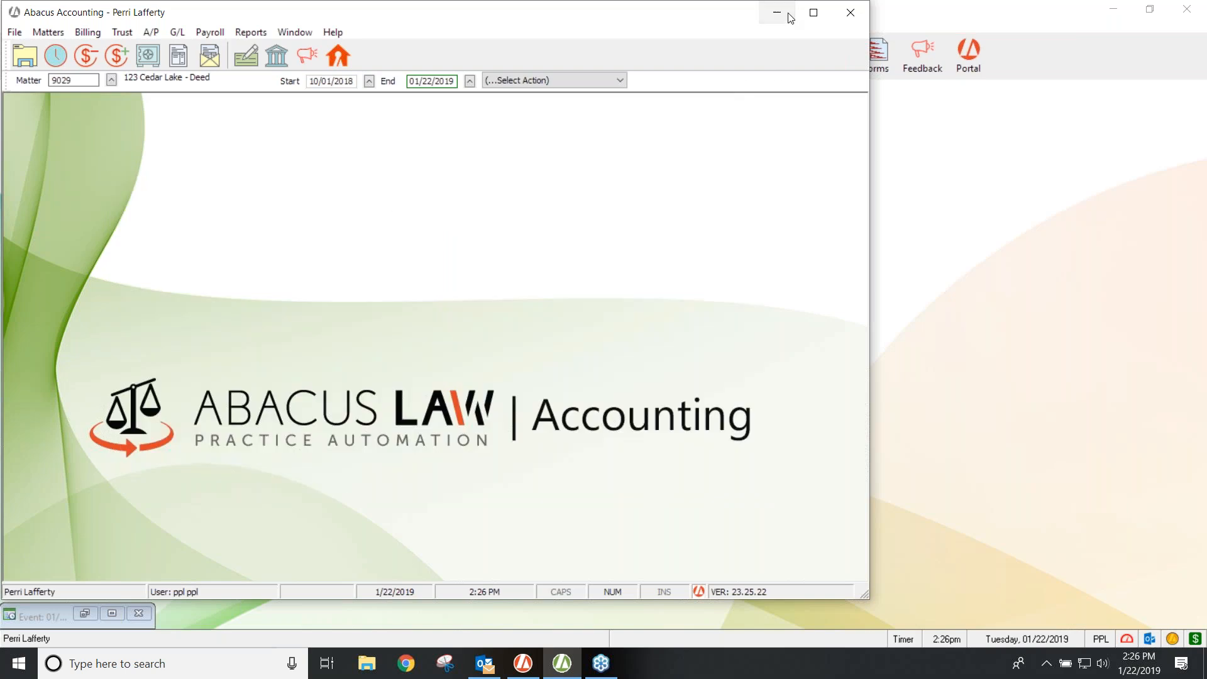
pyautogui.click(777, 12)
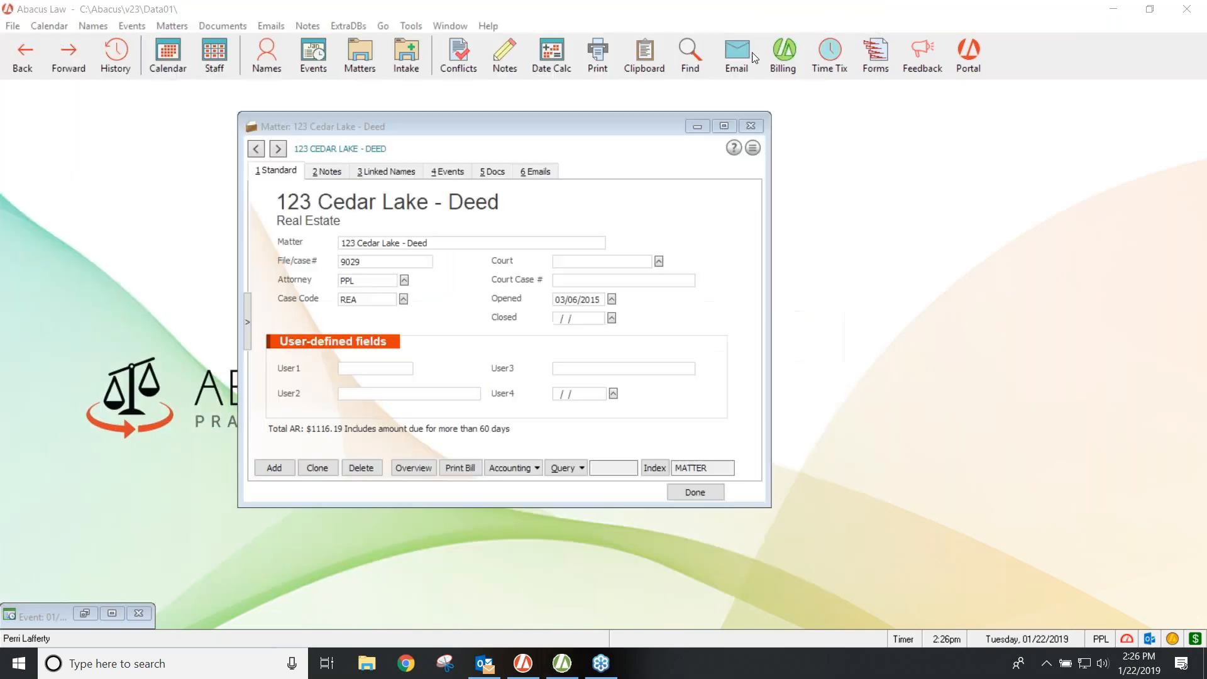
# Review the matter's billing activity, close it, and return to the matter record in Abacus Law.
pyautogui.click(533, 469)
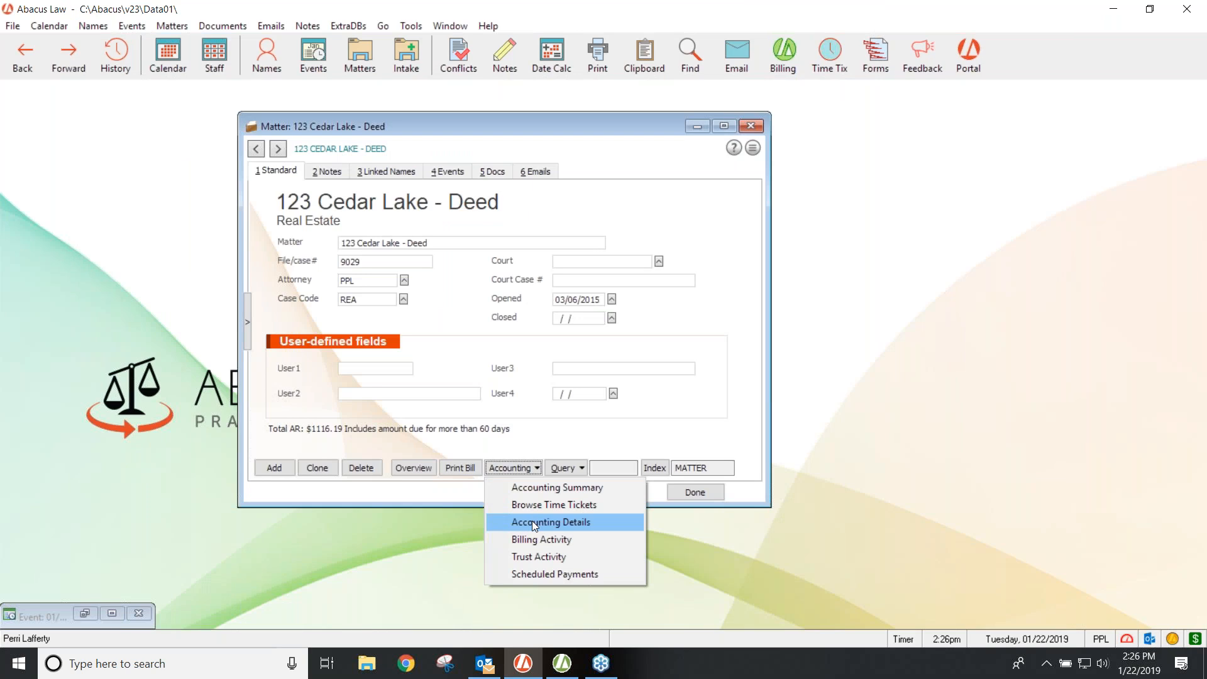
pyautogui.click(529, 541)
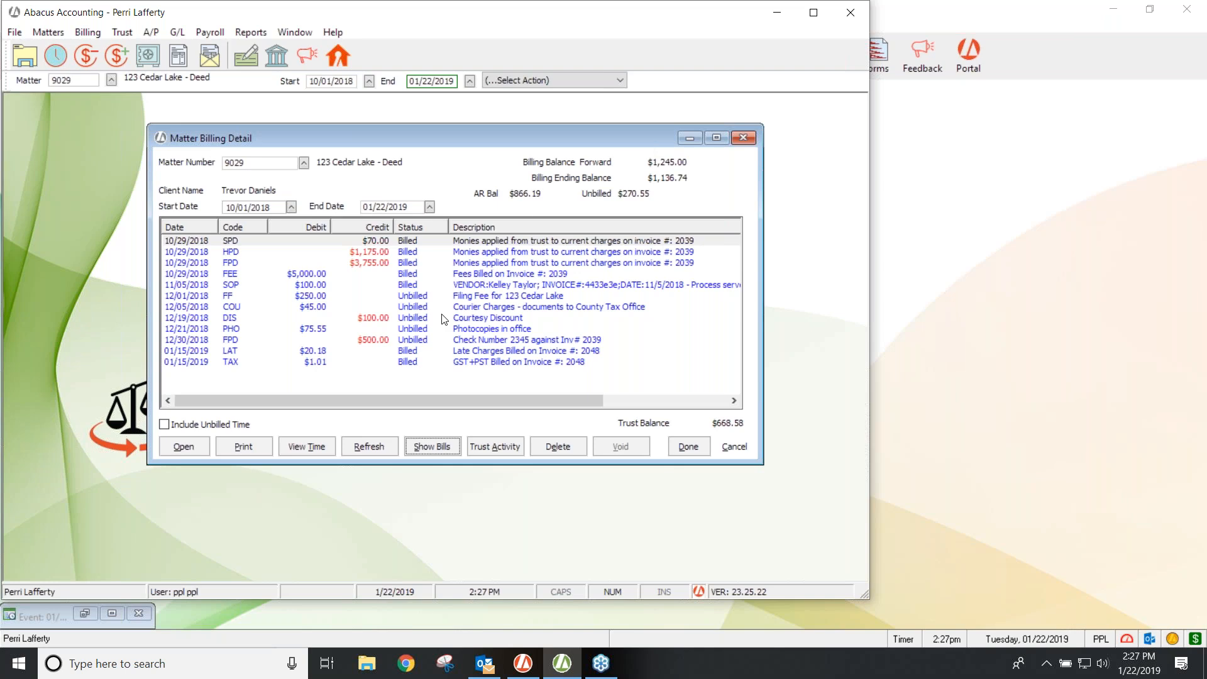
pyautogui.click(744, 137)
pyautogui.click(776, 19)
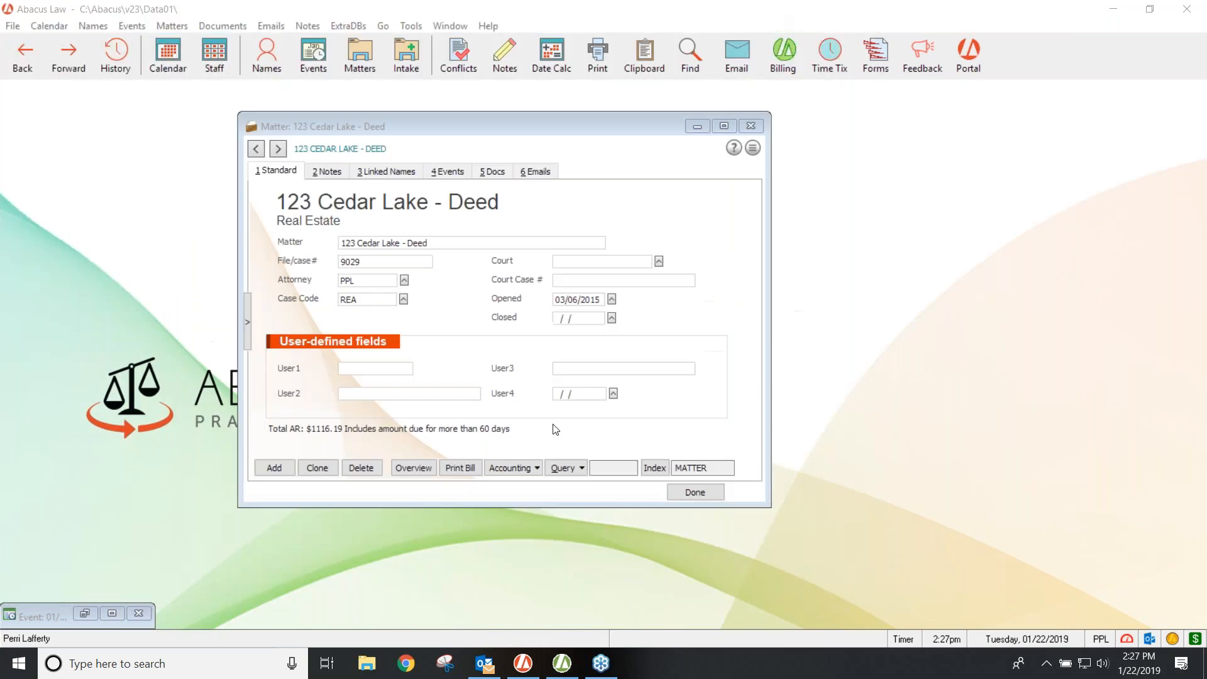
# Open the matter's trust activity and try to refresh it with a start date of 01/01/900.
pyautogui.click(537, 469)
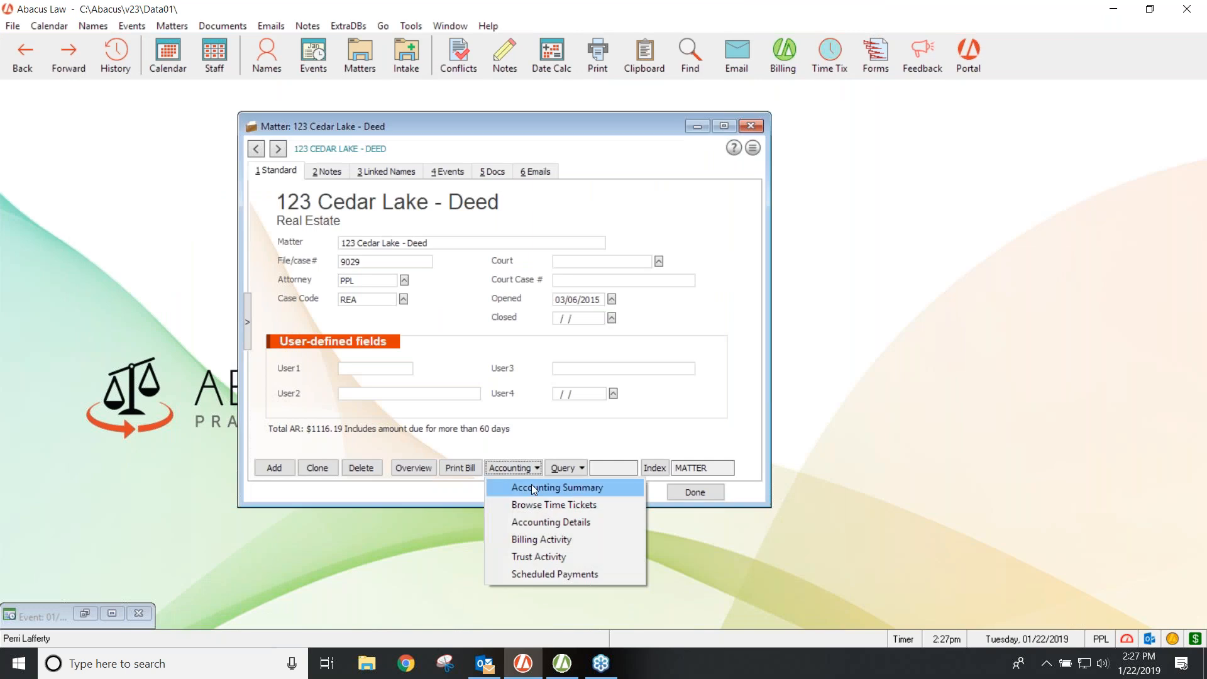
pyautogui.click(539, 556)
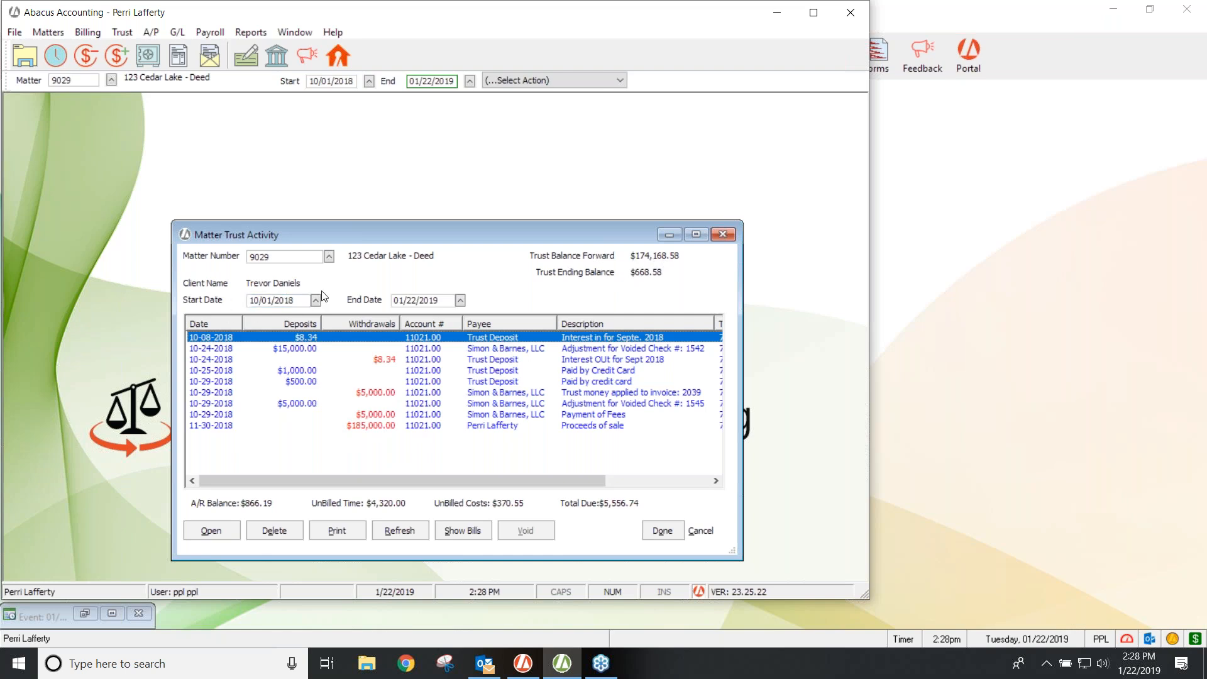
pyautogui.click(281, 299)
pyautogui.click(293, 300)
pyautogui.press('BackSpace')
pyautogui.write('01/01/900')
pyautogui.press('Return')
pyautogui.click(397, 531)
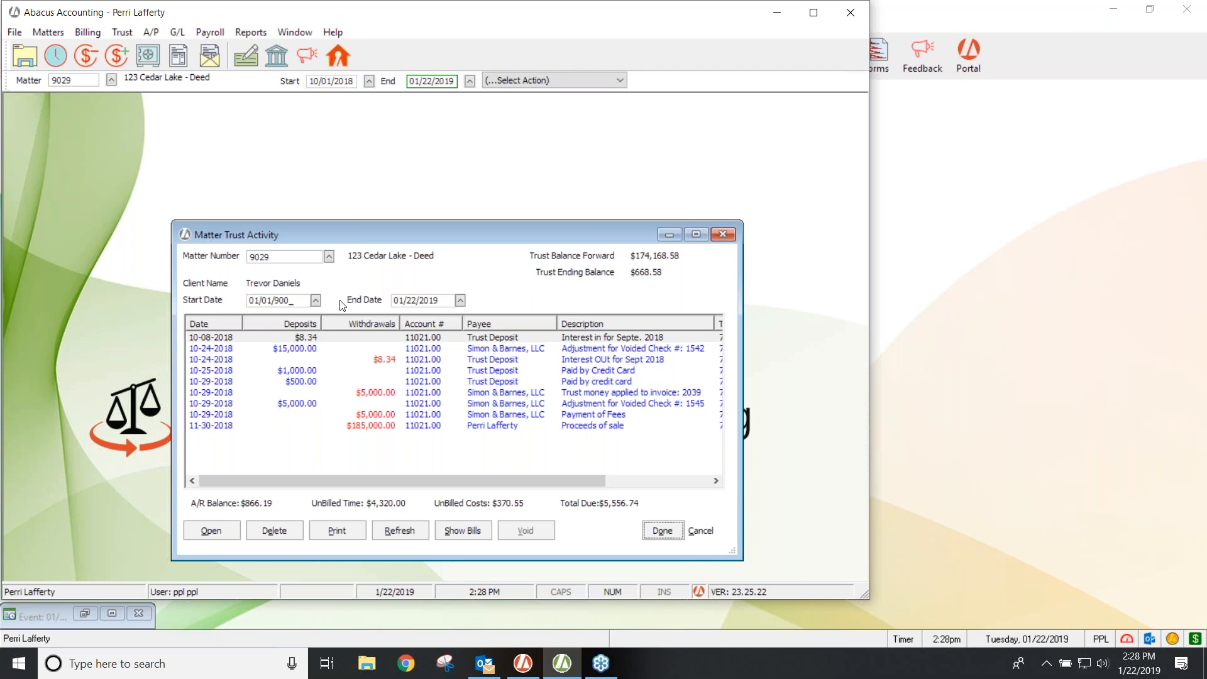
# Set the trust activity start date to 01/01/1900, refresh the transactions, and close the list to return to the matter.
pyautogui.click(305, 299)
pyautogui.doubleClick(296, 298)
pyautogui.press('BackSpace')
pyautogui.write('01/01/1900')
pyautogui.click(403, 531)
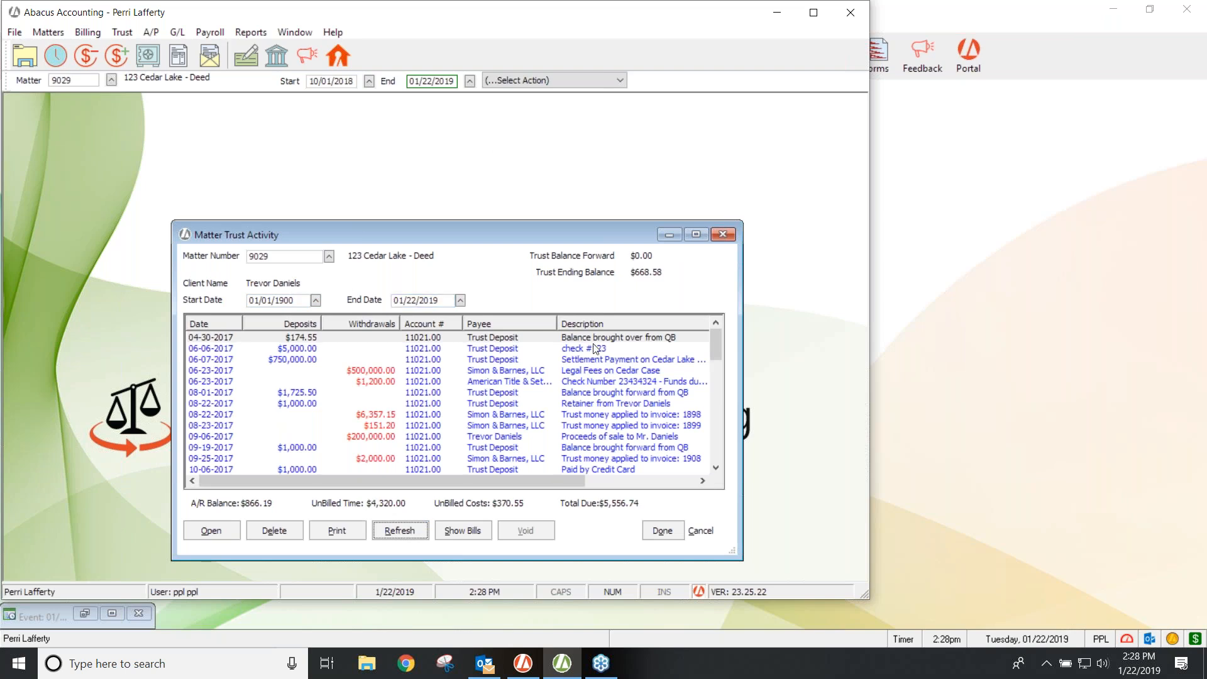
pyautogui.click(723, 235)
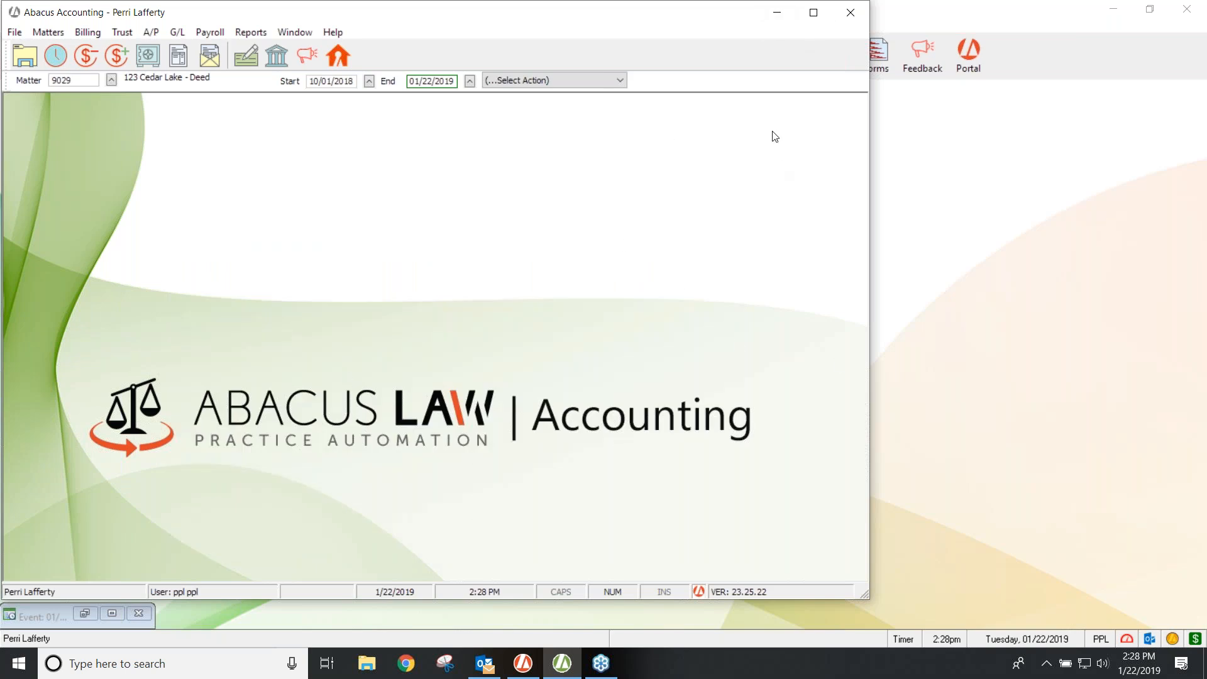
pyautogui.click(778, 13)
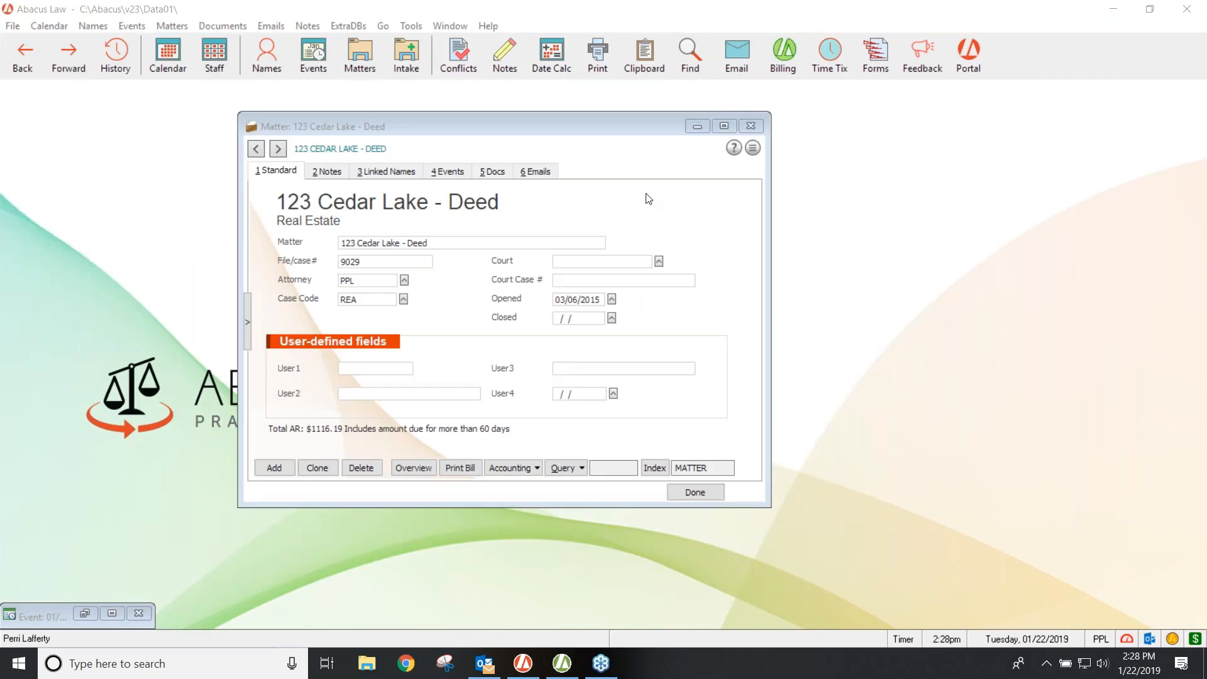
# Show the matter's accounting options to point out Scheduled Payments, and dismiss them without choosing one.
pyautogui.click(537, 468)
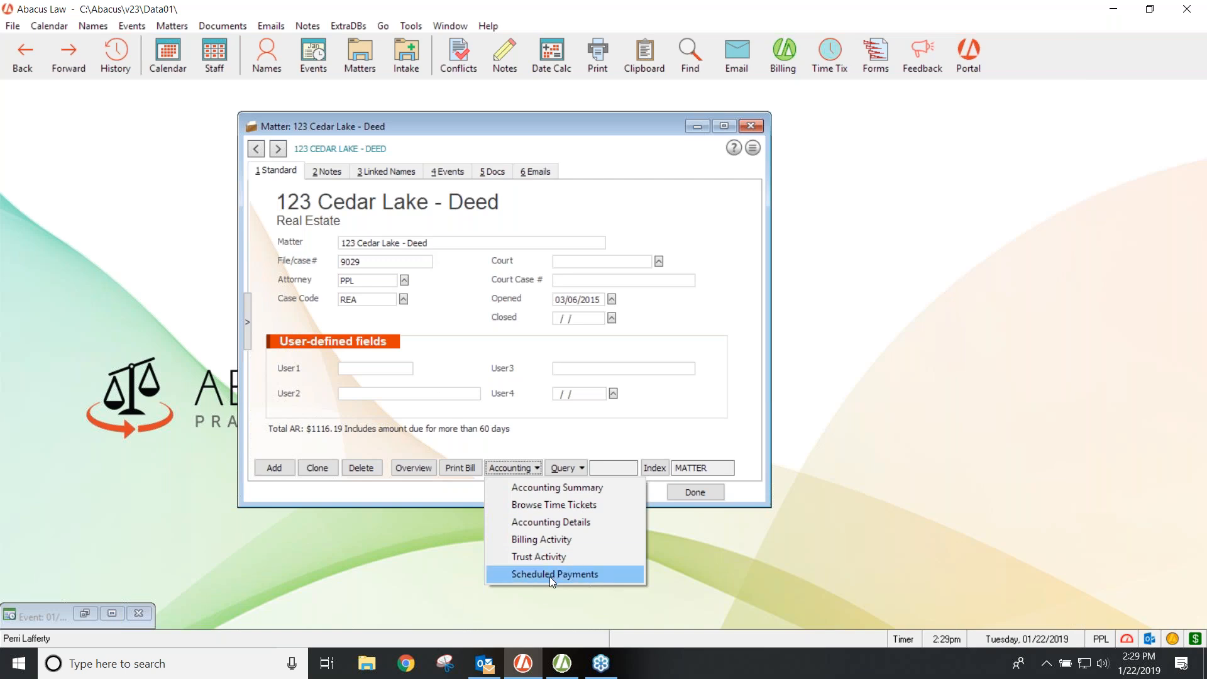
pyautogui.click(713, 314)
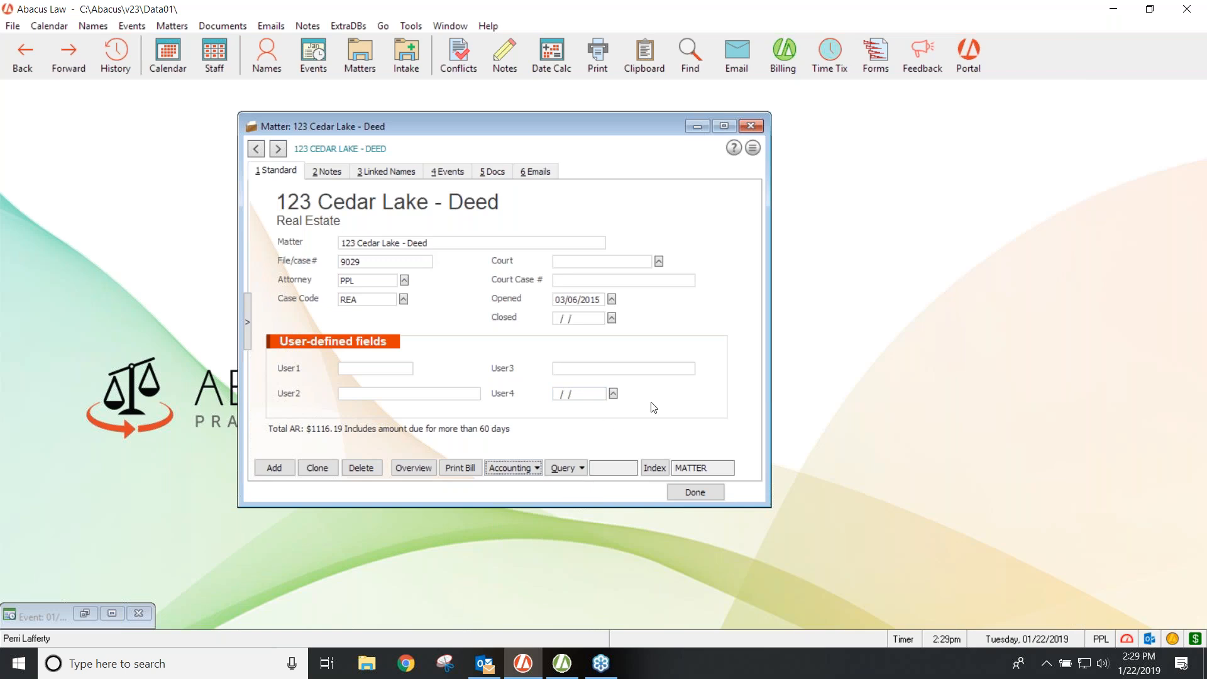
pyautogui.click(976, 275)
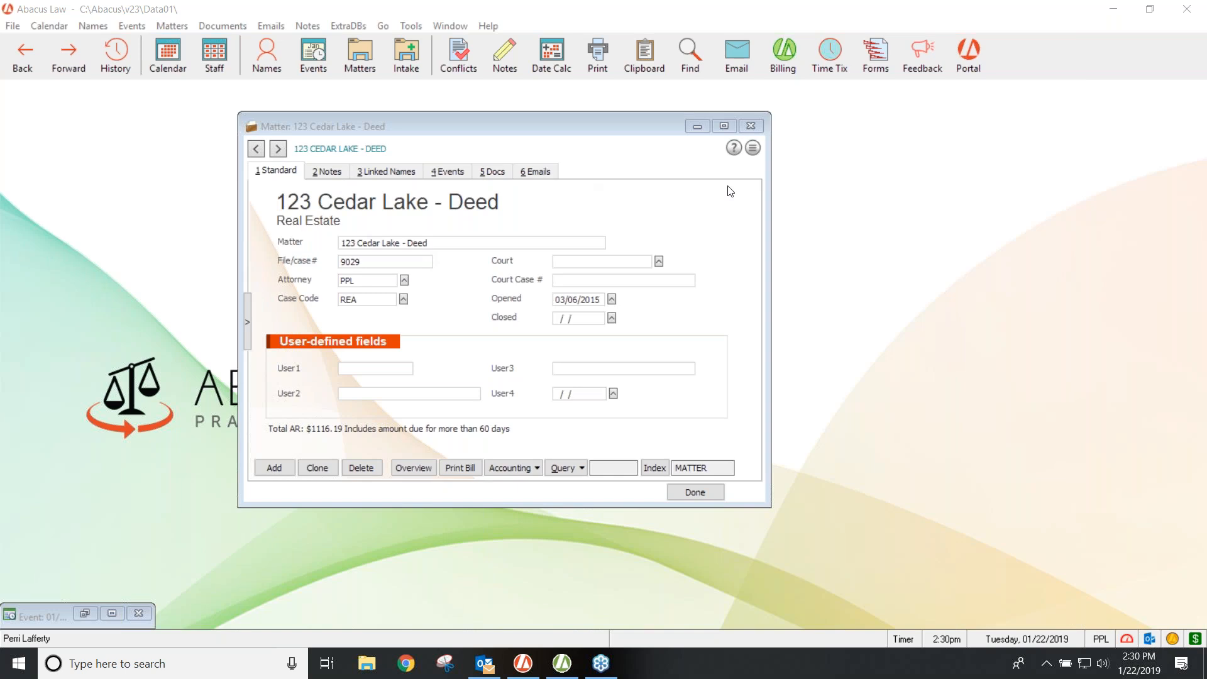
# Add a new note to the 123 Cedar Lake - Deed matter, pausing and restarting its timer before stopping it.
pyautogui.click(332, 174)
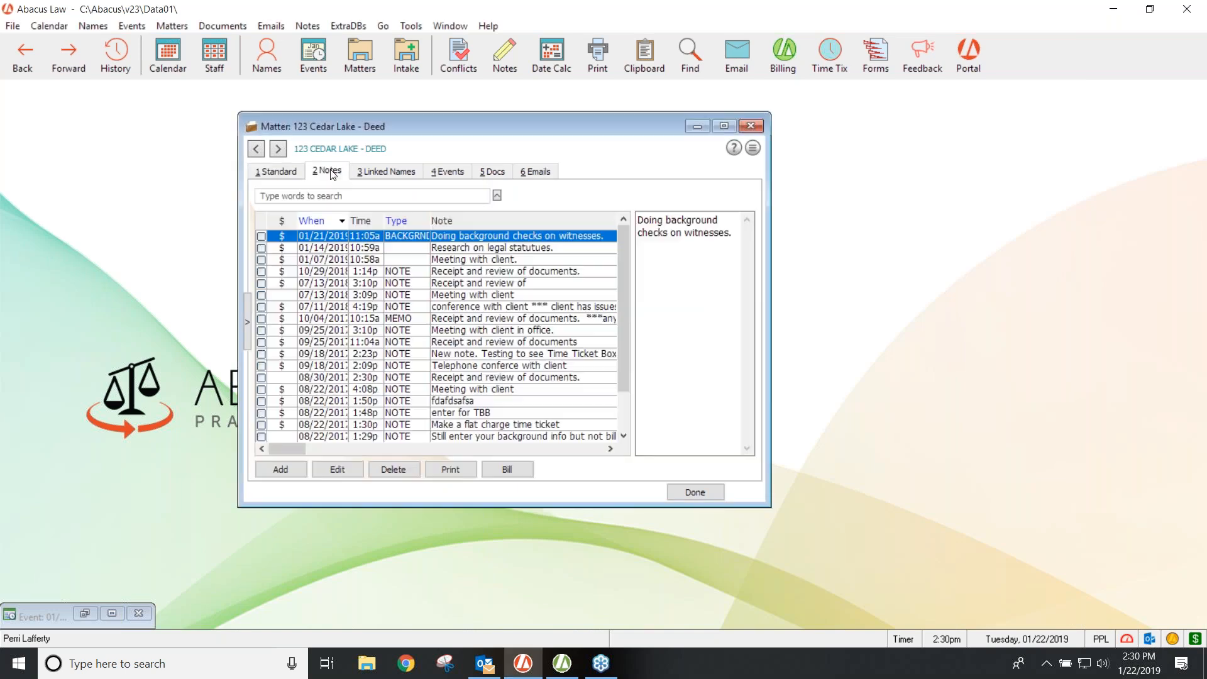
pyautogui.click(281, 469)
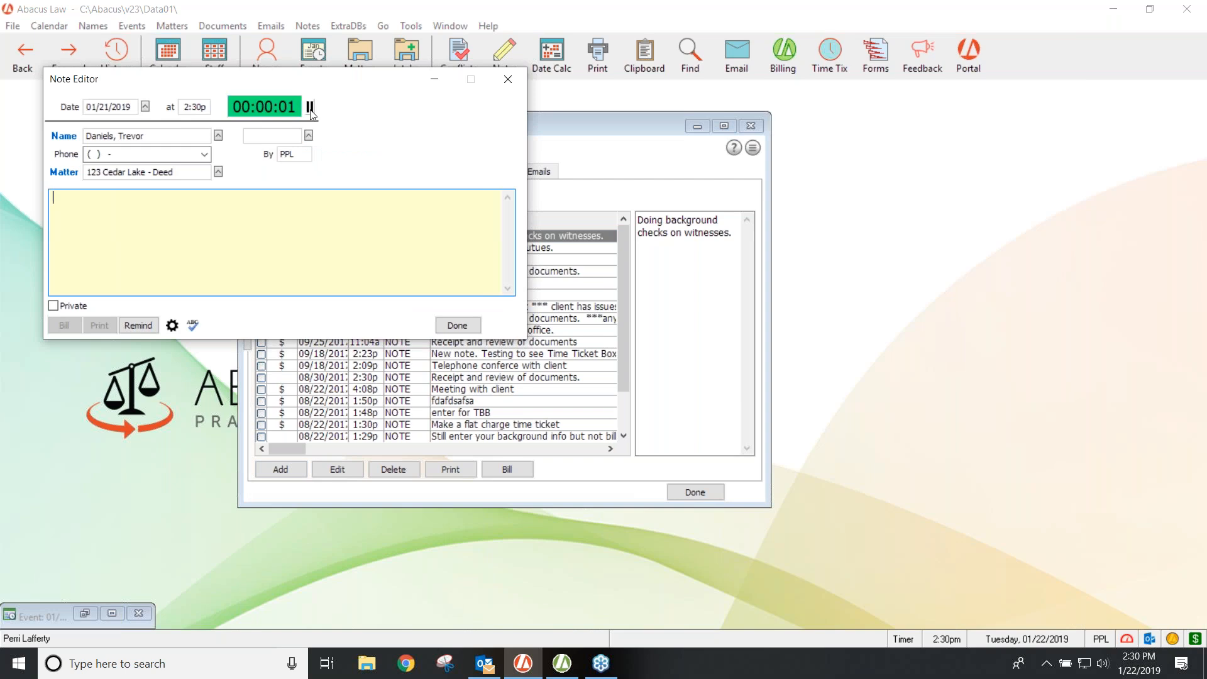
pyautogui.click(310, 107)
pyautogui.click(310, 108)
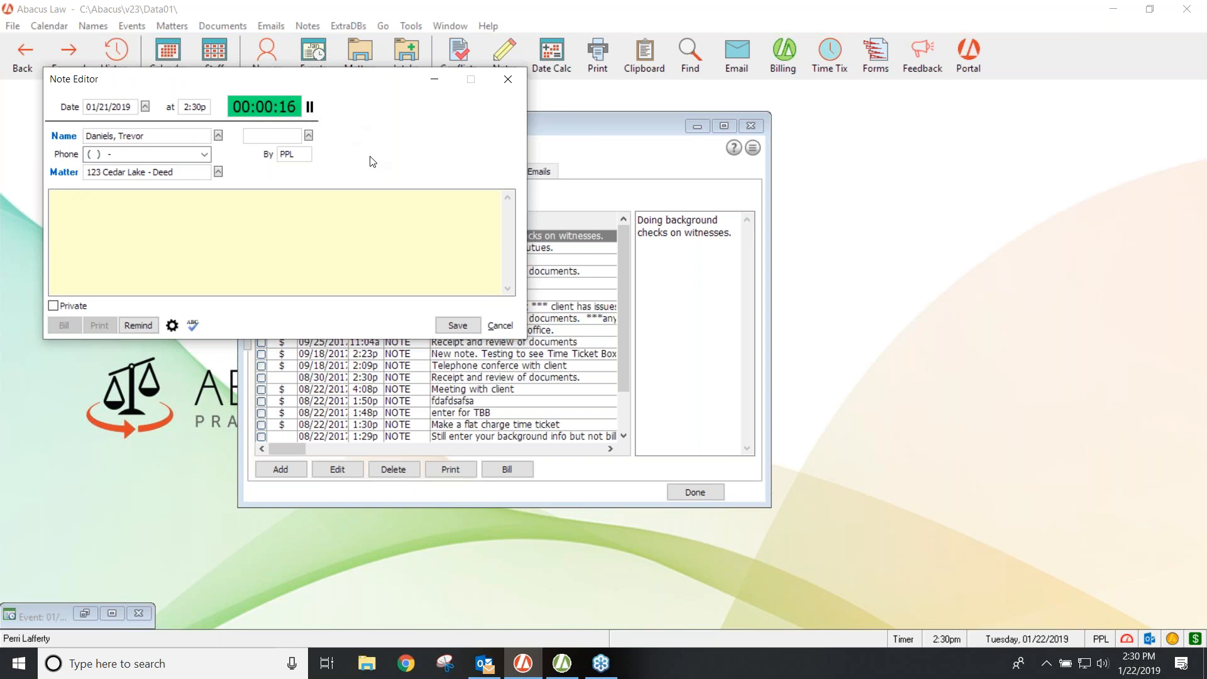
pyautogui.click(310, 107)
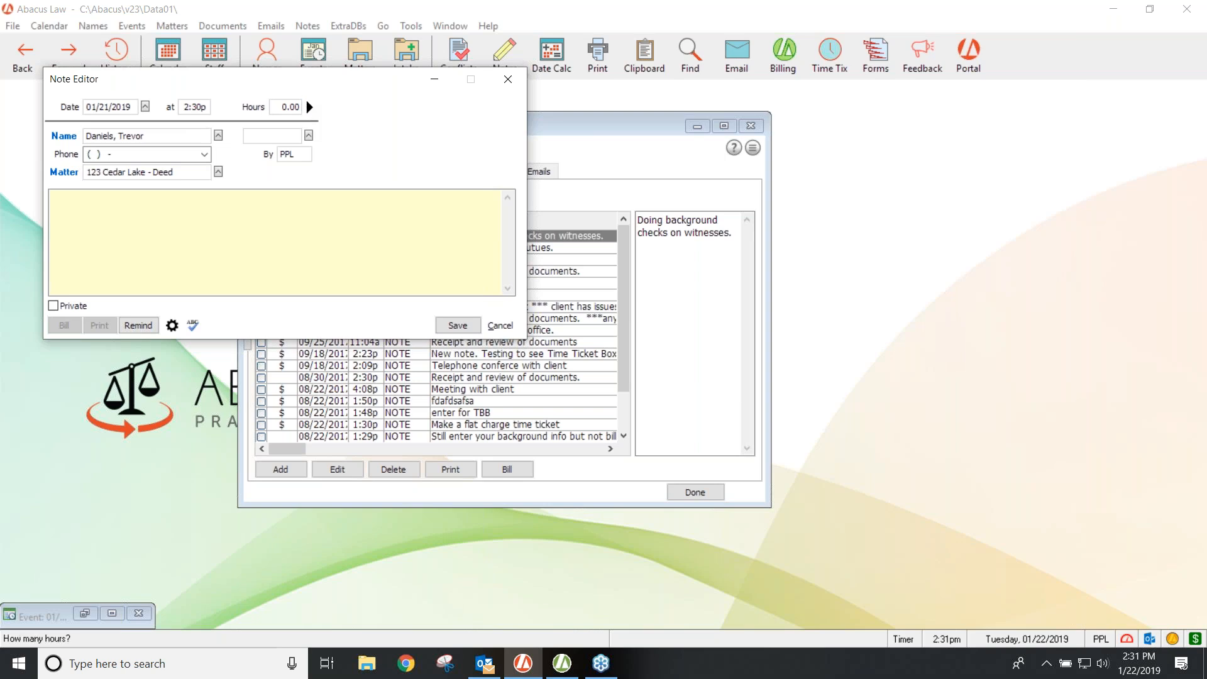
# Set the new note's billable hours to 0.2.
pyautogui.click(281, 107)
pyautogui.write('.2')
pyautogui.press('Tab')
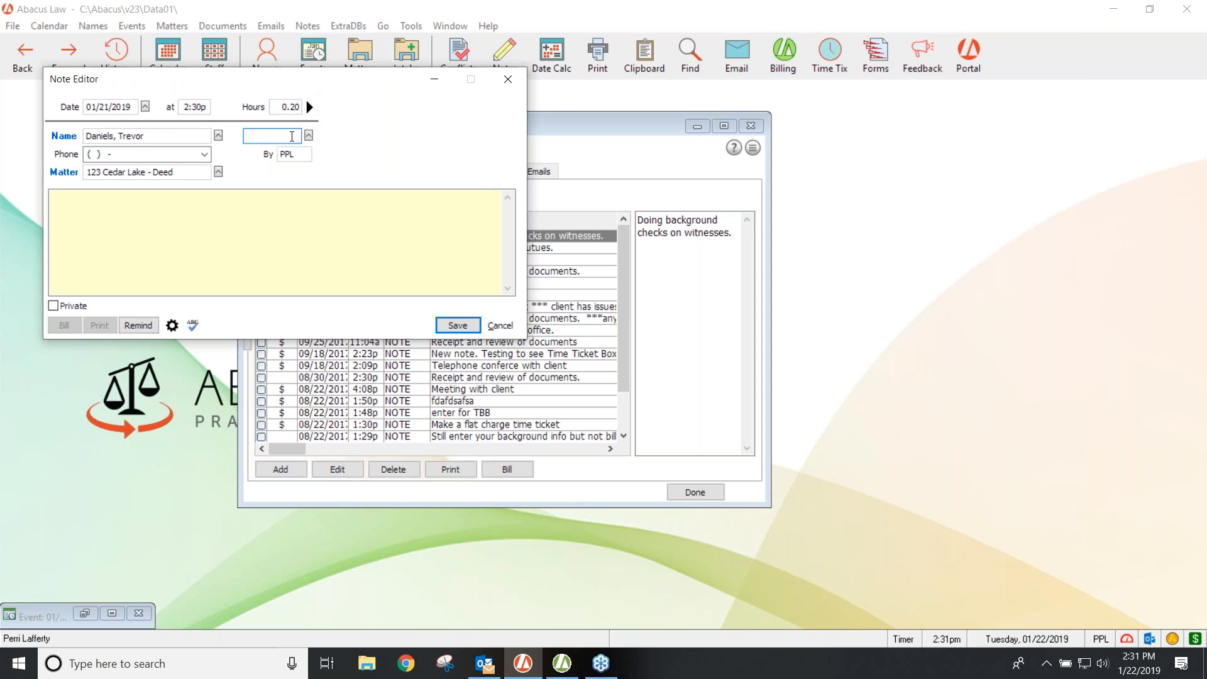
pyautogui.click(295, 137)
# Create a second note, place it beside the first, and resume the first note's timer.
pyautogui.click(504, 52)
pyautogui.moveTo(410, 102); pyautogui.dragTo(742, 121)
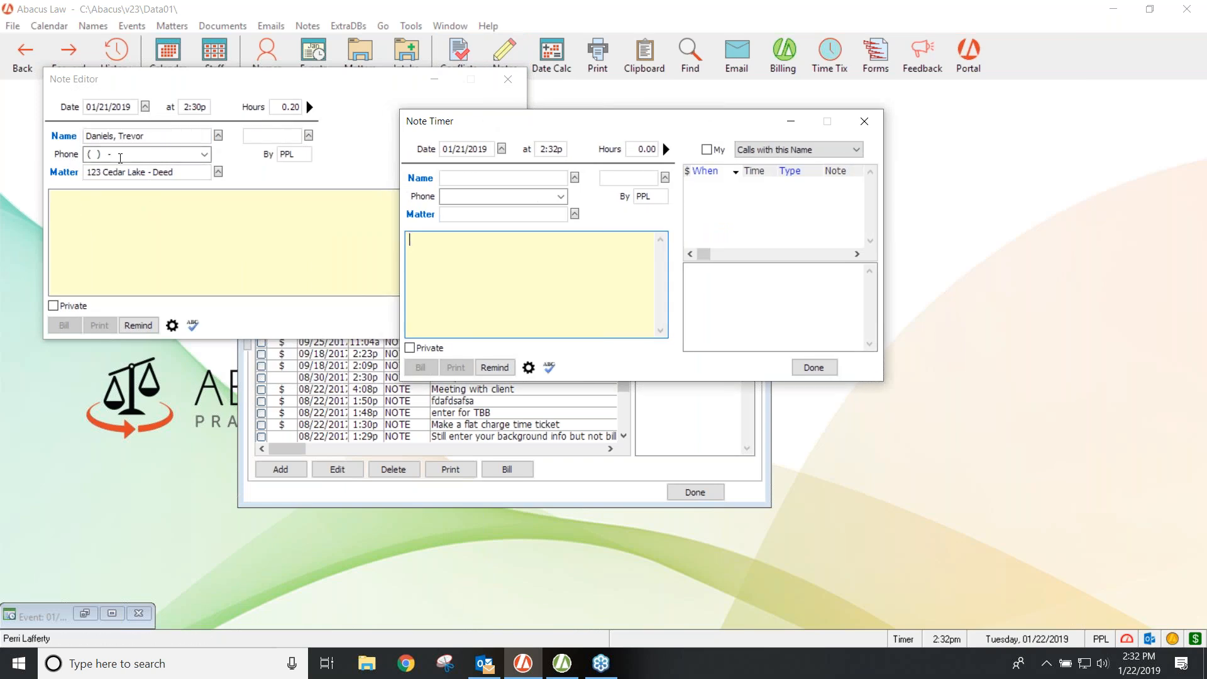
pyautogui.click(308, 108)
pyautogui.click(309, 108)
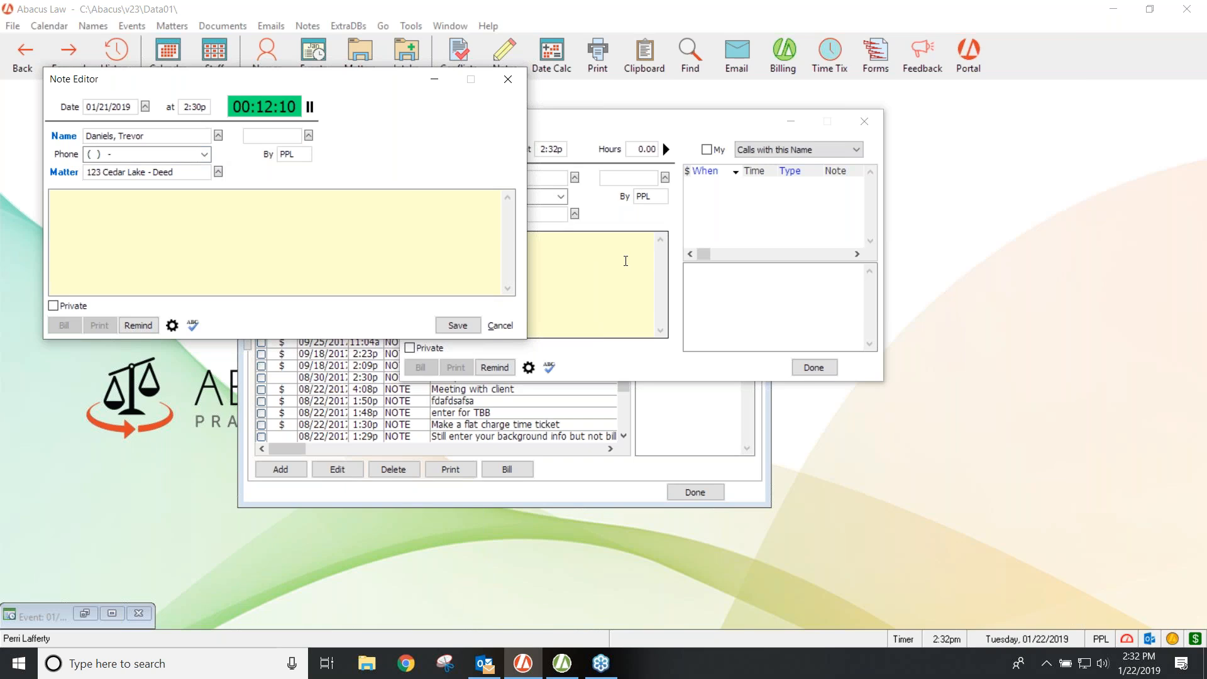
# Link the second note to the Newtberry Ln. deed matter.
pyautogui.click(626, 260)
pyautogui.click(575, 215)
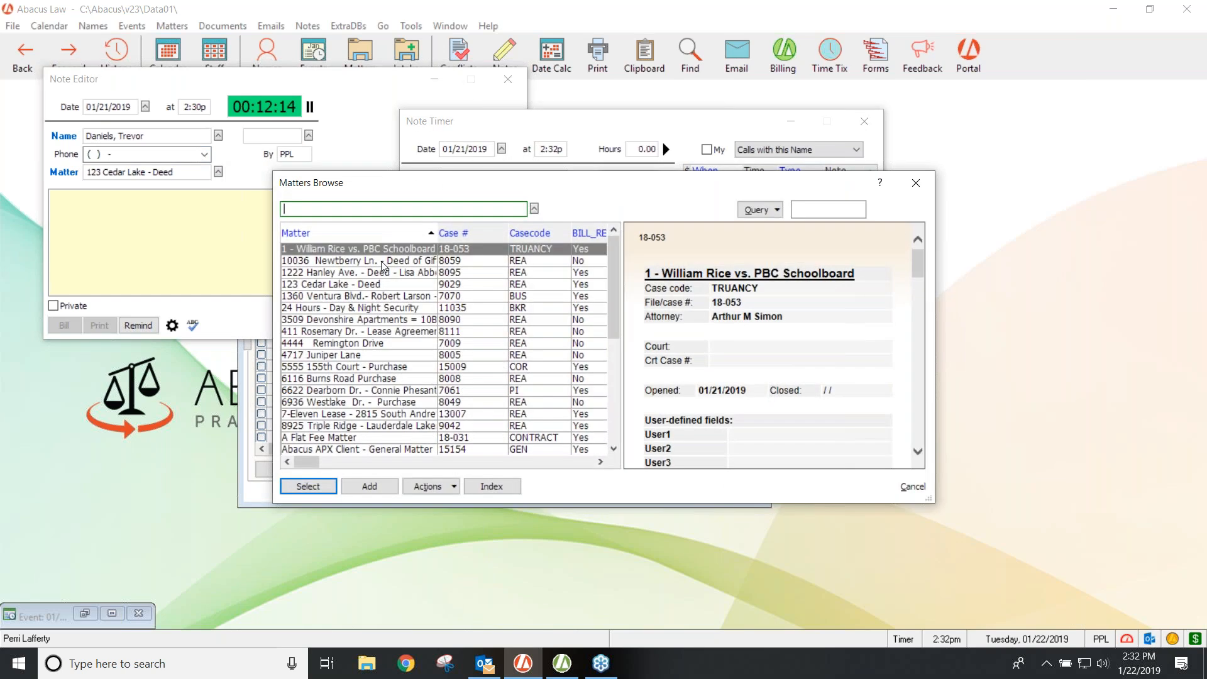
pyautogui.doubleClick(384, 261)
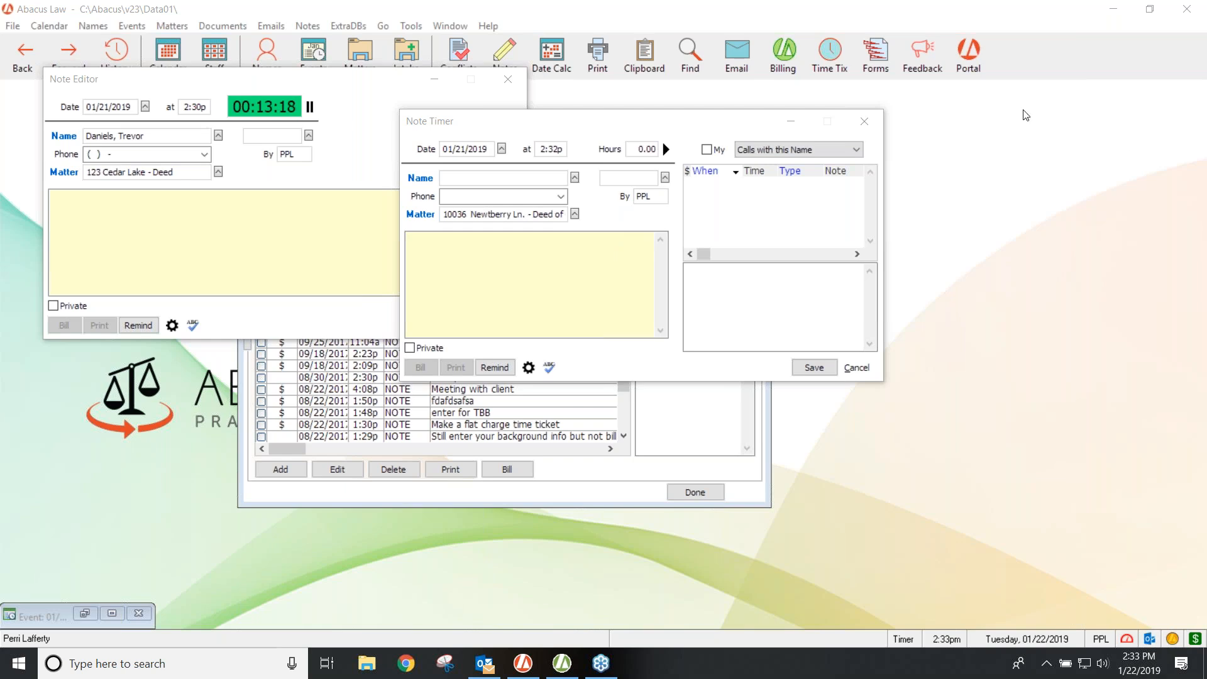
# Discard both unsaved notes and close the 123 Cedar Lake - Deed matter.
pyautogui.click(866, 122)
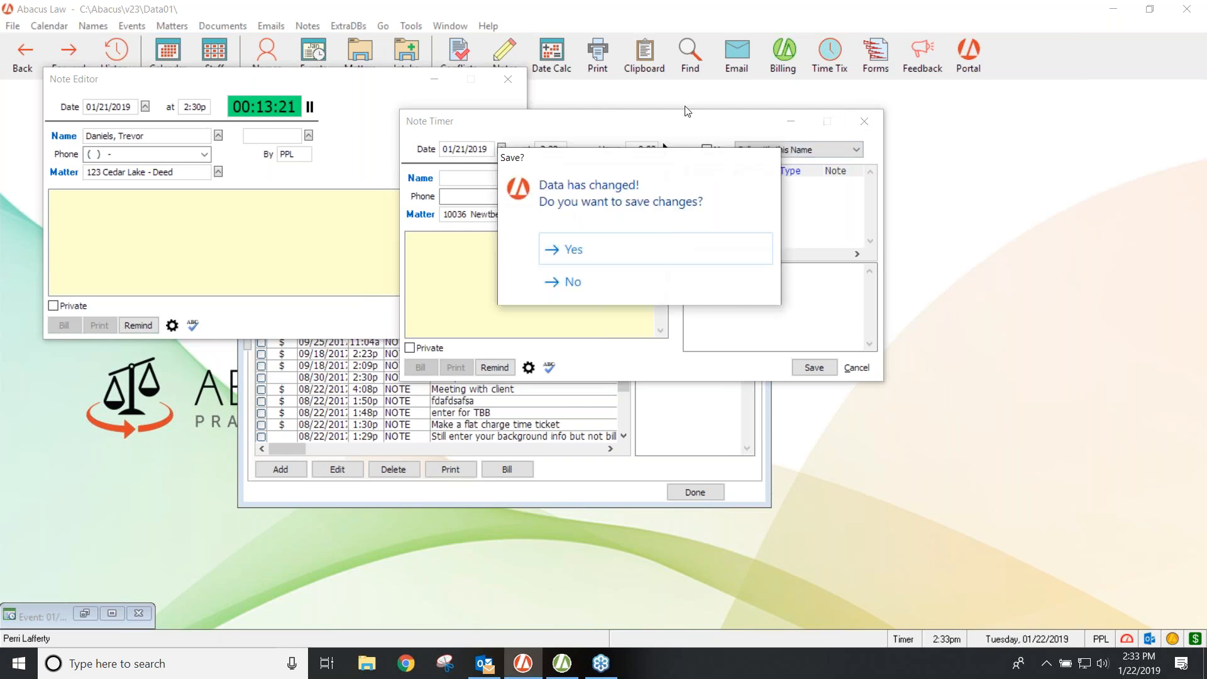
pyautogui.click(570, 281)
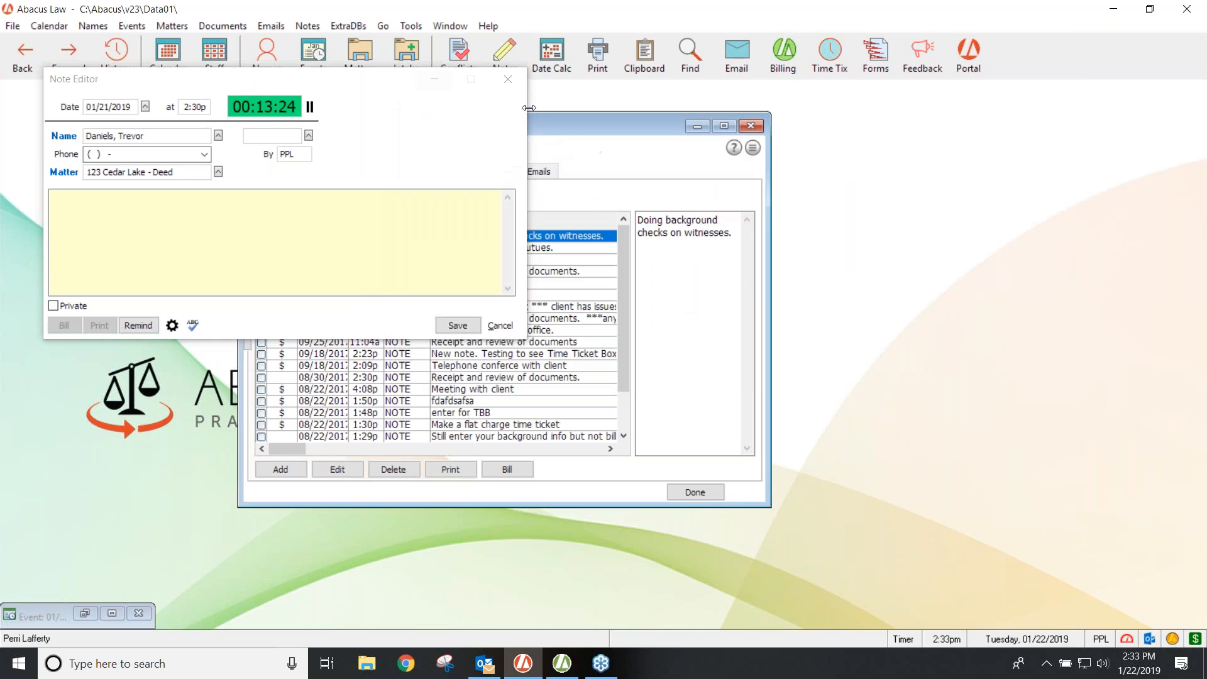
pyautogui.click(508, 81)
pyautogui.click(224, 241)
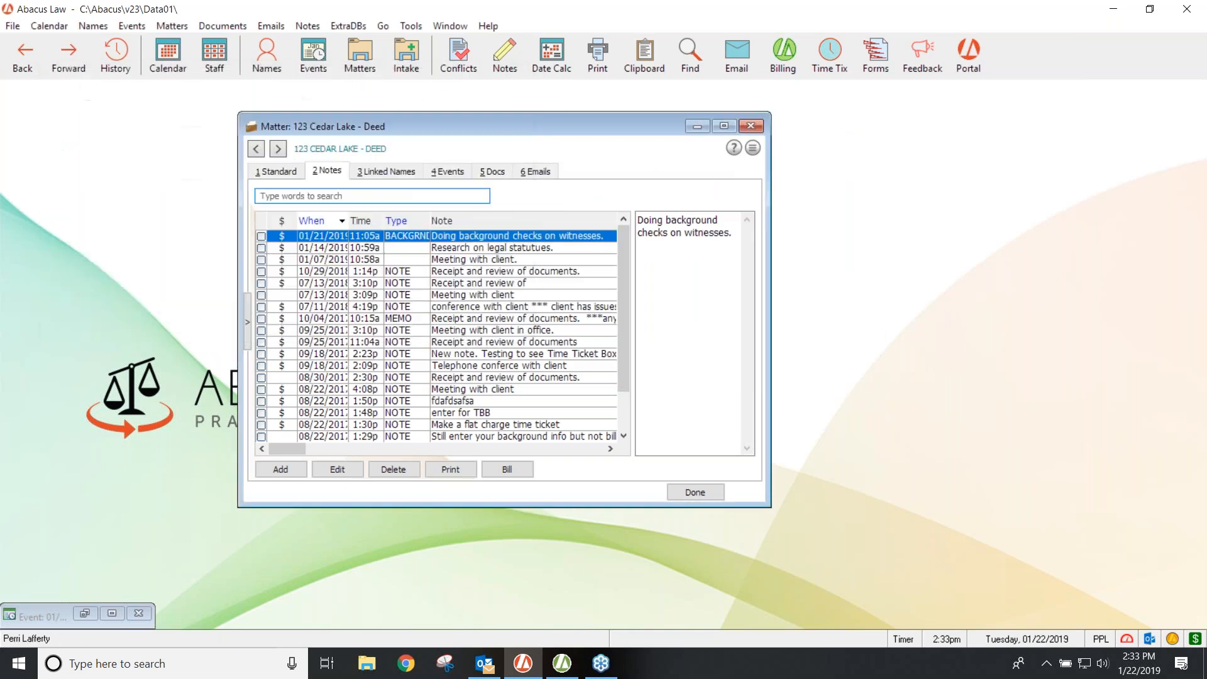
pyautogui.click(749, 125)
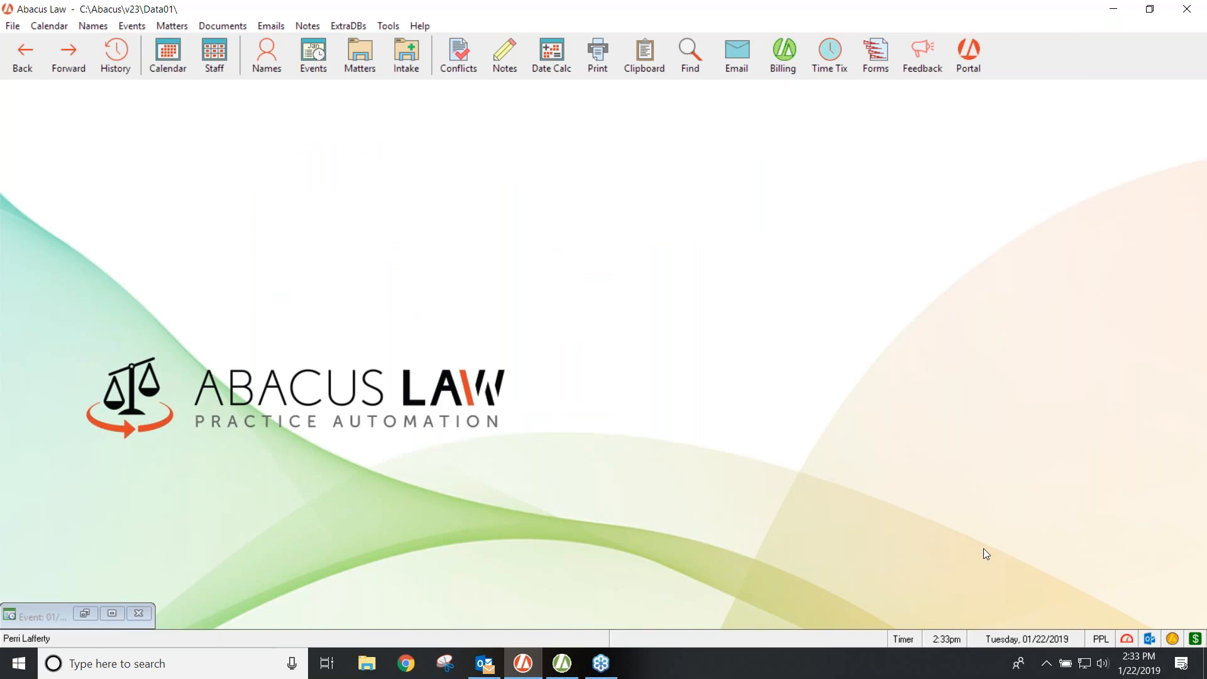
# Open the timekeeper's activity summary to review hours and amounts billed by date range.
pyautogui.click(1173, 641)
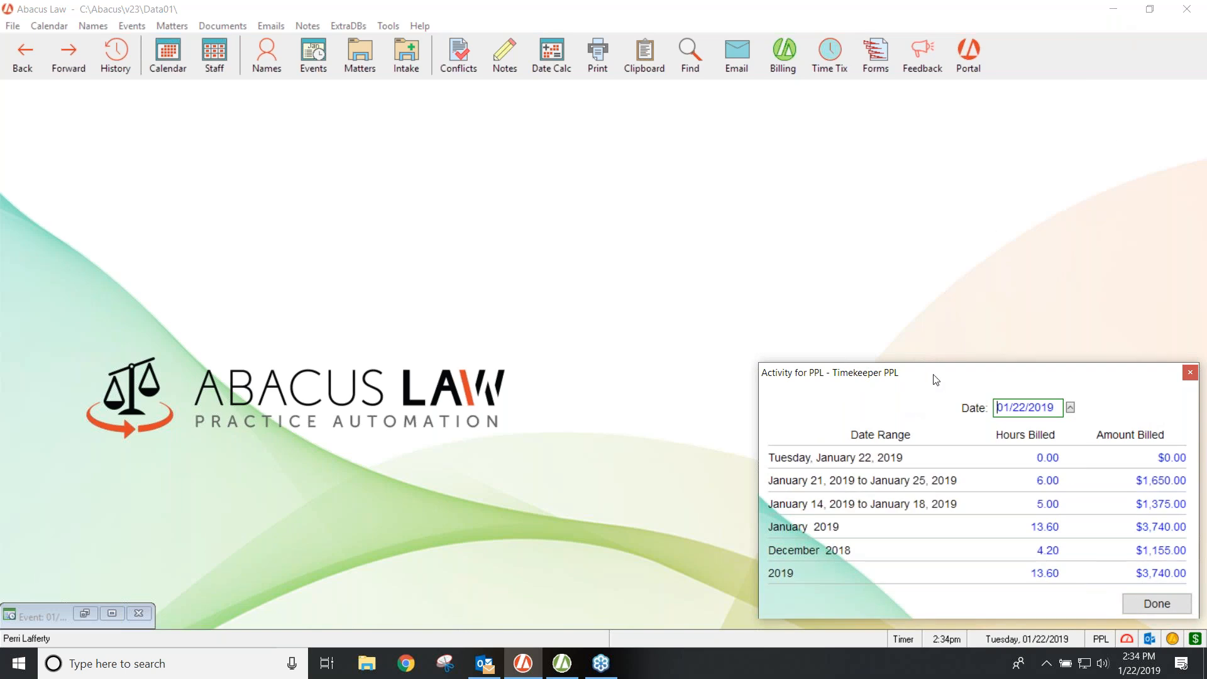
# Review the timekeeper's hours and amounts billed, and close the activity summary.
pyautogui.click(1185, 36)
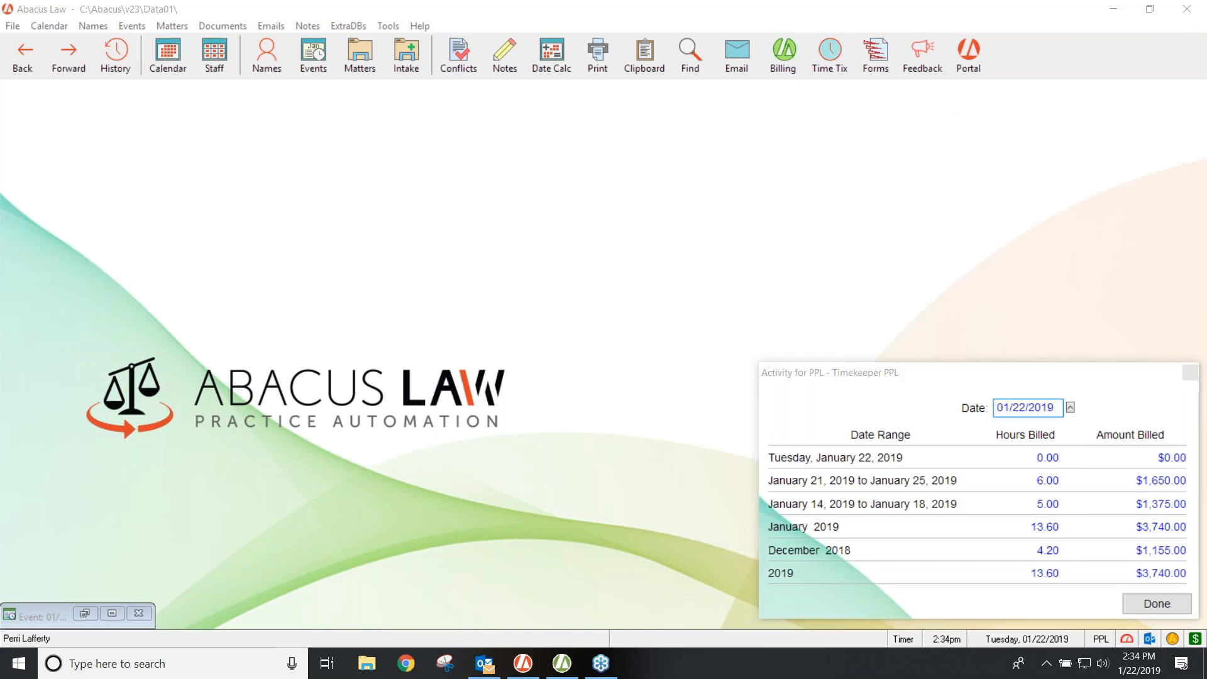
pyautogui.click(1050, 406)
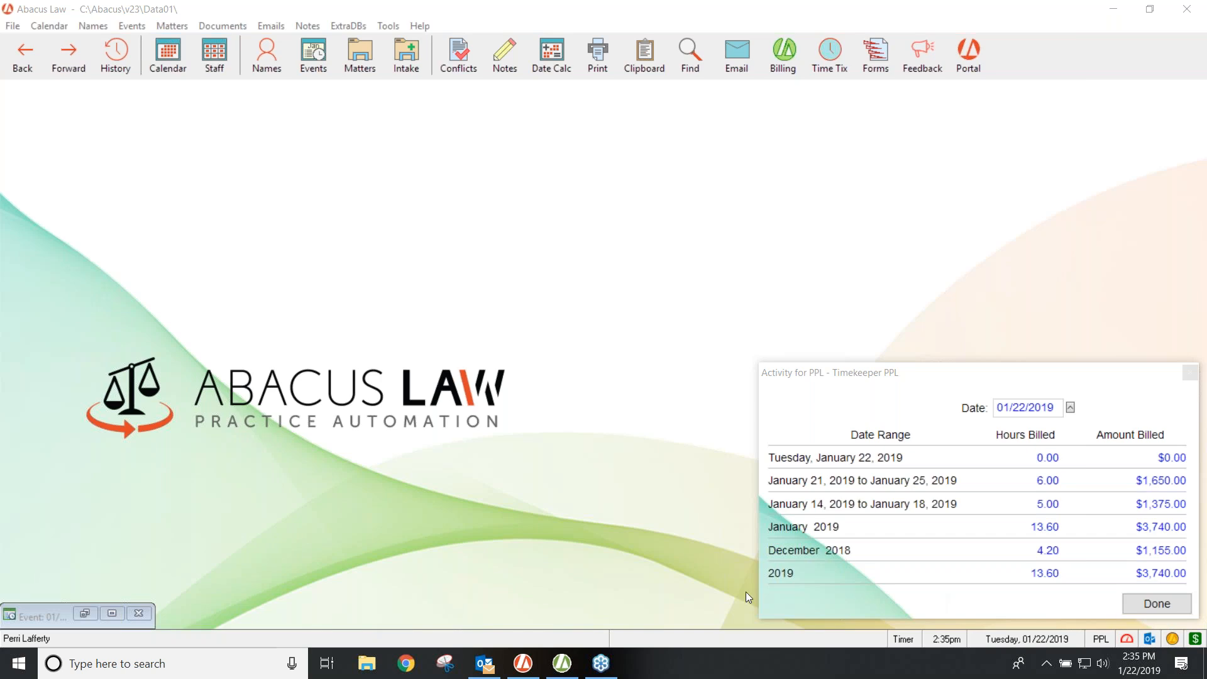
pyautogui.moveTo(547, 672)
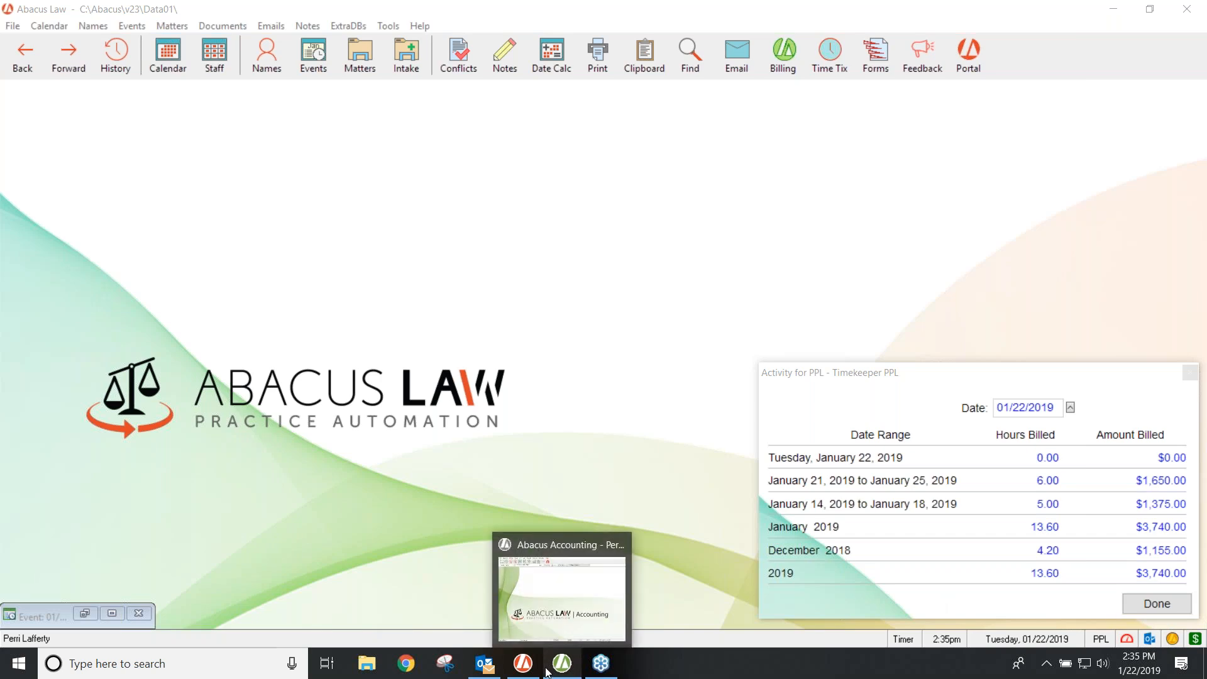
pyautogui.click(1148, 604)
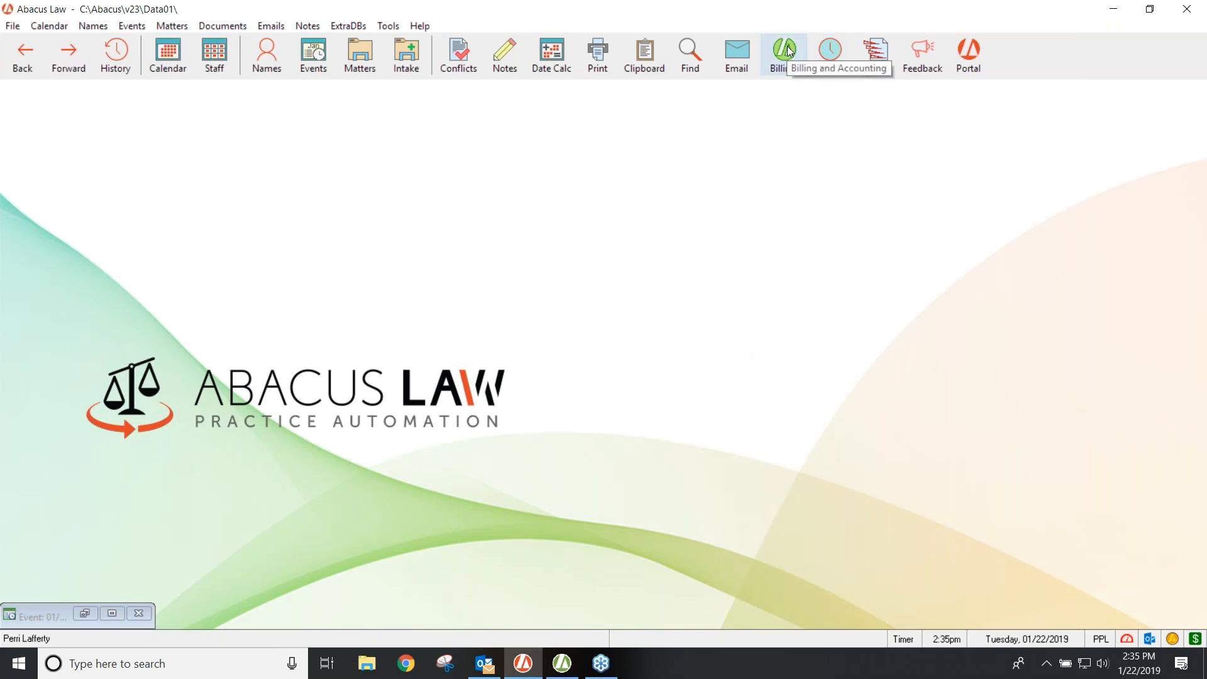
# Switch to Abacus Accounting and open the Time Ticket Diary report options.
pyautogui.click(562, 668)
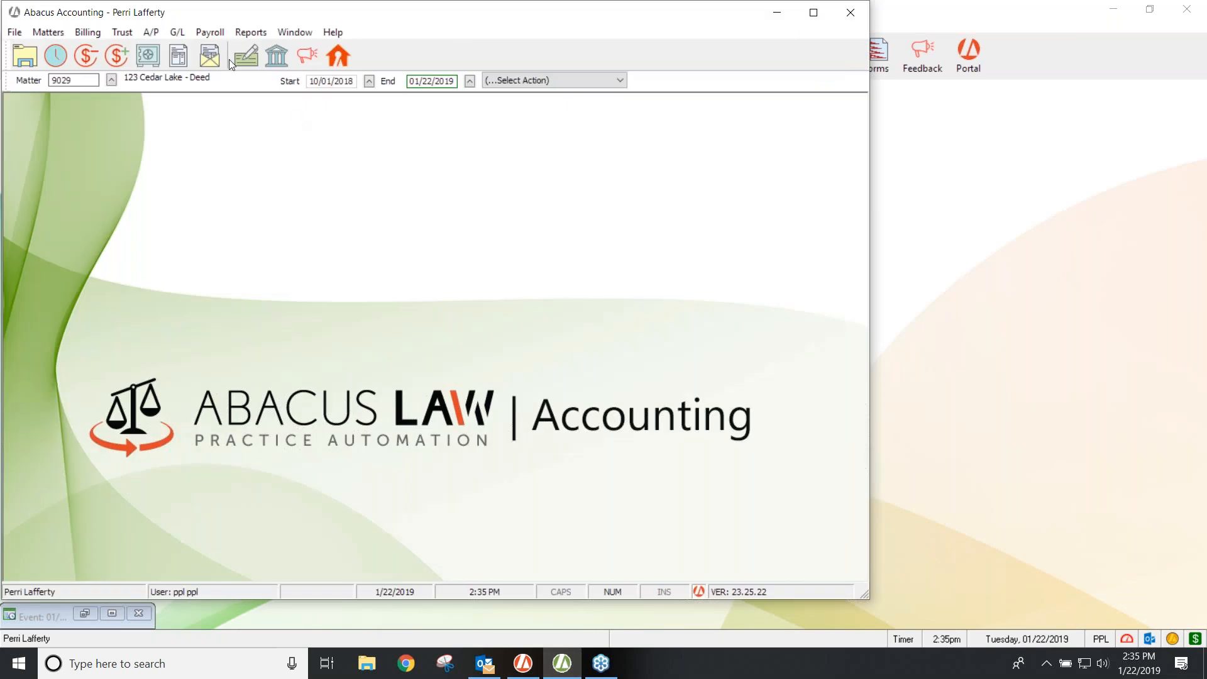
pyautogui.click(195, 9)
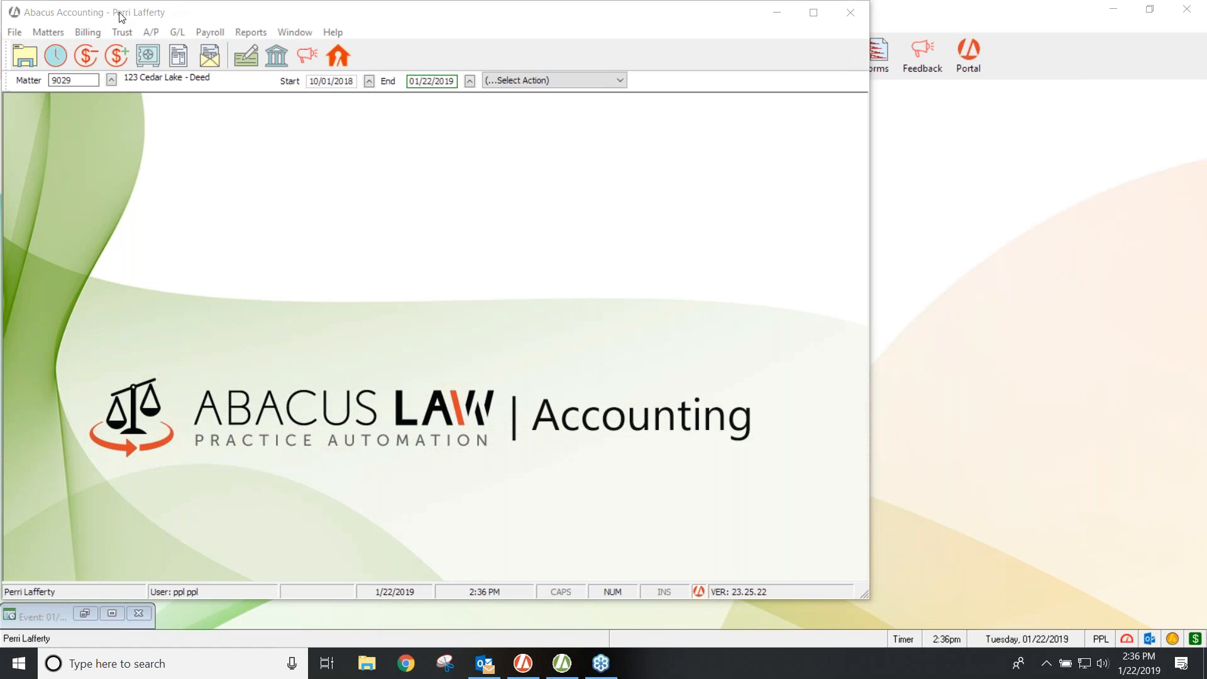
pyautogui.click(89, 32)
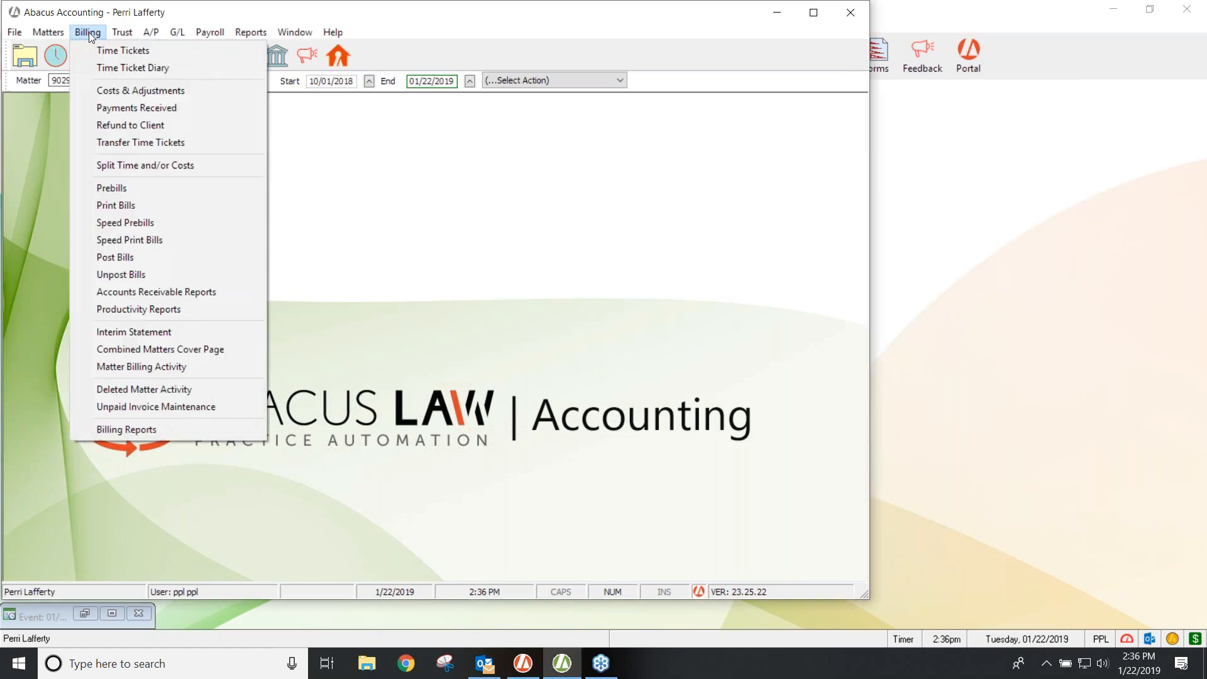
pyautogui.click(156, 69)
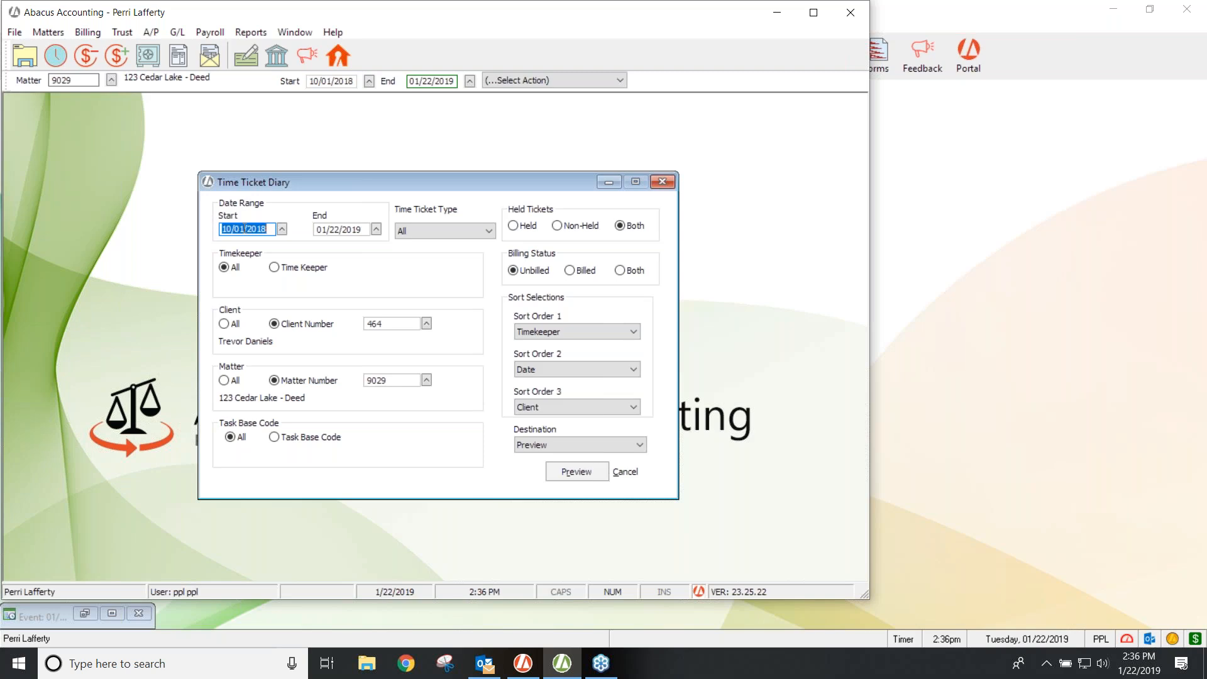
# Limit the time ticket diary to timekeeper PPL while including all clients and all matters.
pyautogui.click(340, 230)
pyautogui.click(272, 268)
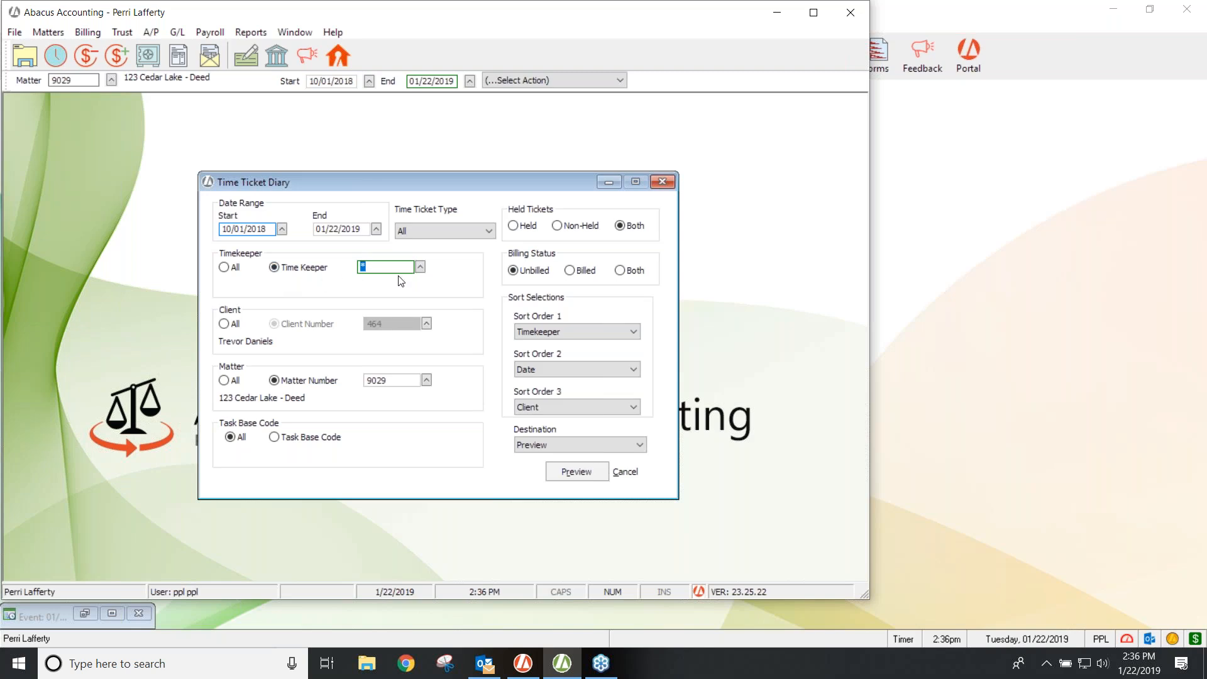
pyautogui.click(420, 267)
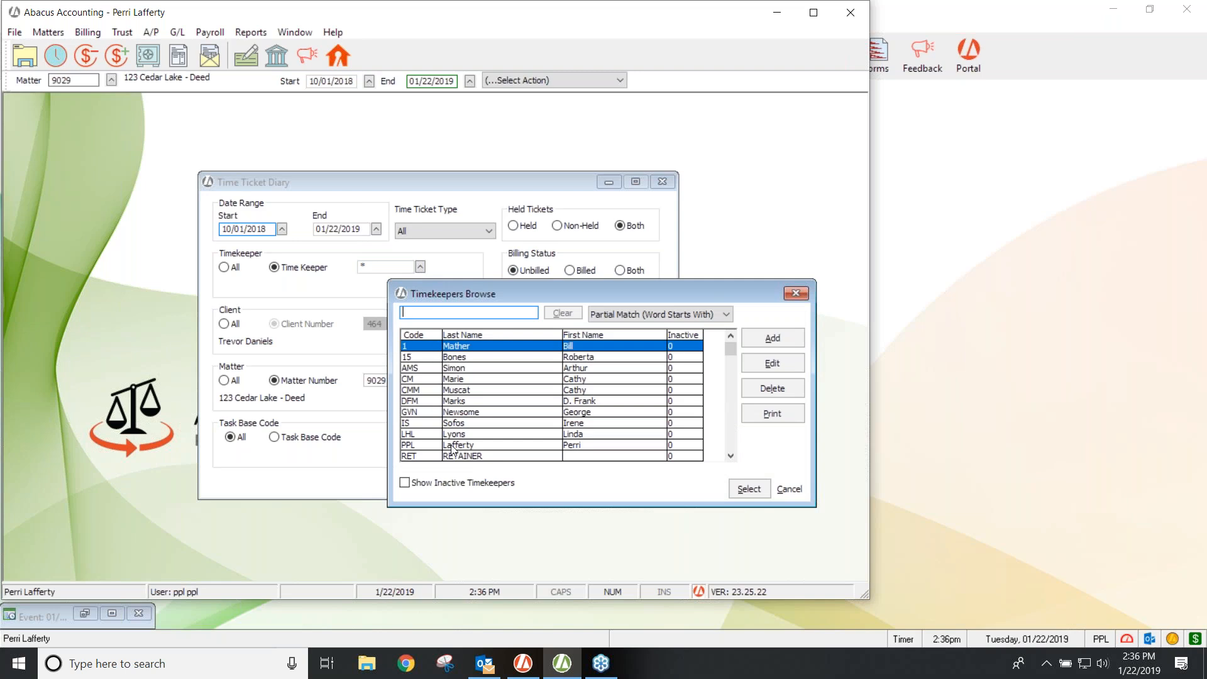
pyautogui.doubleClick(450, 446)
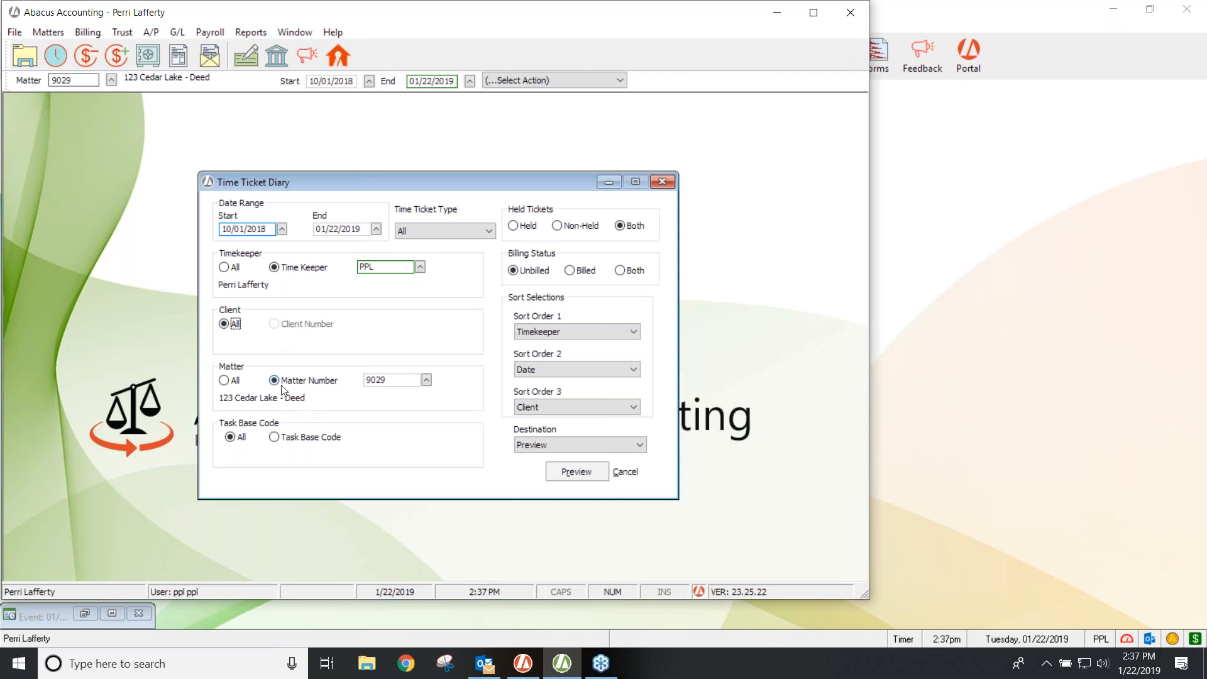
pyautogui.click(224, 380)
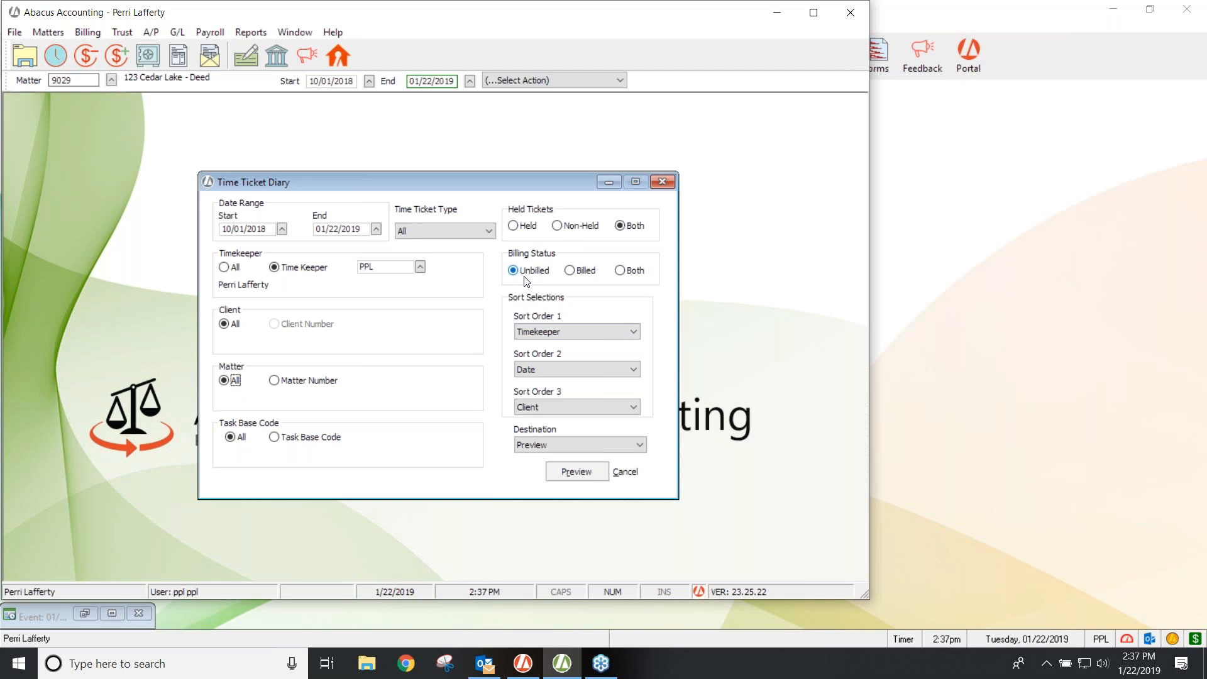
# Preview the unbilled Time Ticket Diary report, check the firm totals on its last page, and close the preview.
pyautogui.click(569, 471)
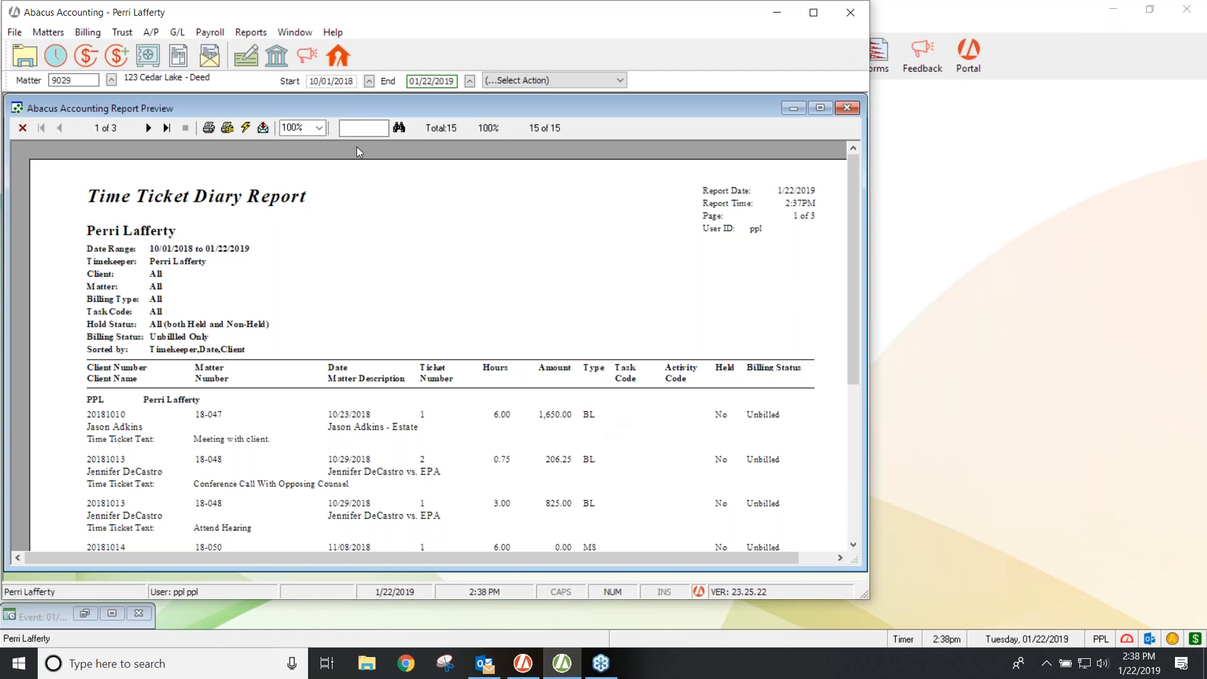
pyautogui.click(167, 128)
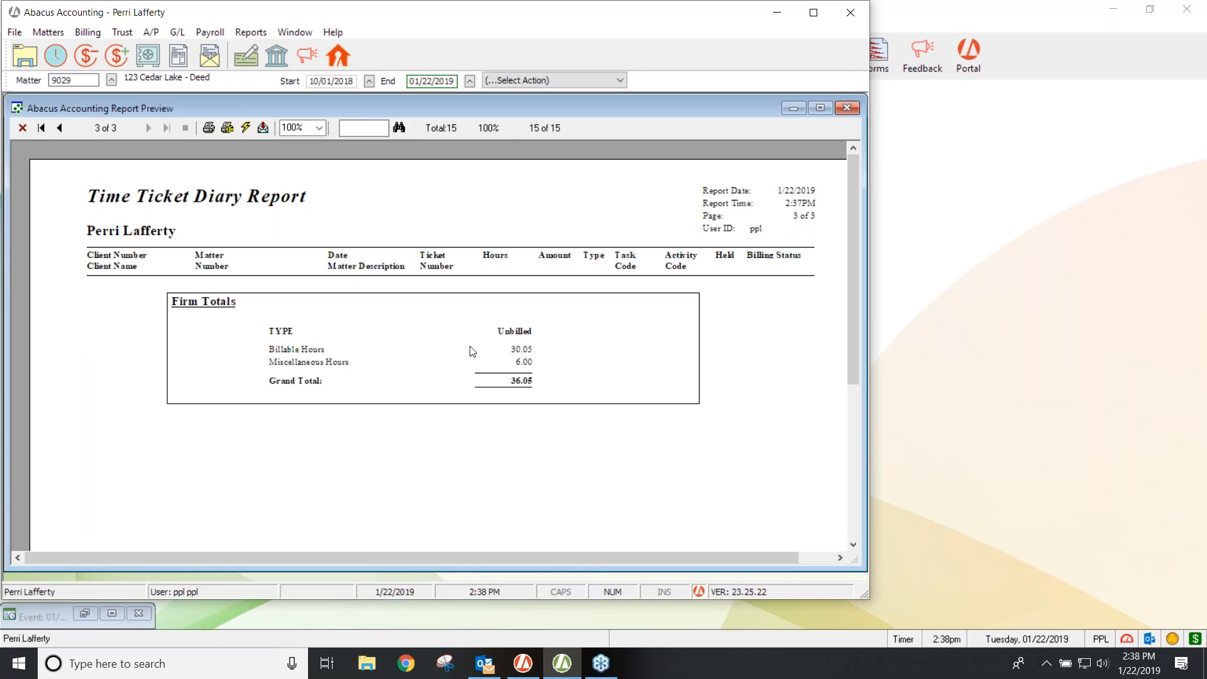
pyautogui.click(846, 108)
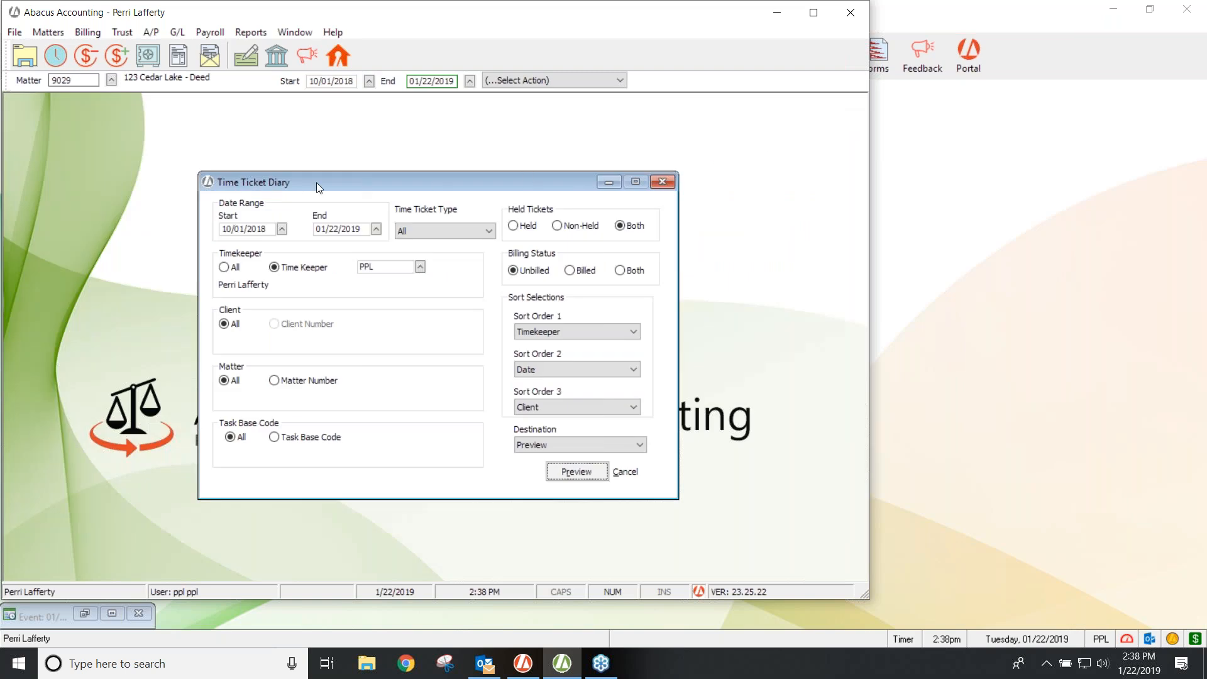
# Close the Time Ticket Diary options and minimize Abacus Accounting to return to Abacus Law.
pyautogui.click(87, 32)
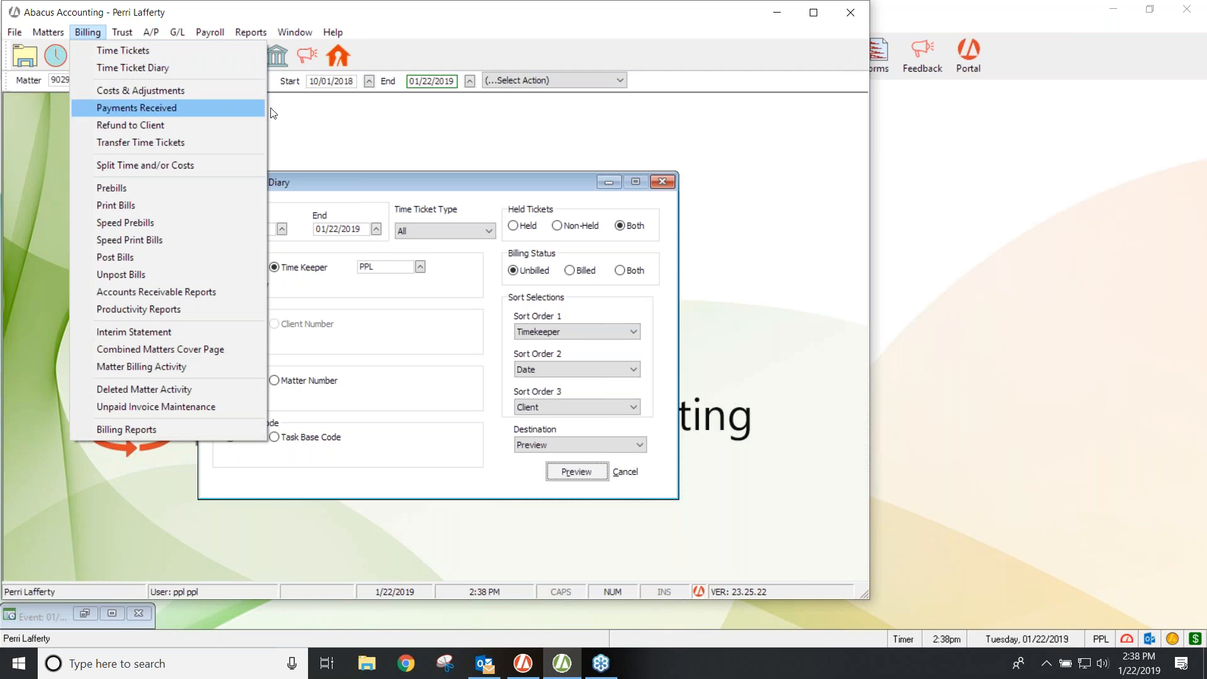
pyautogui.click(664, 182)
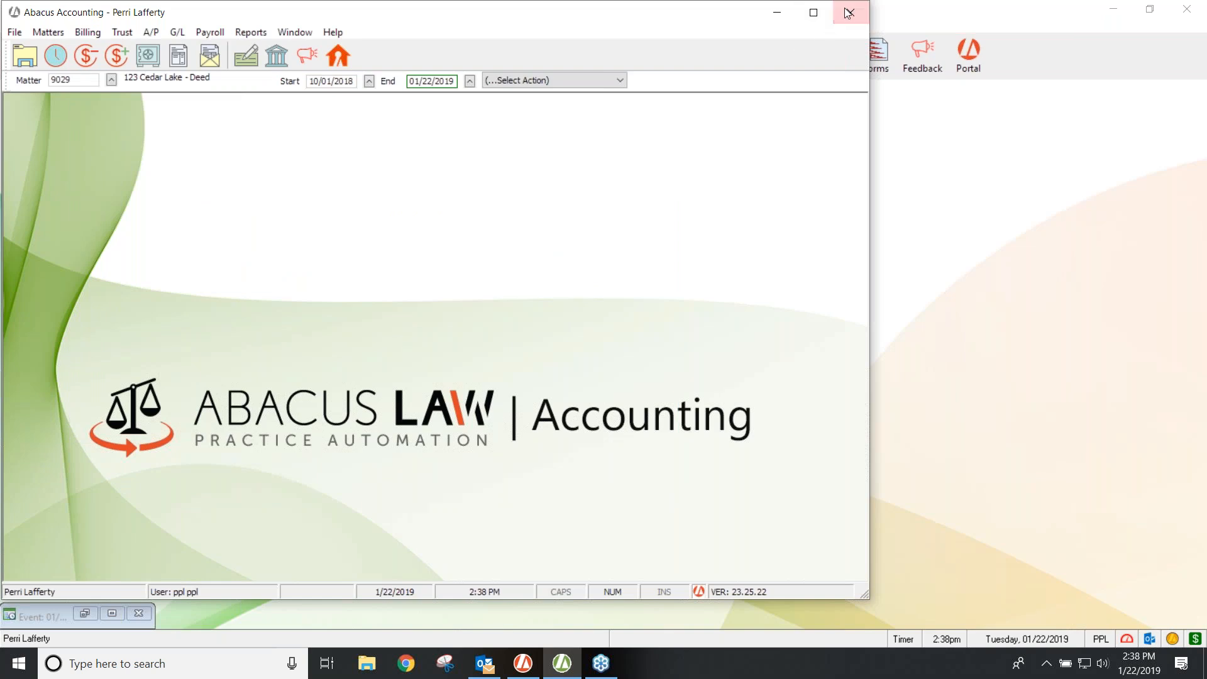
pyautogui.click(776, 14)
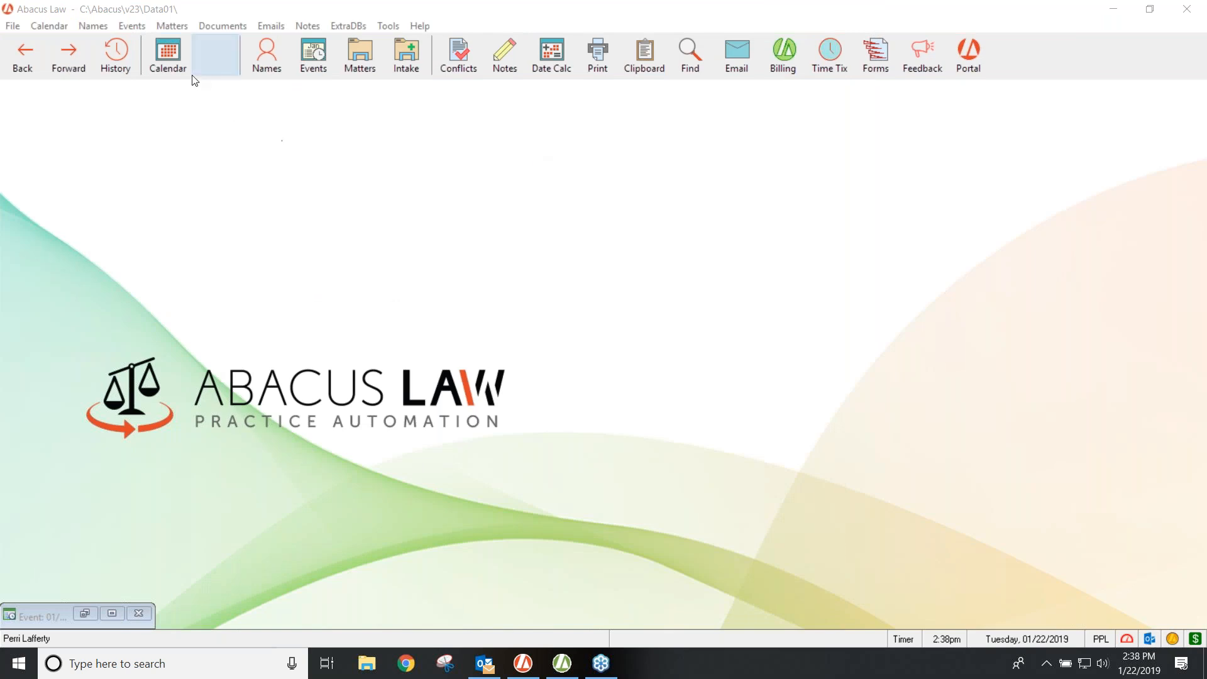
# Browse the matters and open the PBC Schoolboard truancy matter.
pyautogui.click(171, 26)
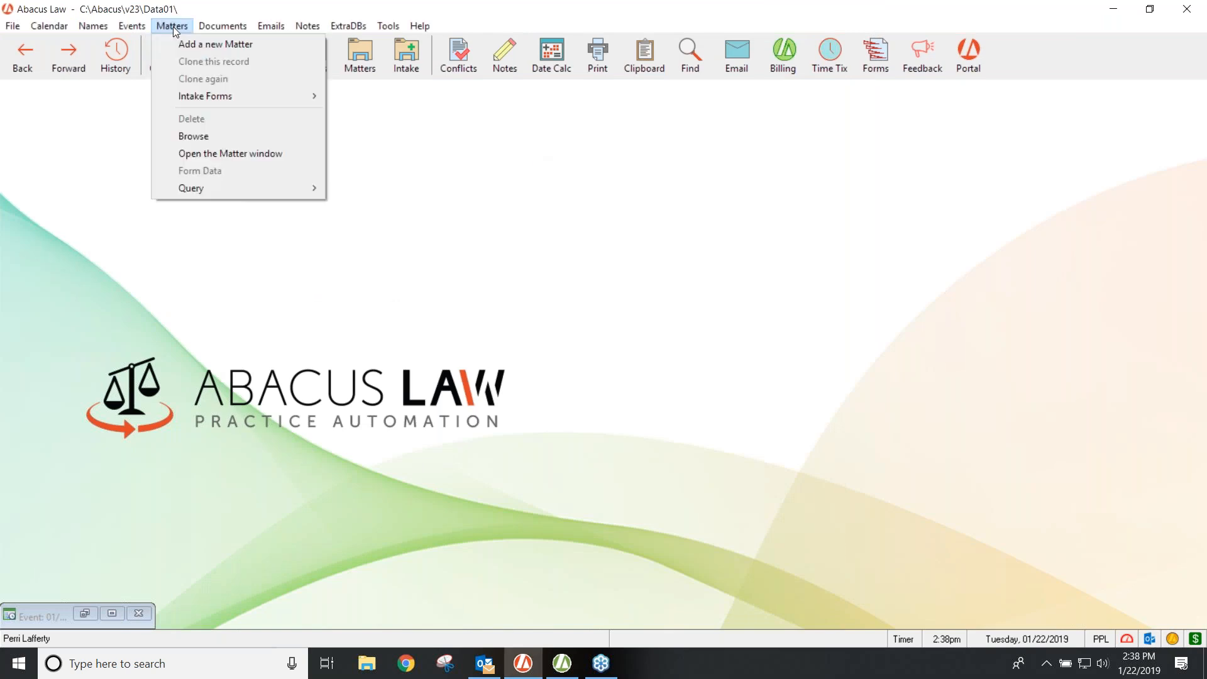
pyautogui.click(191, 134)
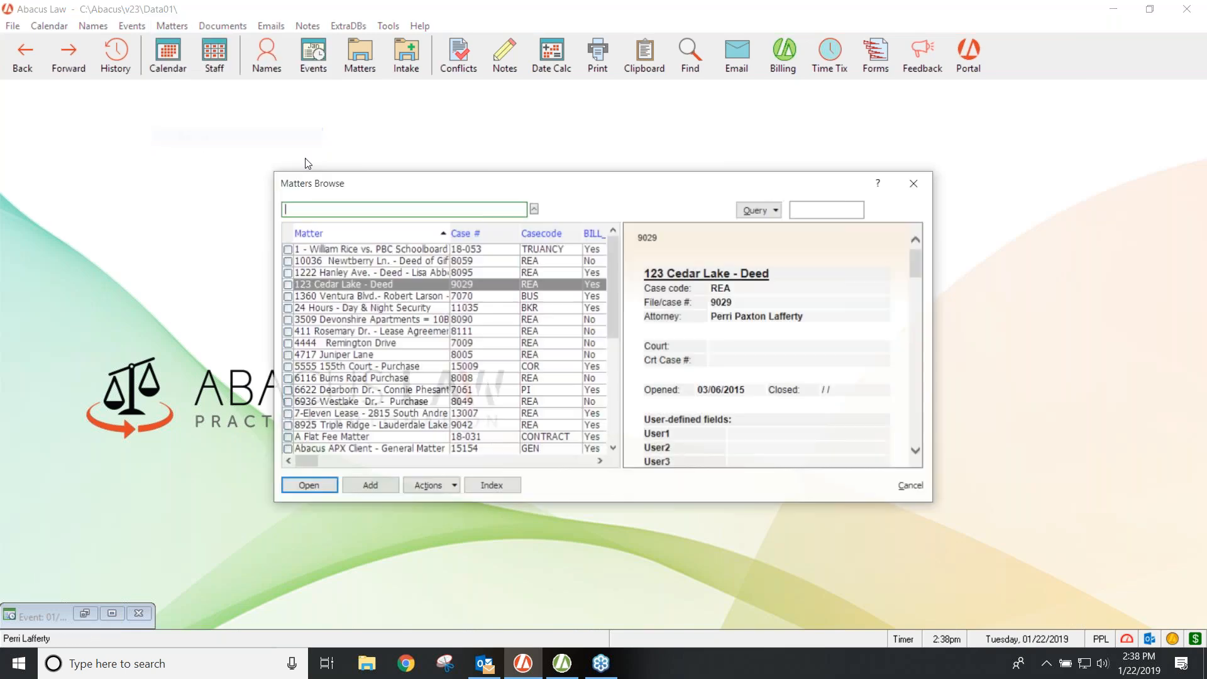
pyautogui.doubleClick(390, 248)
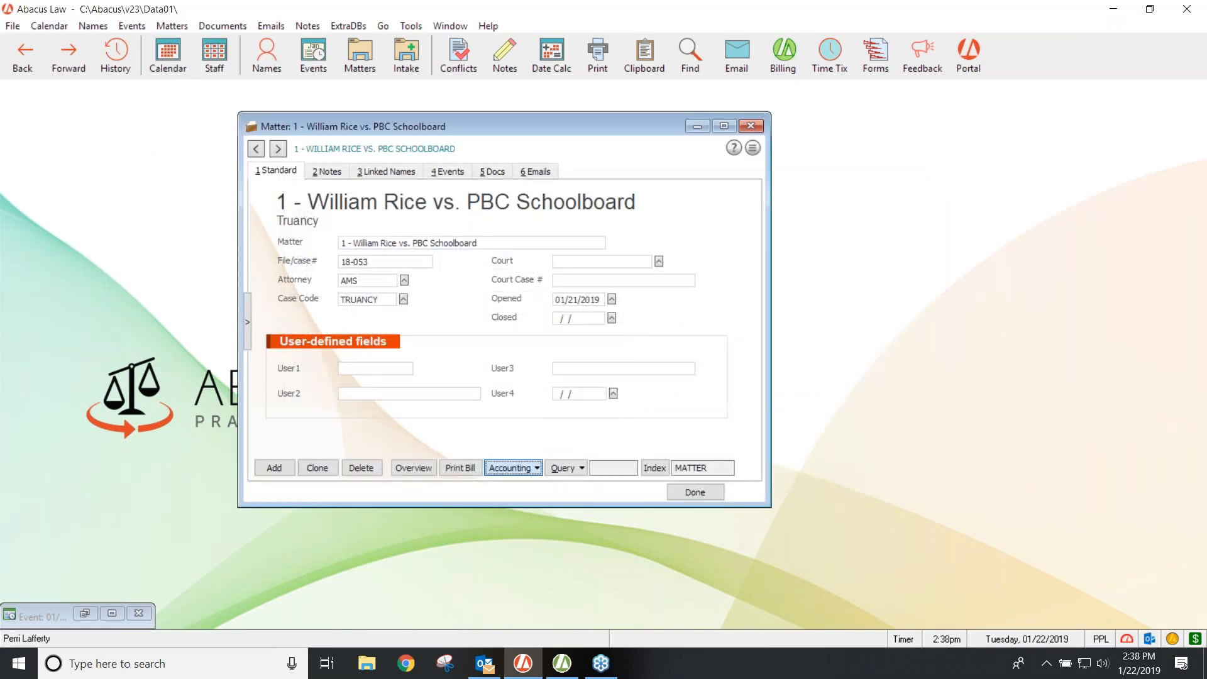
# Review the time tickets recorded on the PBC Schoolboard matter, and close the ticket list and the matter.
pyautogui.click(536, 468)
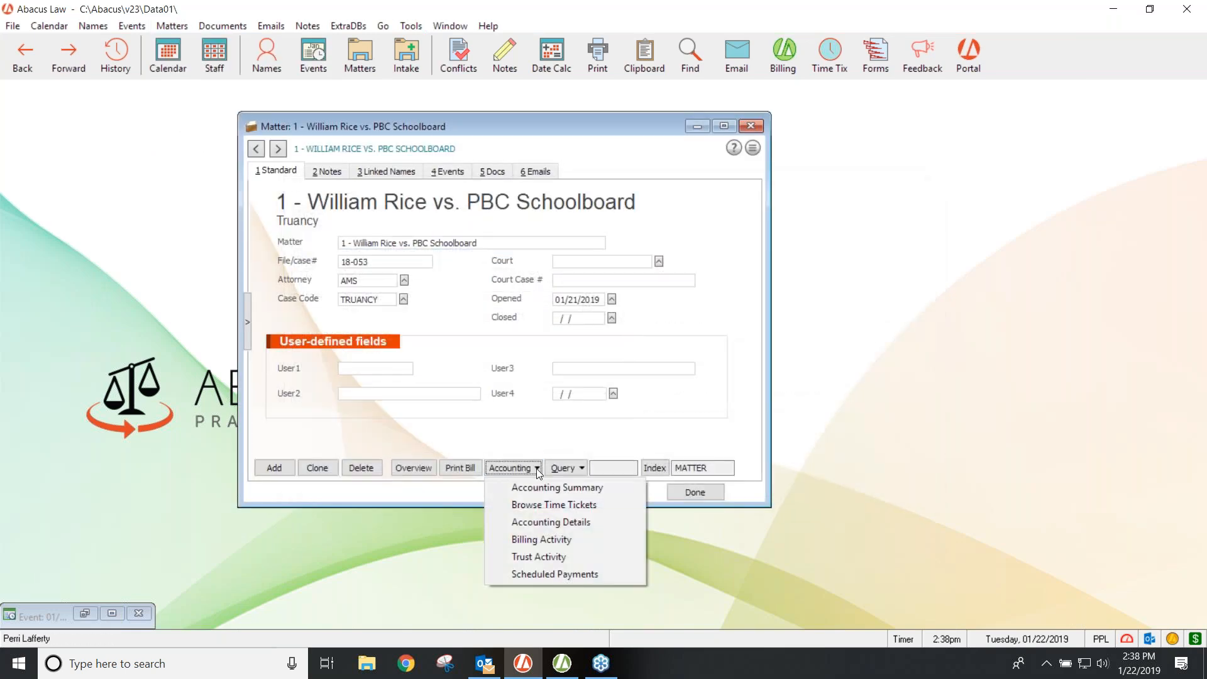
pyautogui.click(541, 505)
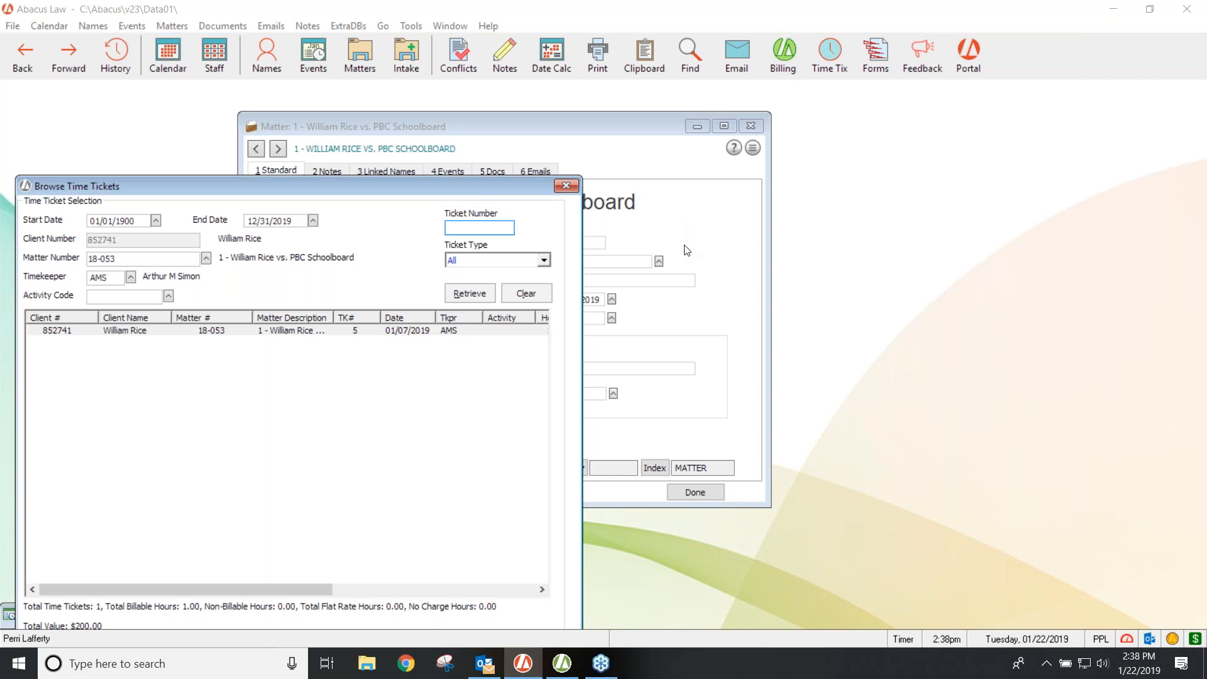
pyautogui.click(566, 186)
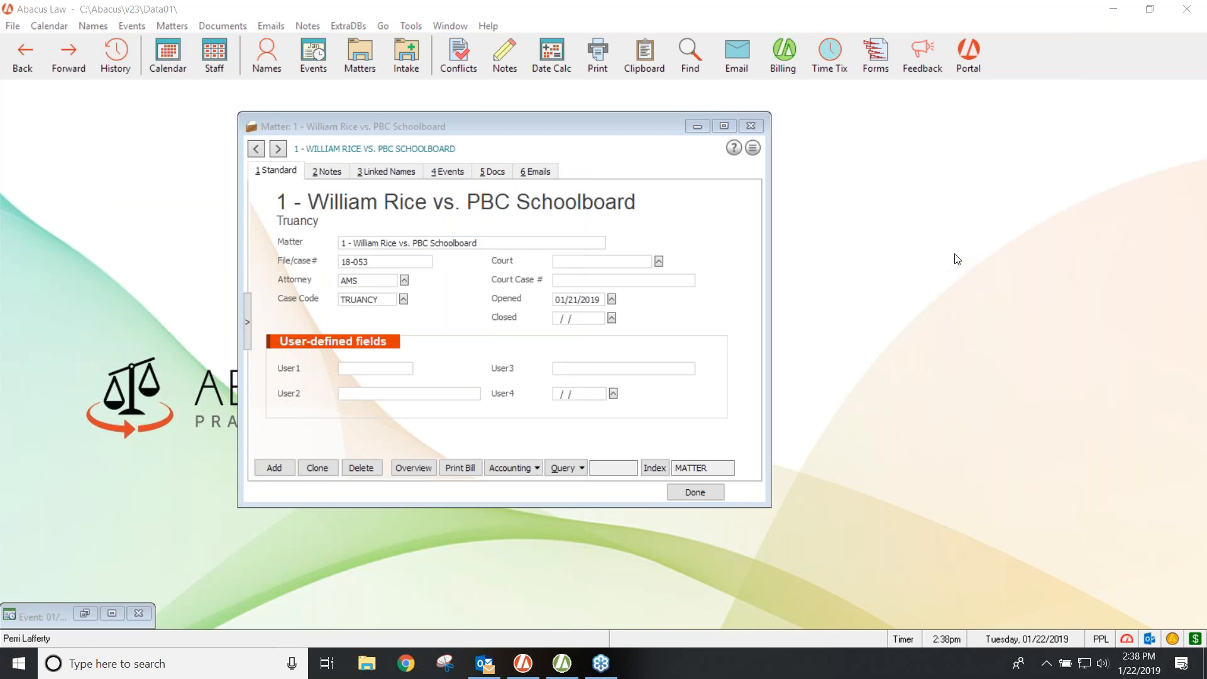
pyautogui.click(750, 127)
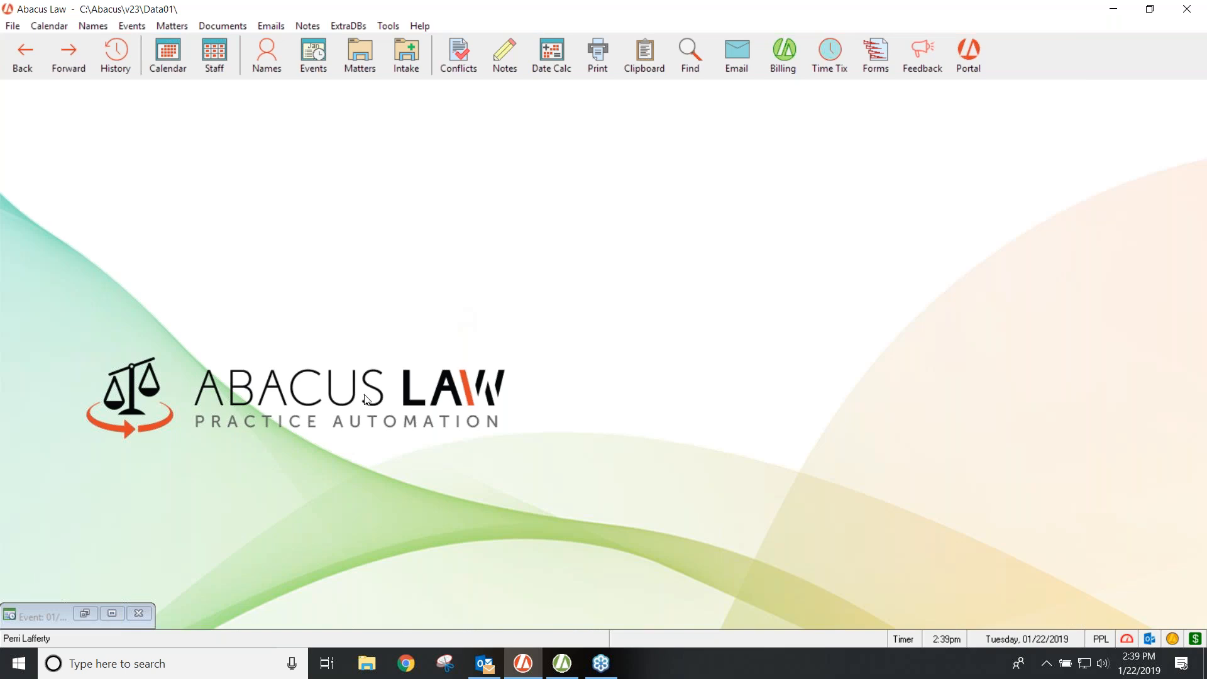
pyautogui.click(169, 667)
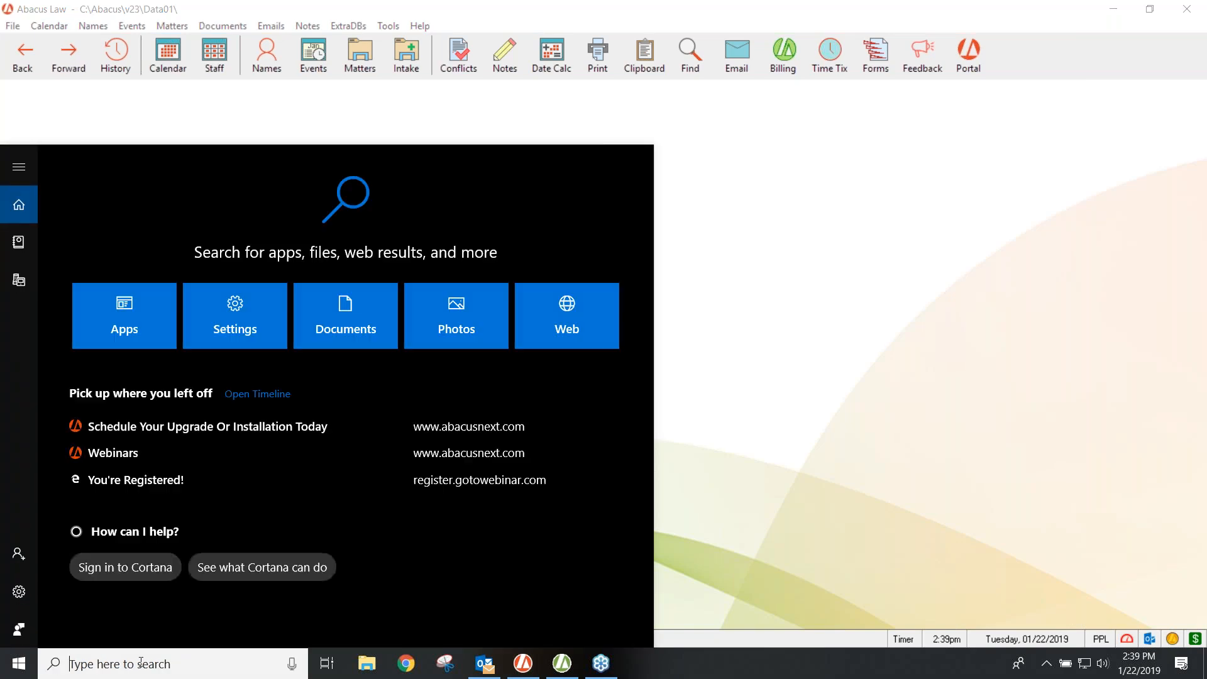
pyautogui.write('ww')
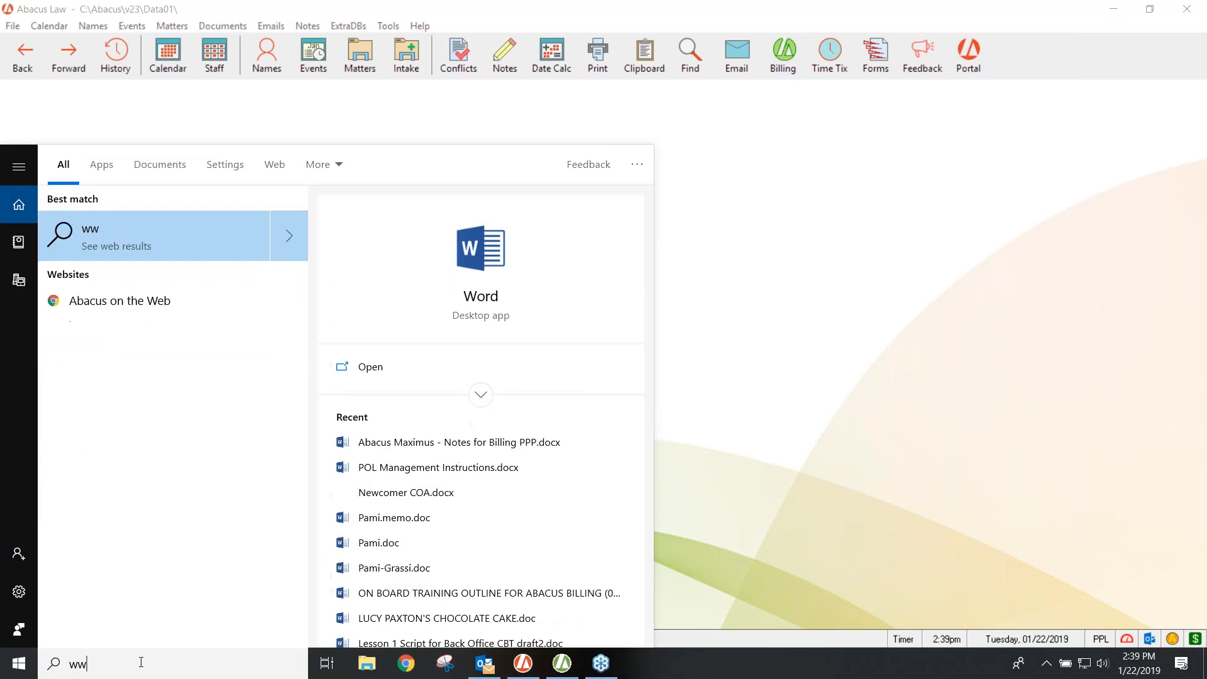
pyautogui.write('w')
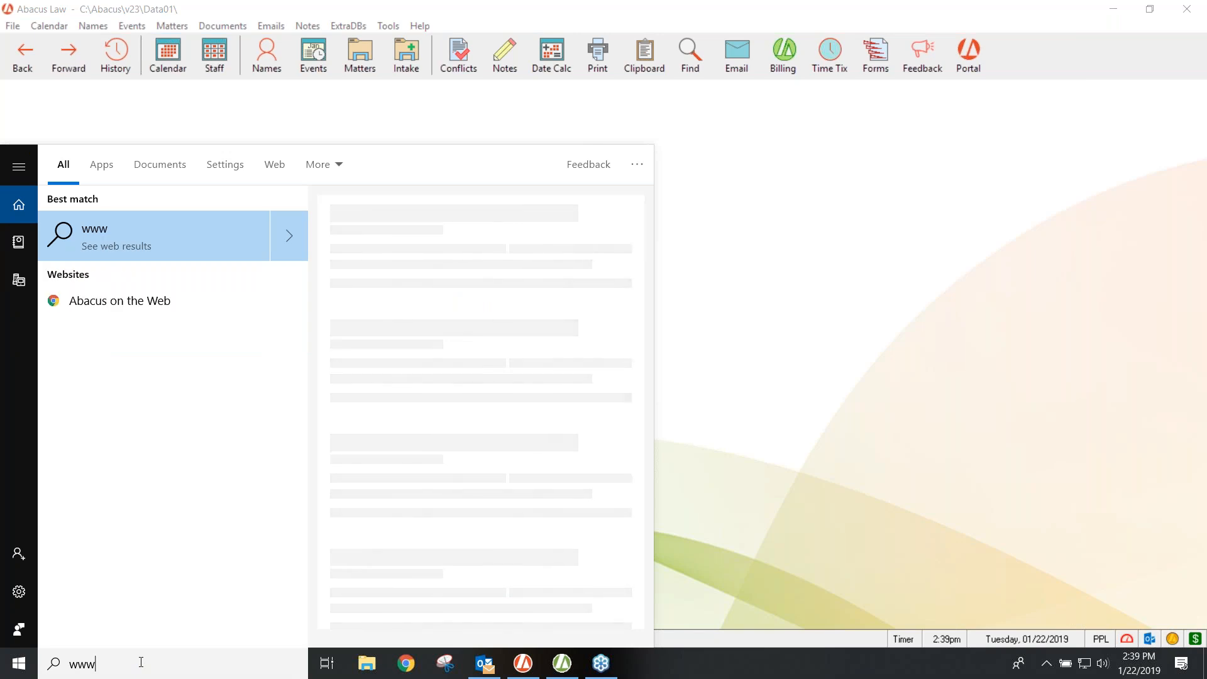
pyautogui.write('.abacunex')
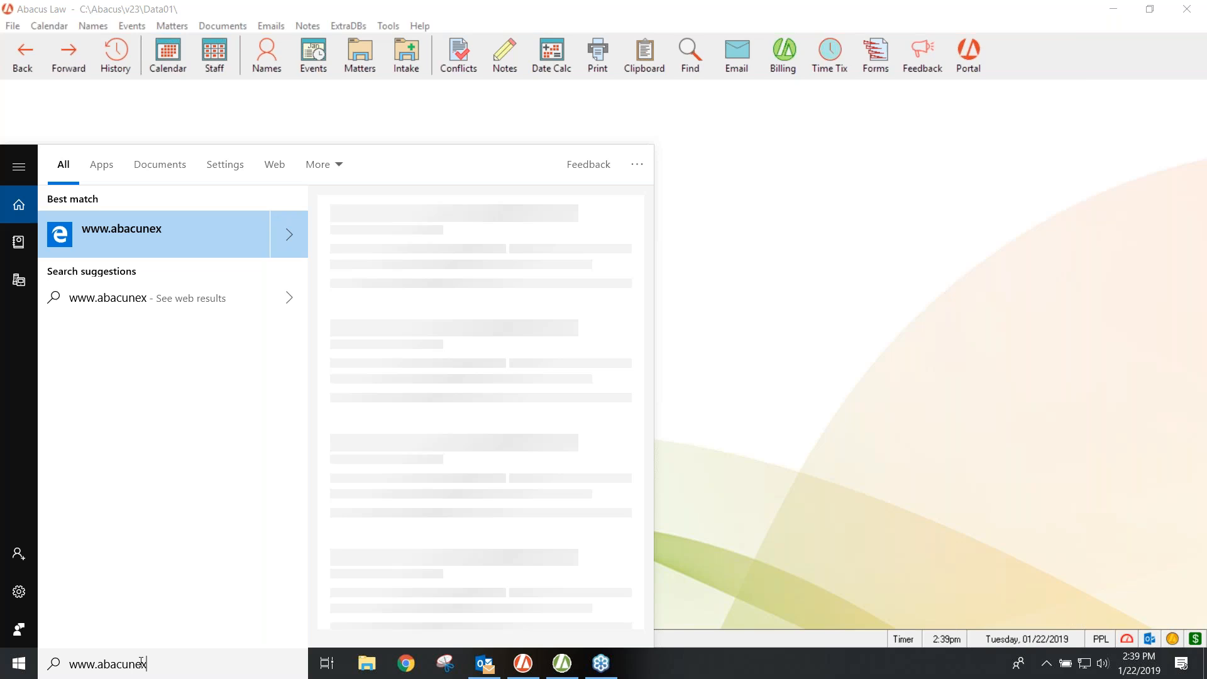
pyautogui.press('BackSpace')
pyautogui.press('BackSpace')
pyautogui.press('BackSpace')
pyautogui.write('s')
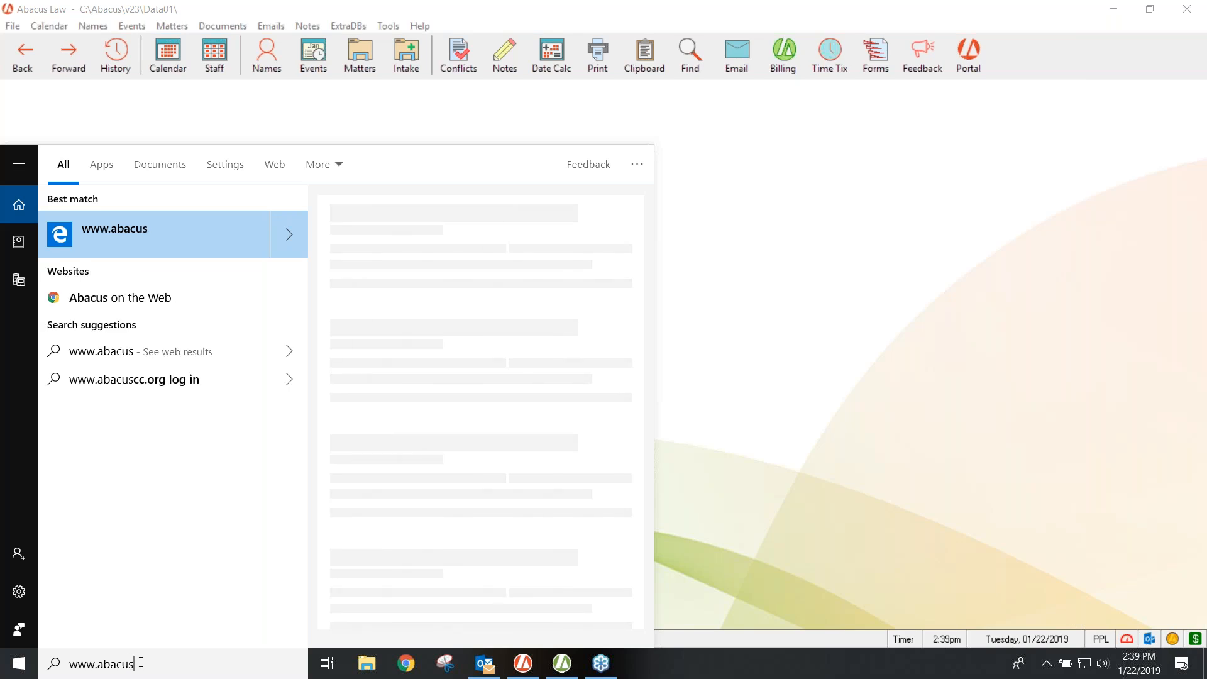
pyautogui.write('next.com')
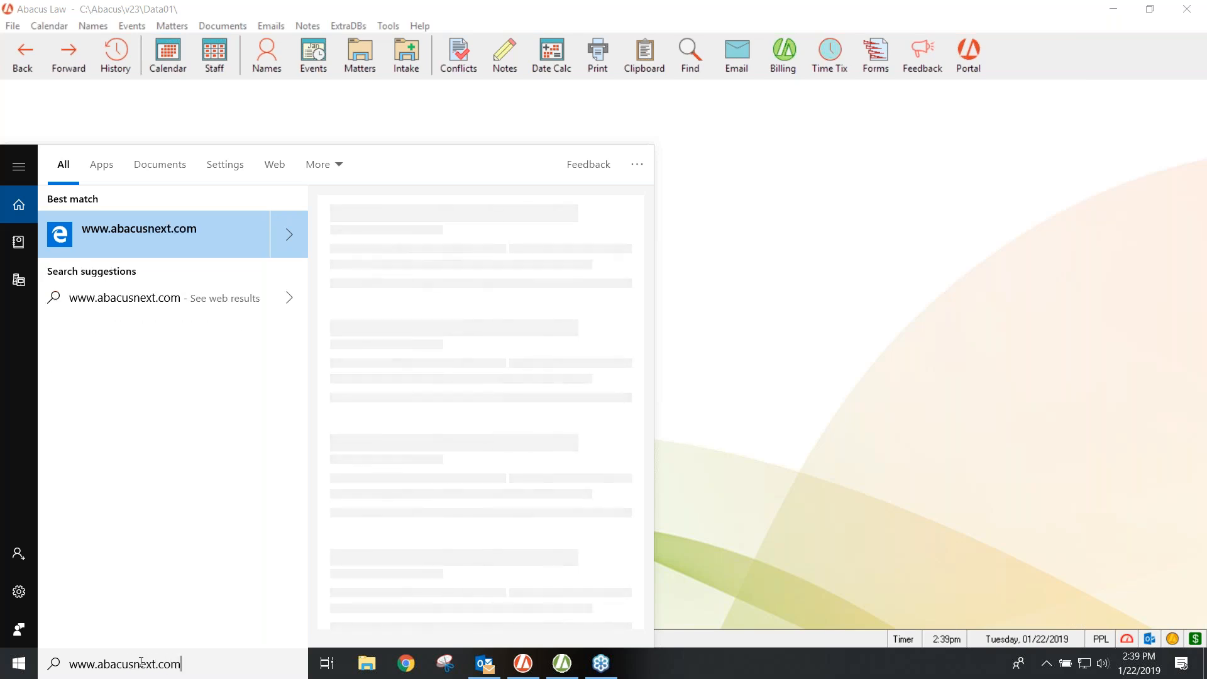
pyautogui.press('Return')
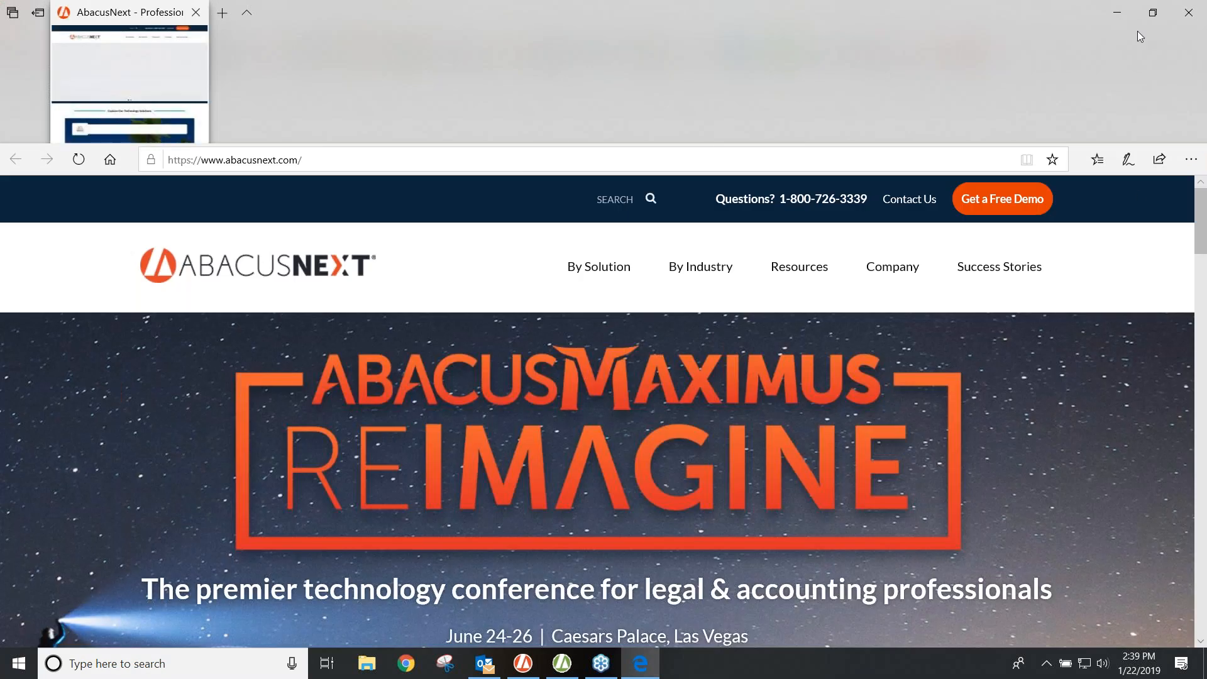
# Open the Schedule a Service page from the Support links in the AbacusNext website footer.
pyautogui.scroll(-10, 1201, 645)
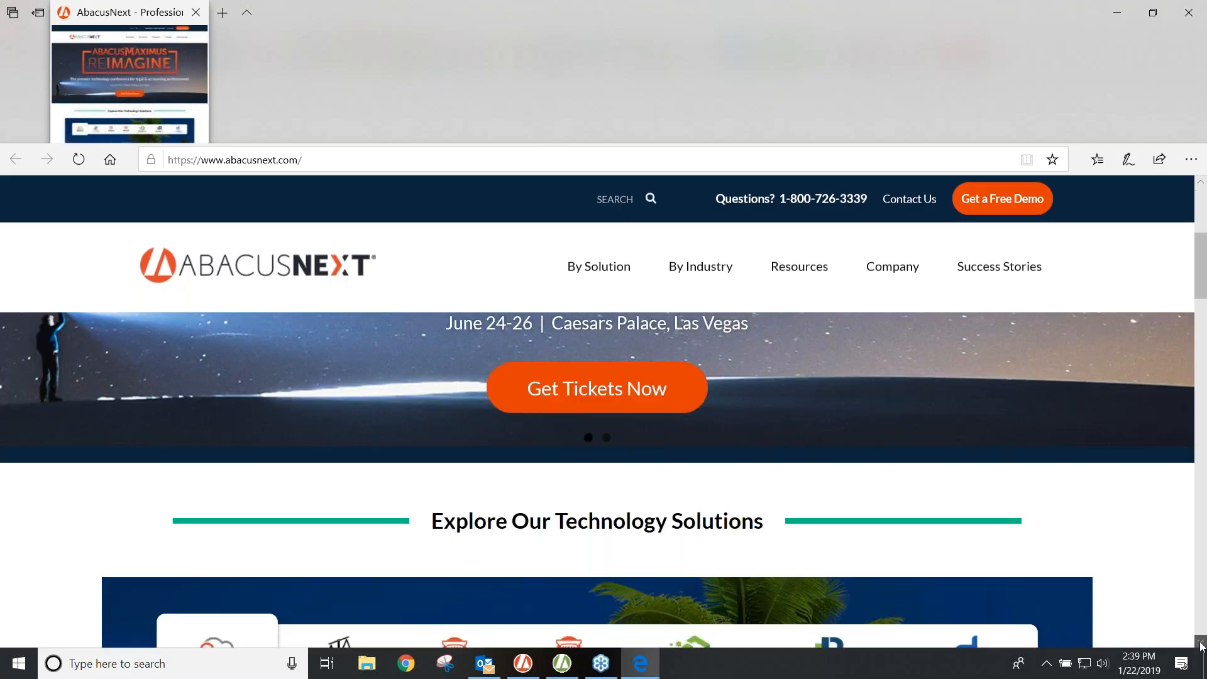
pyautogui.scroll(-15, 1201, 642)
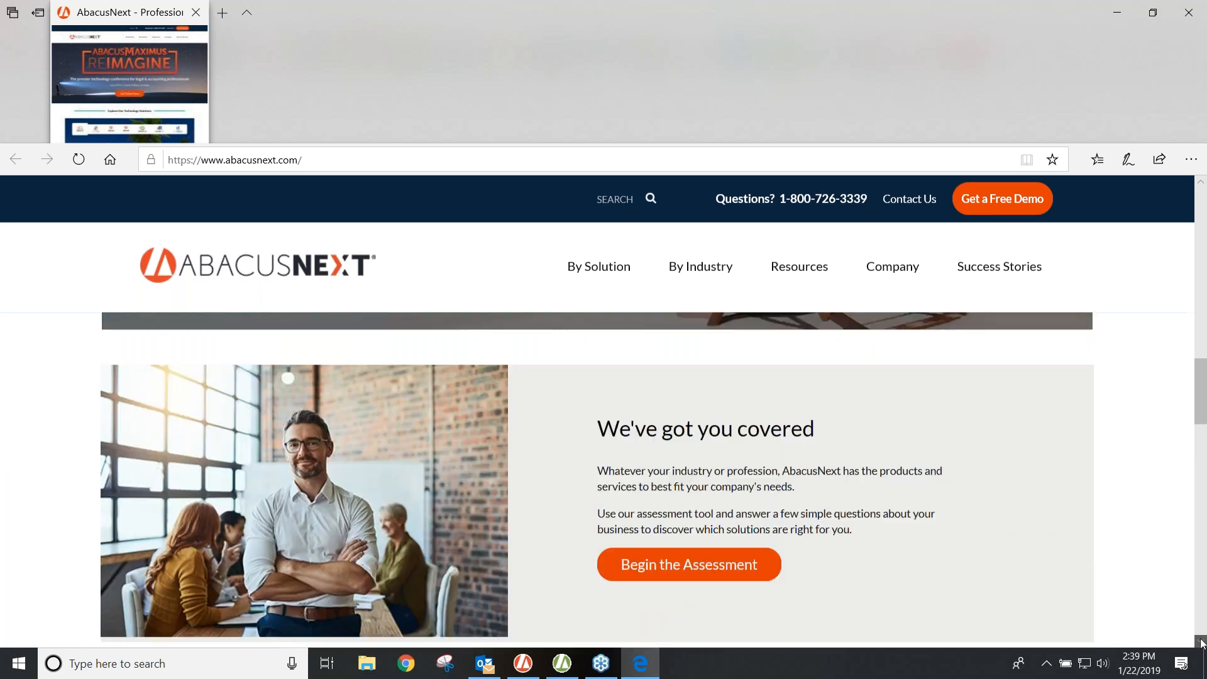
pyautogui.scroll(-10, 1200, 643)
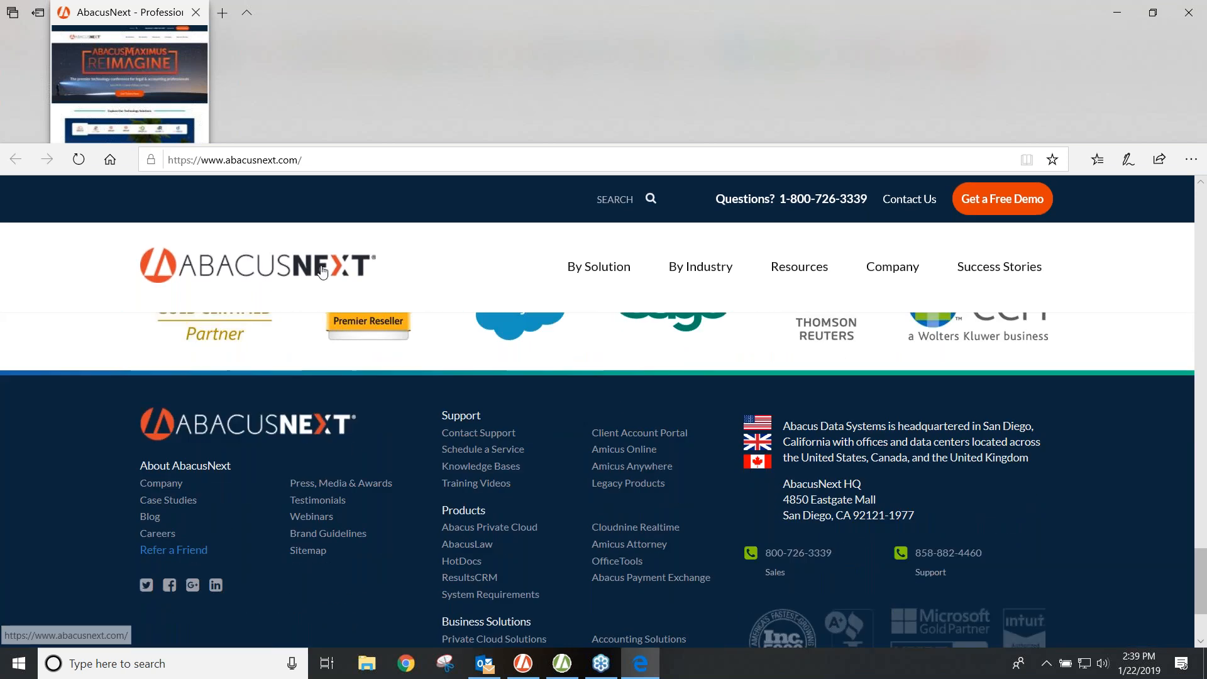
pyautogui.click(468, 451)
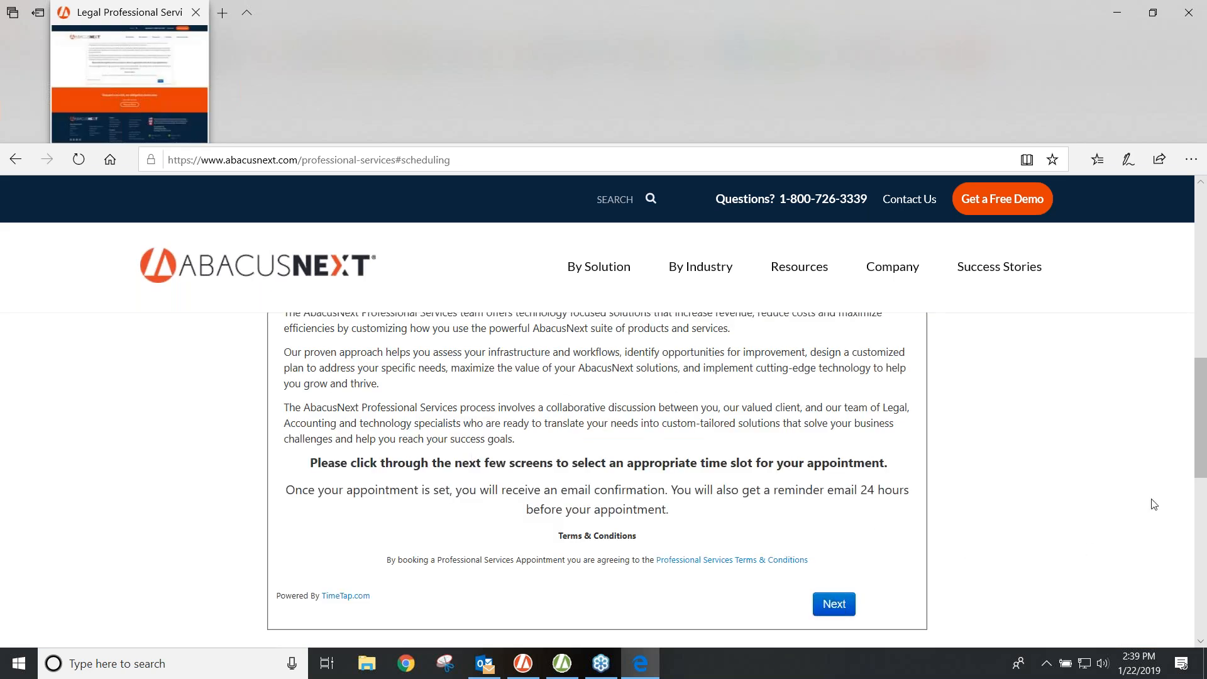
# Go past the Professional Services scheduling introduction and choose AbacusLaw as the product.
pyautogui.click(1183, 30)
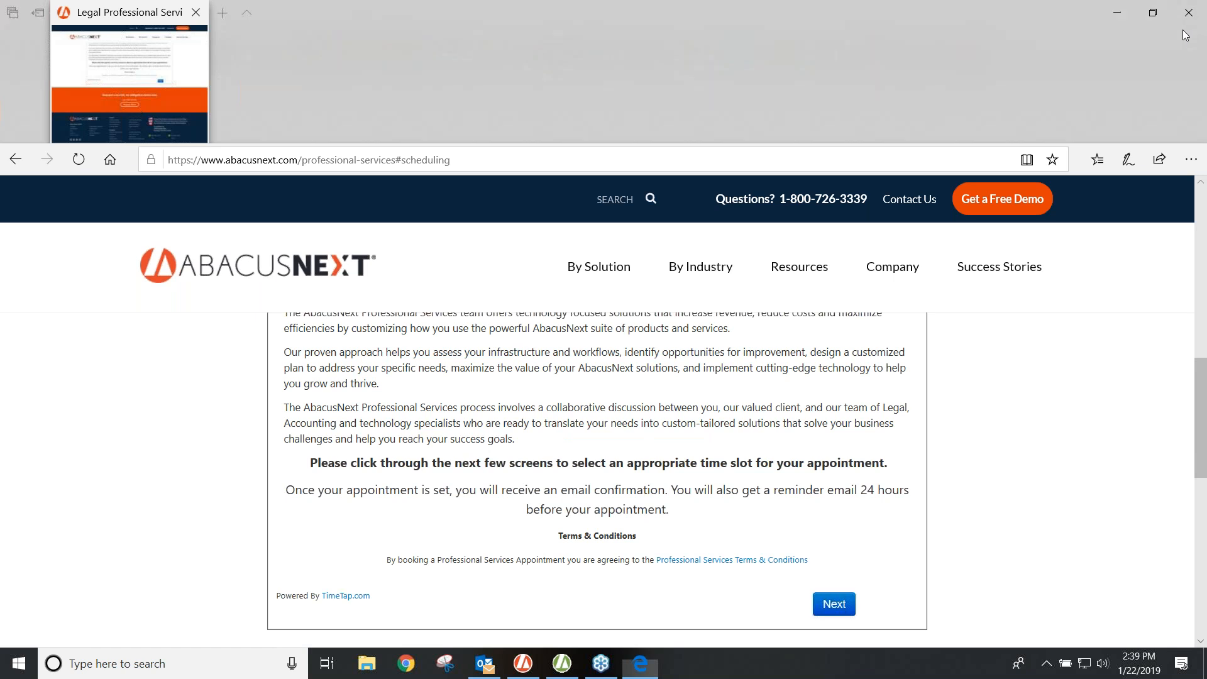
pyautogui.click(1201, 183)
pyautogui.moveTo(1202, 343); pyautogui.dragTo(1202, 405)
pyautogui.click(835, 560)
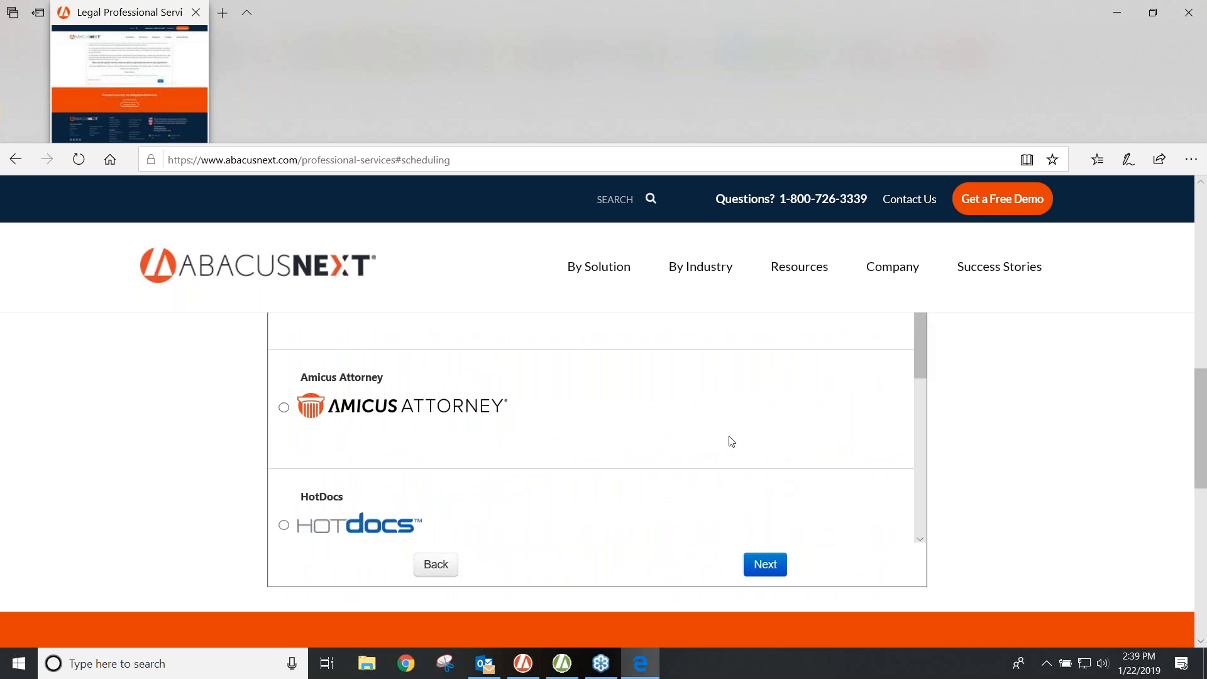
pyautogui.moveTo(1203, 438); pyautogui.dragTo(1196, 383)
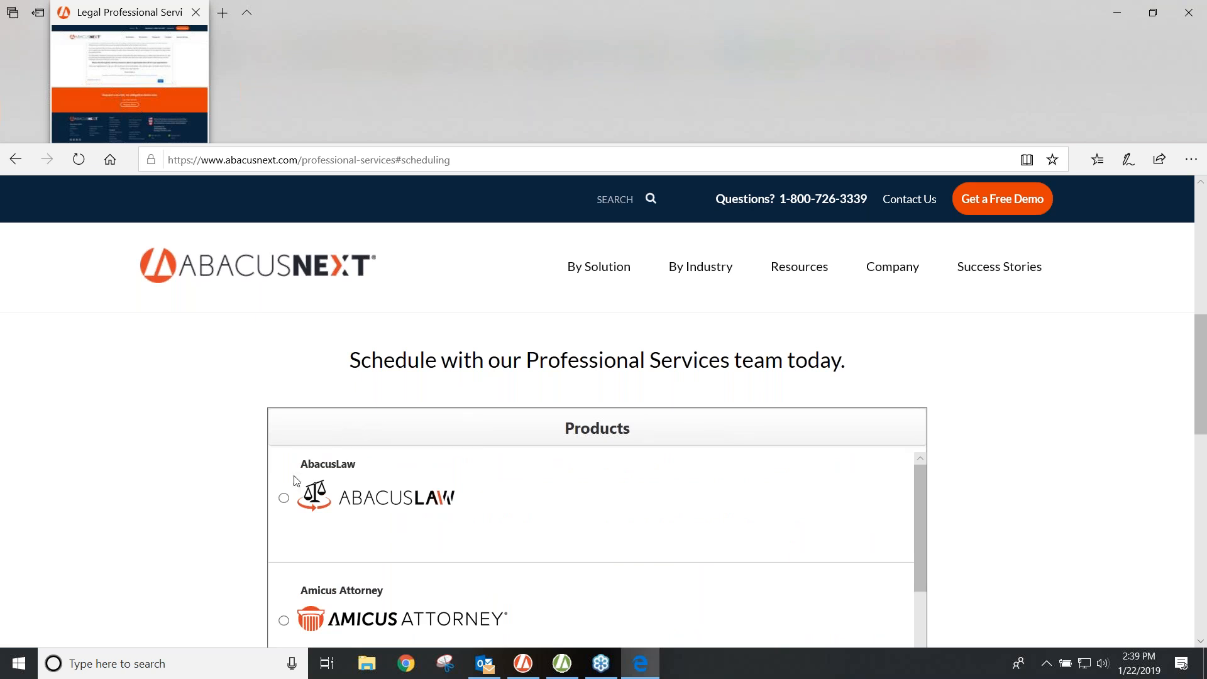
pyautogui.click(283, 499)
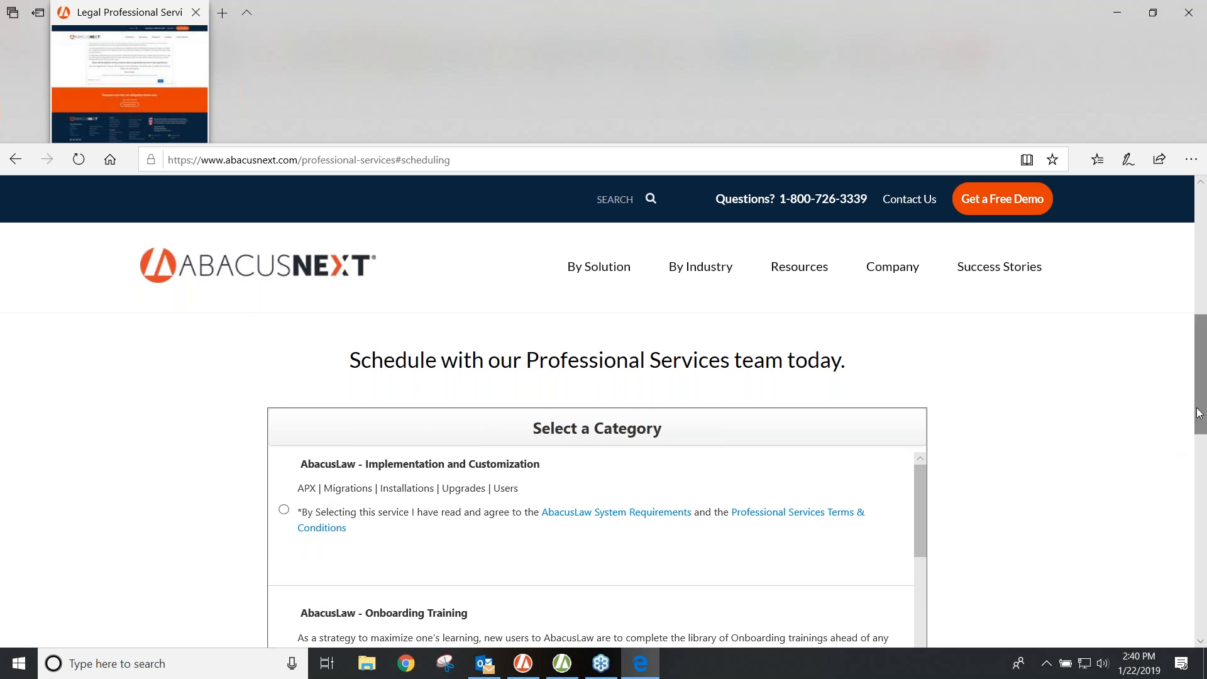
# Choose the AbacusLaw - Training category for the appointment.
pyautogui.scroll(-1, 1201, 413)
pyautogui.scroll(-3, 1201, 413)
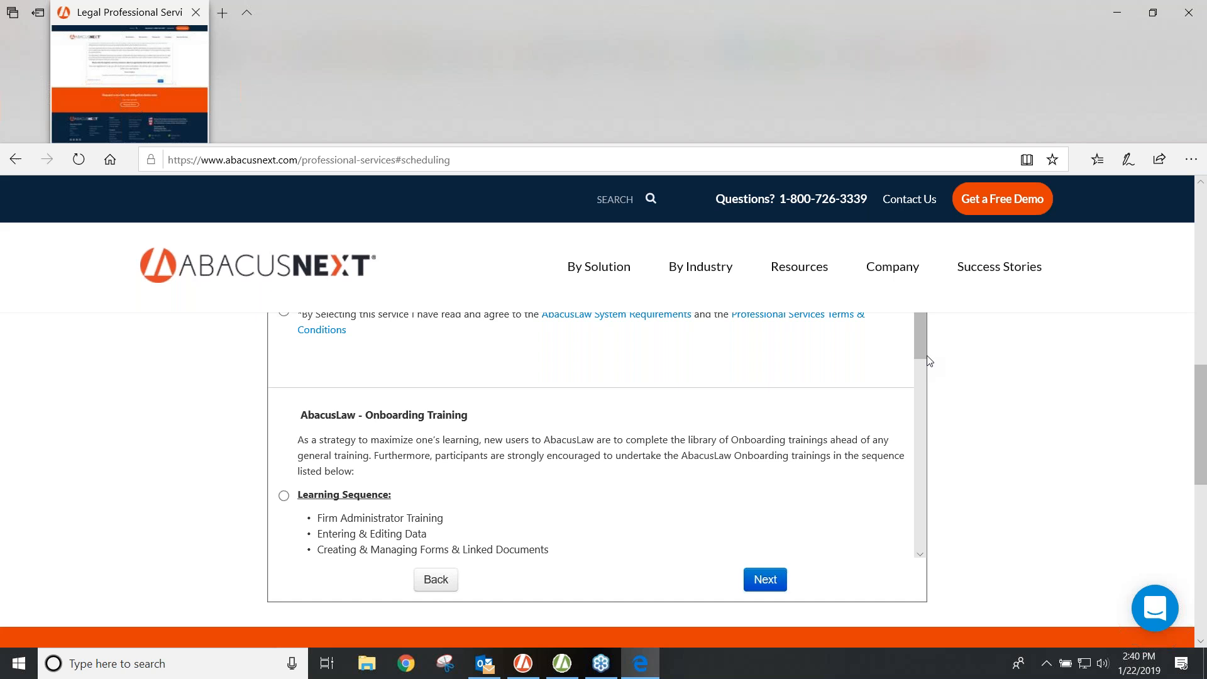
pyautogui.moveTo(927, 357); pyautogui.dragTo(925, 412)
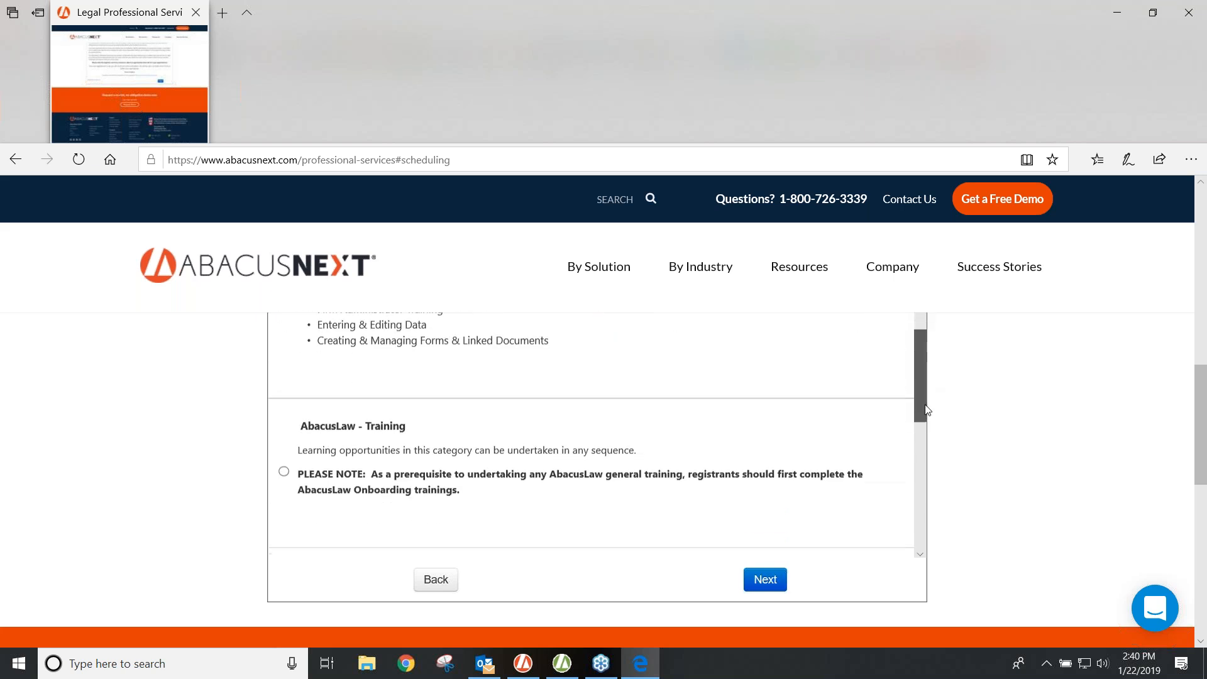
pyautogui.click(284, 472)
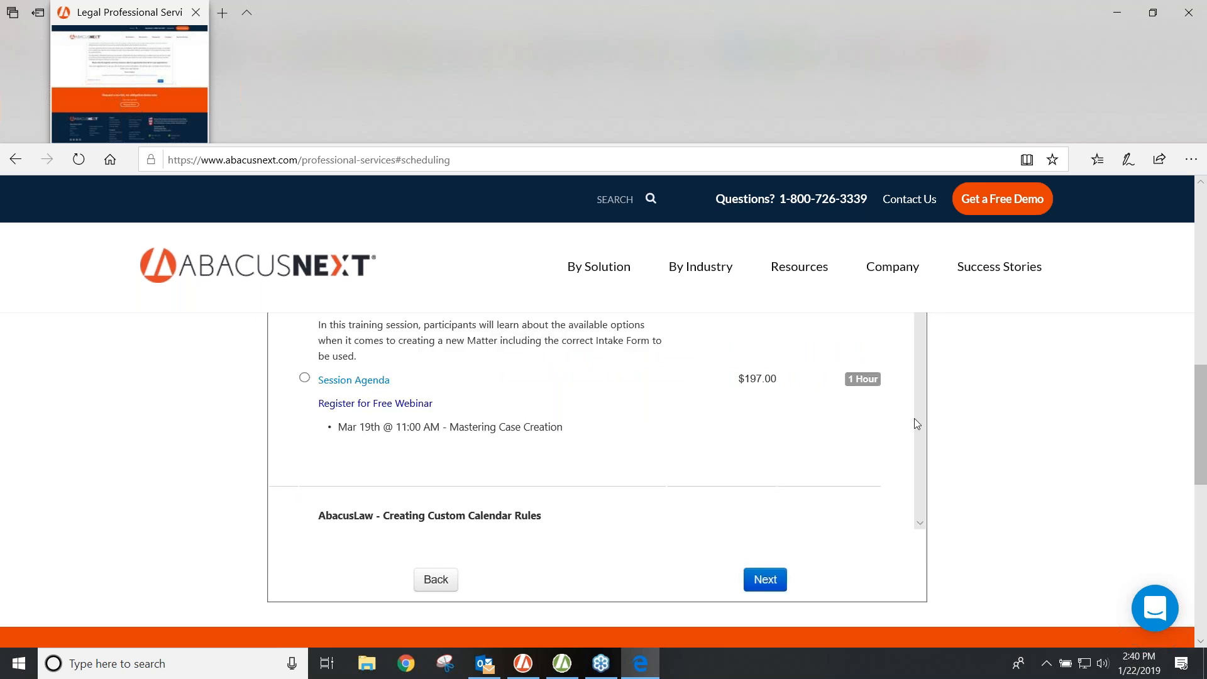
# Browse the AbacusLaw training sessions and select the Creating Custom Form Letters session.
pyautogui.scroll(-3, 919, 425)
pyautogui.scroll(-5, 920, 428)
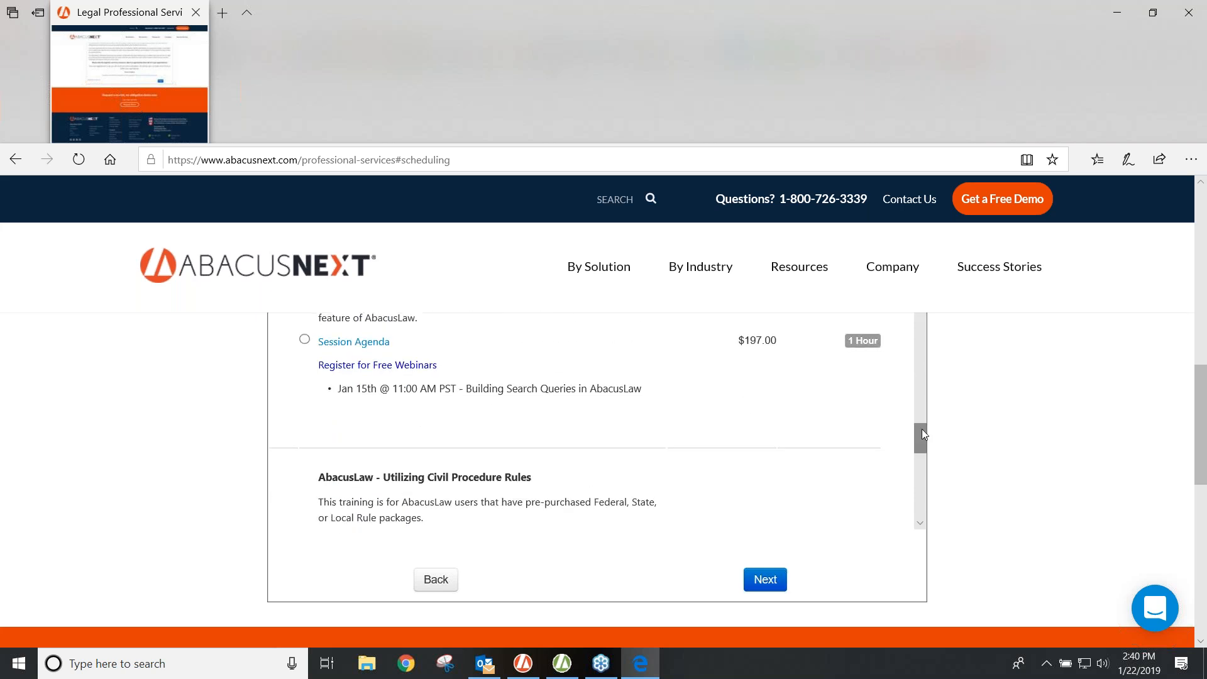
pyautogui.moveTo(922, 426); pyautogui.dragTo(957, 269)
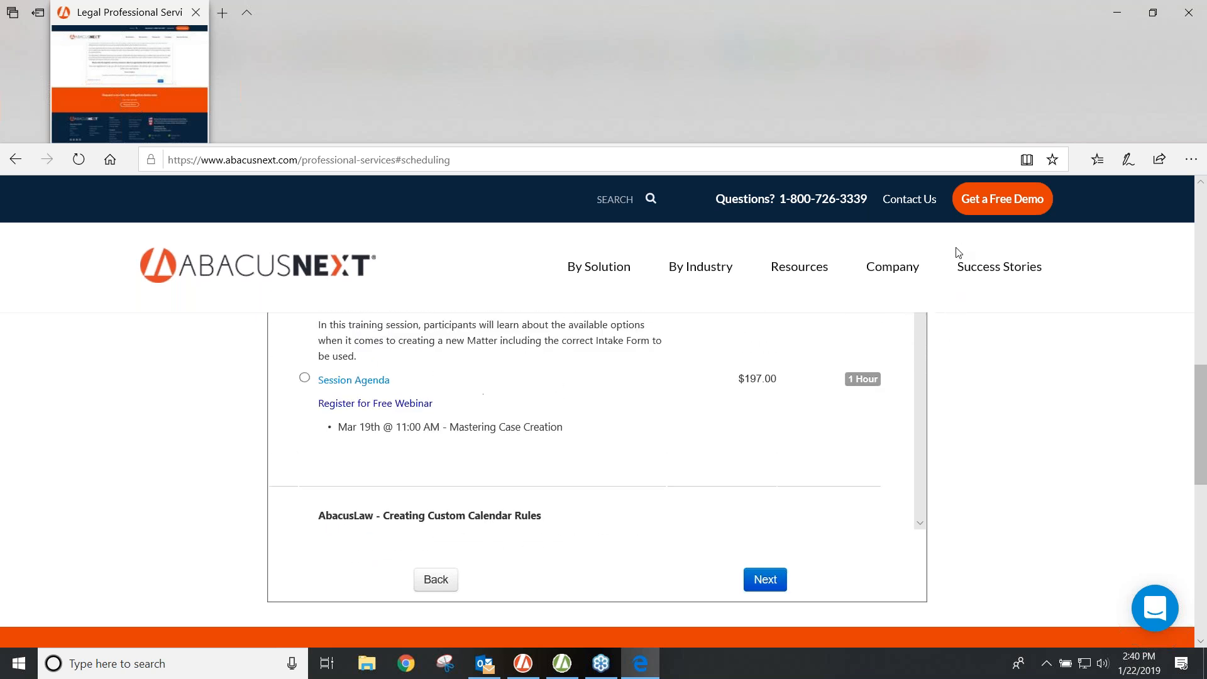
pyautogui.click(922, 432)
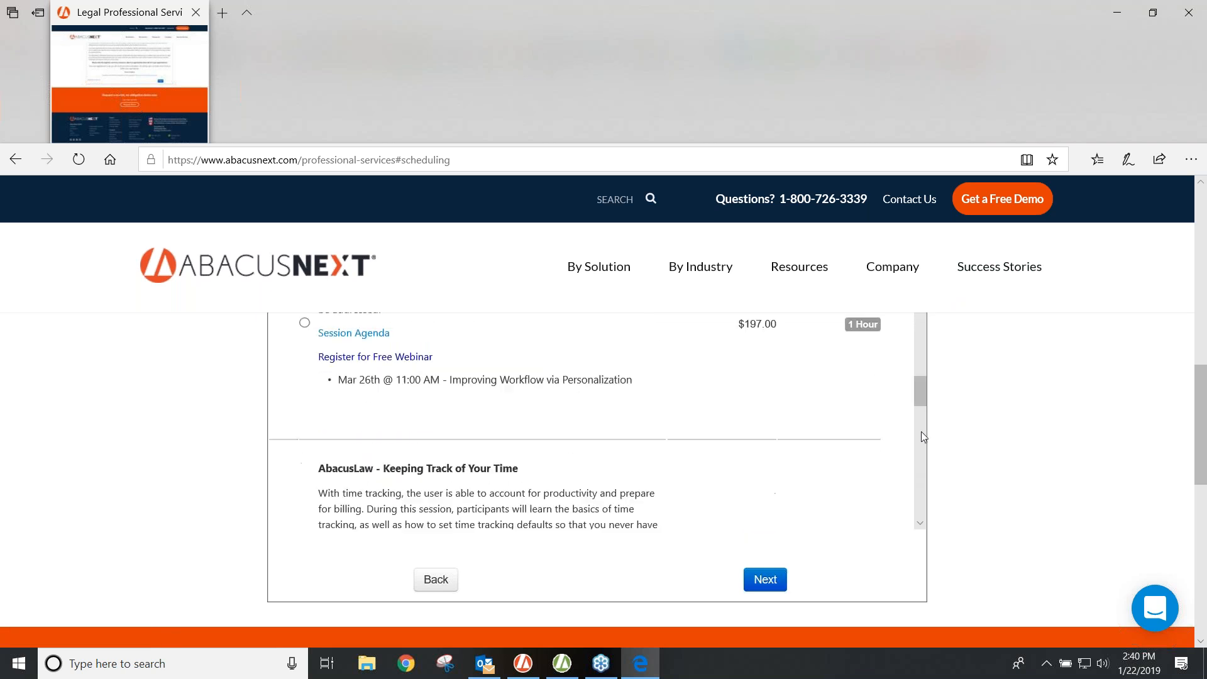
pyautogui.moveTo(925, 424); pyautogui.dragTo(932, 305)
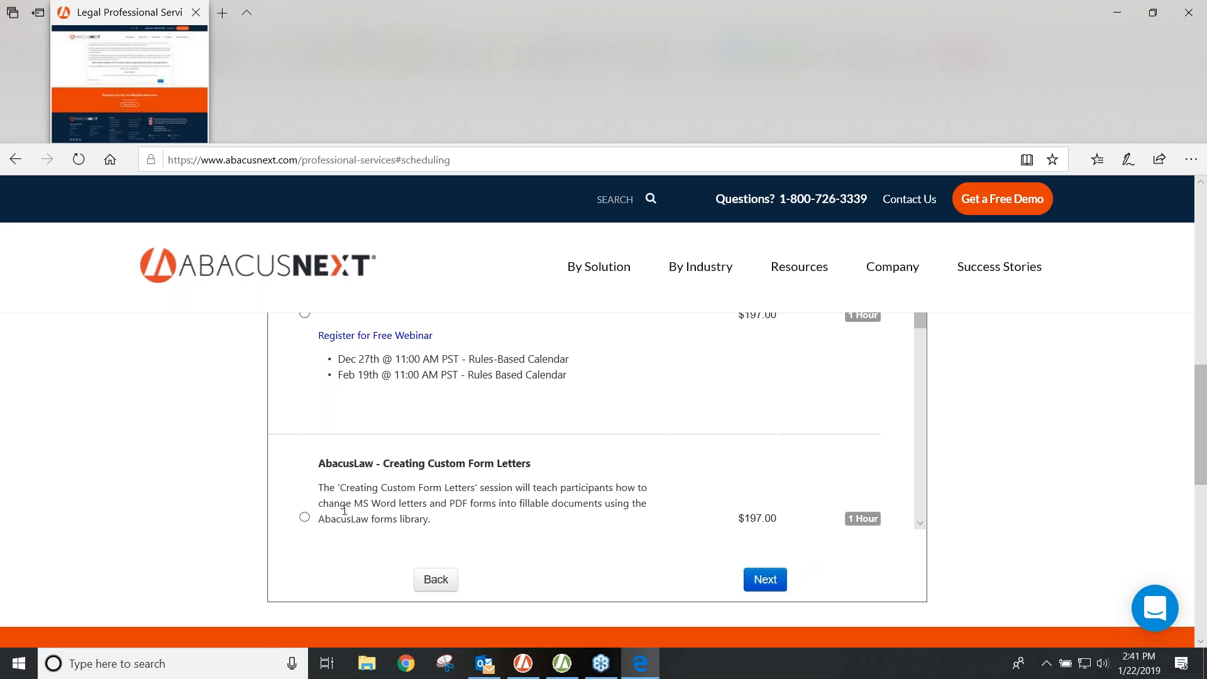
pyautogui.click(305, 517)
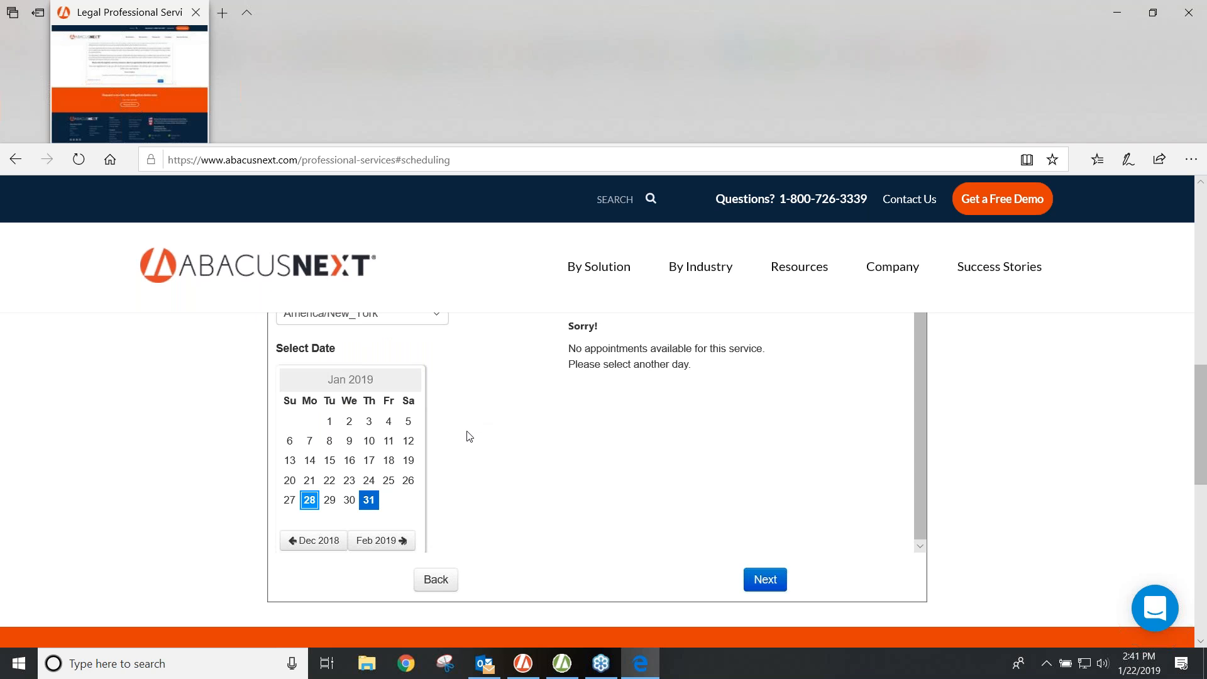
# View the February 2019 appointment availability for the session, and switch back to Abacus Law.
pyautogui.click(403, 541)
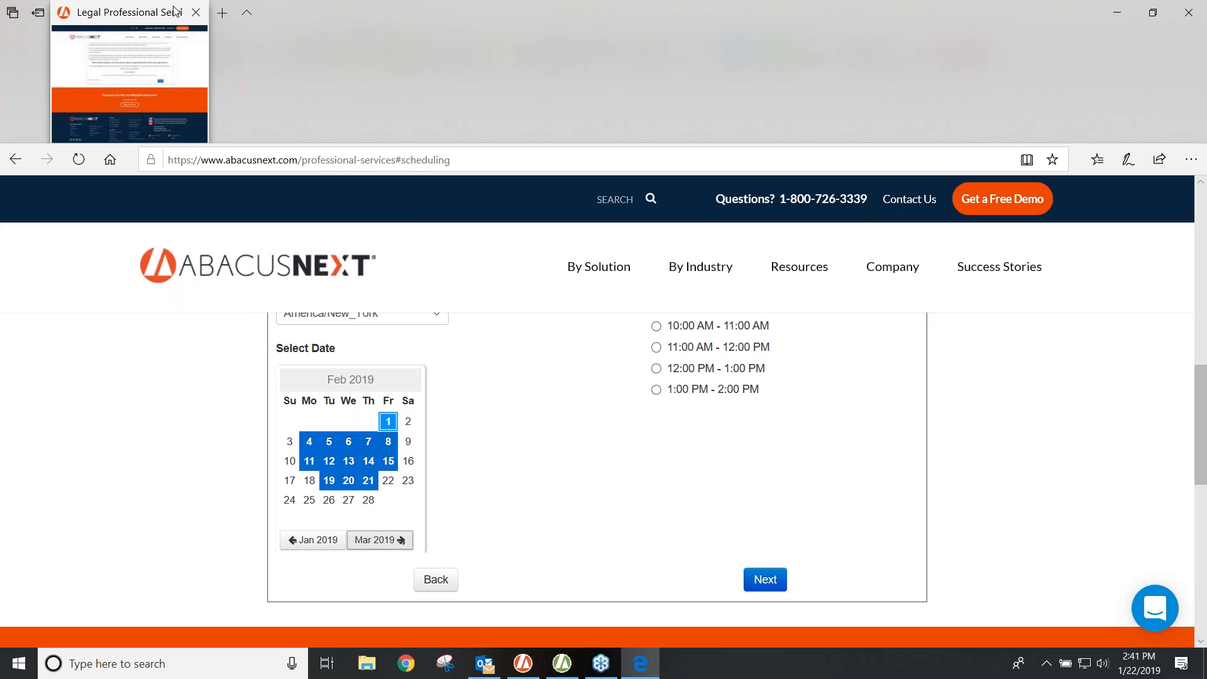
pyautogui.click(523, 658)
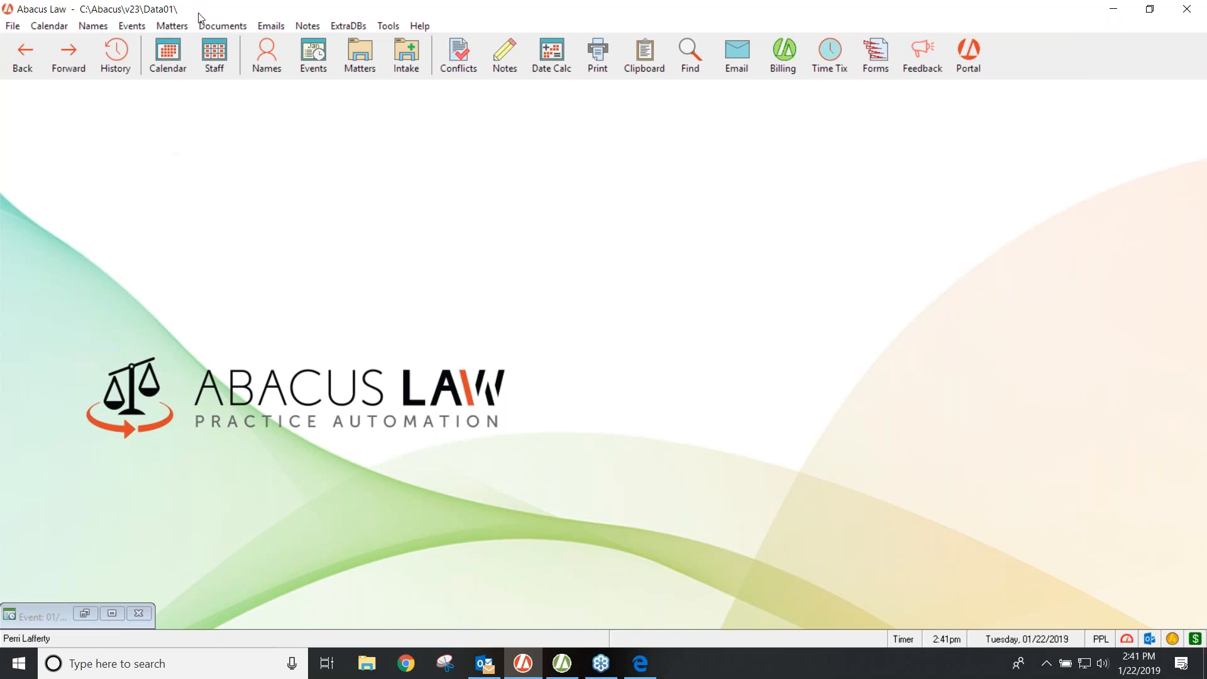